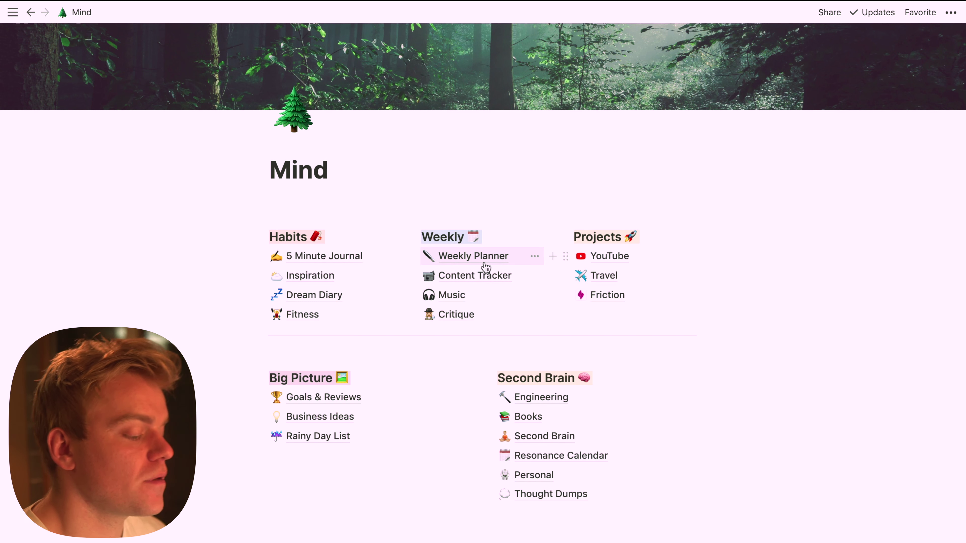
Open the Life Purpose 2020 page through Goals & Reviews and its Life Purpose page.
scroll(486, 267, "up", 2)
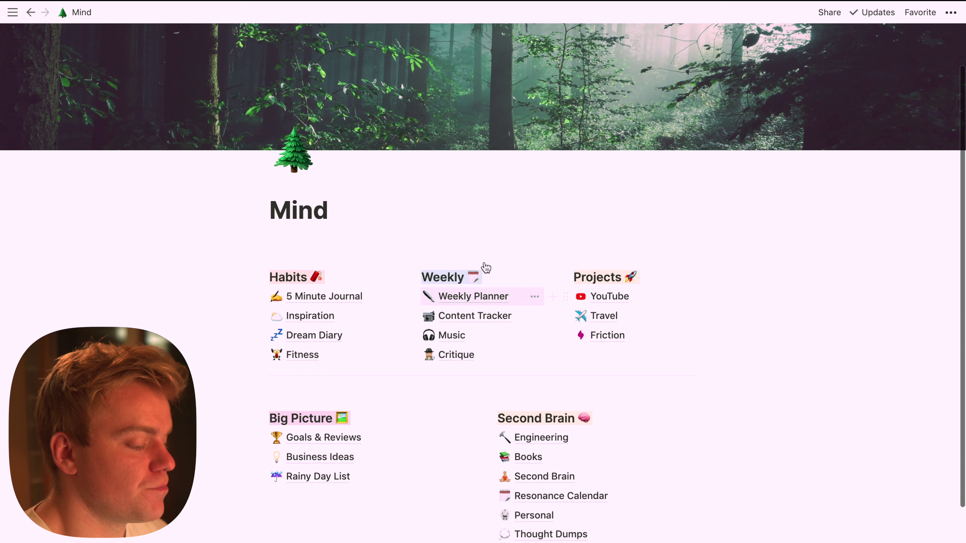
scroll(485, 263, "up", 2)
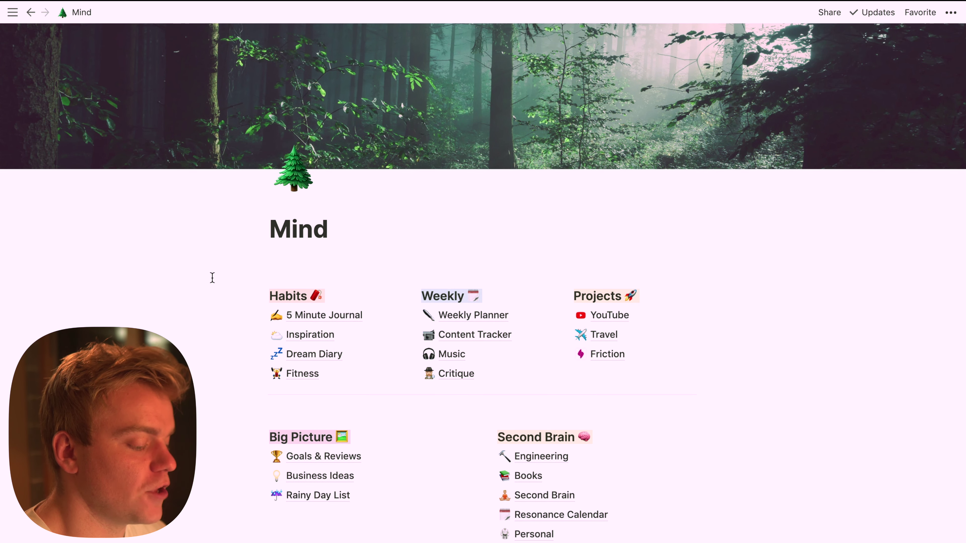
scroll(213, 278, "down", 1)
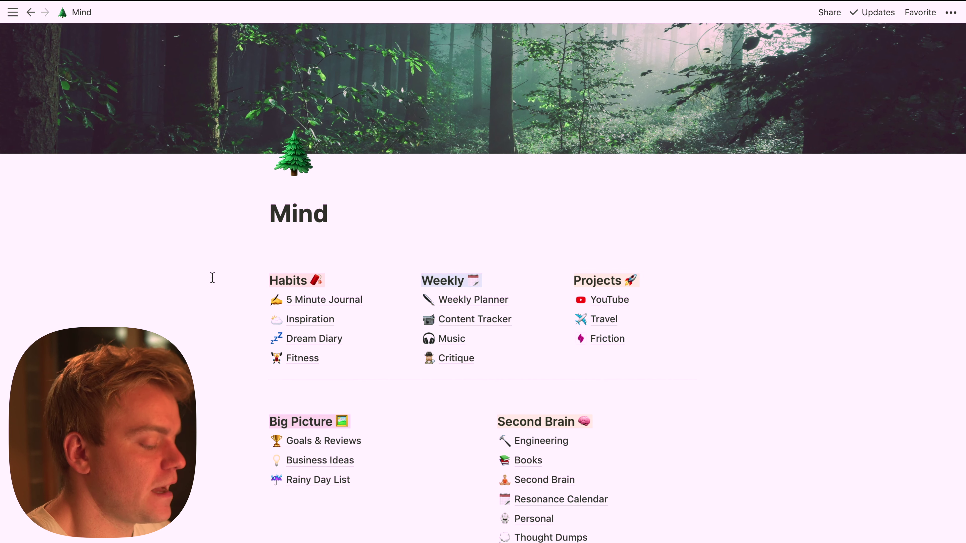
left_click(300, 442)
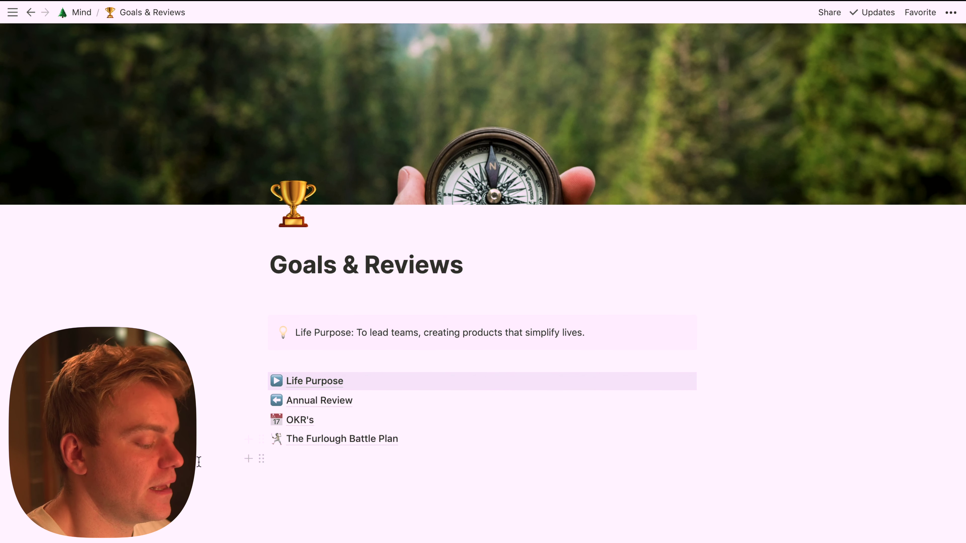
left_click(335, 389)
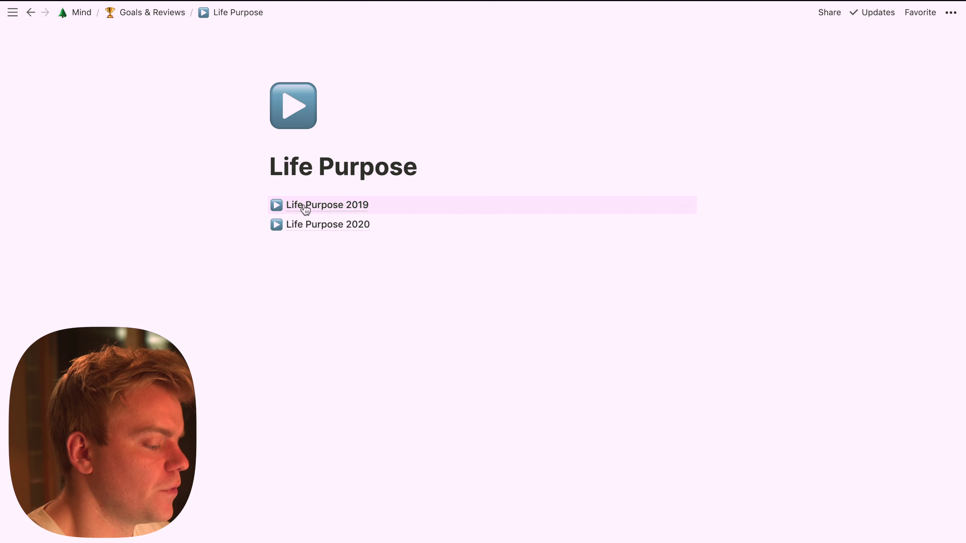
left_click(313, 225)
Read the Life Purpose 2020 page, examining the purpose statement and the lists of things to sacrifice and not to sacrifice.
scroll(227, 270, "down", 5)
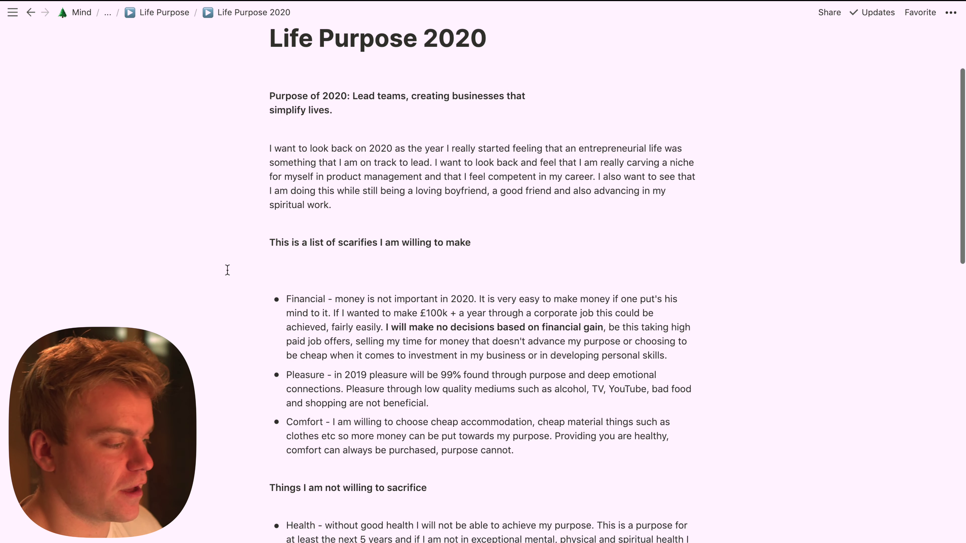
scroll(227, 270, "up", 1)
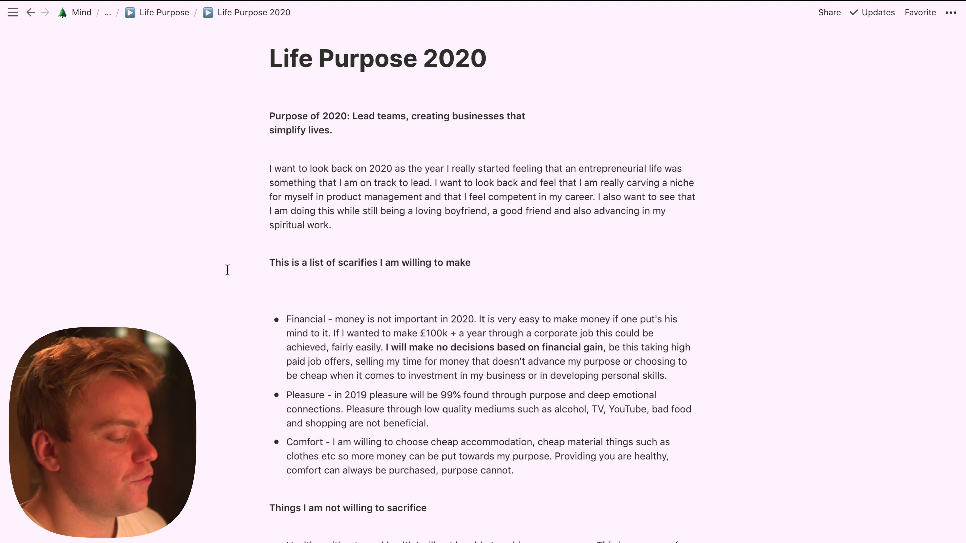
scroll(227, 270, "down", 4)
scroll(227, 270, "down", 2)
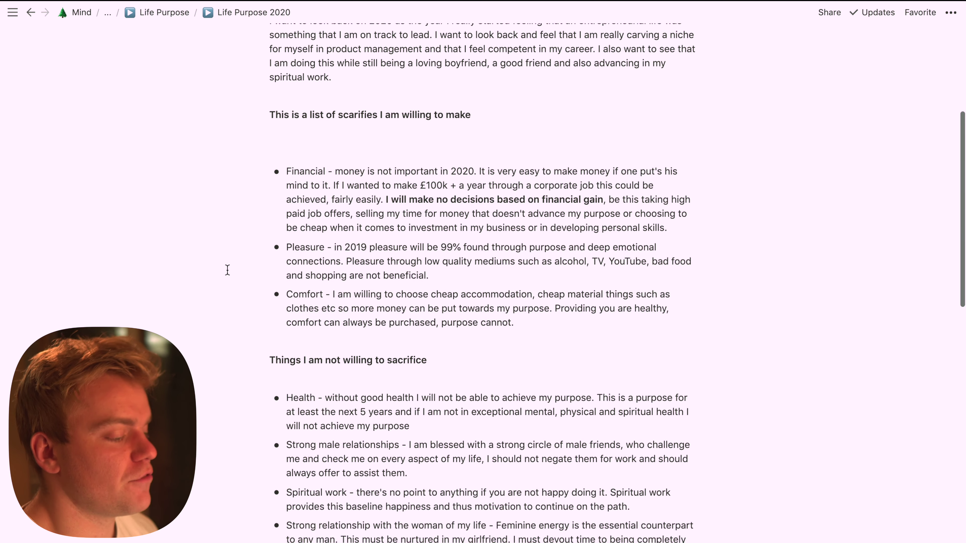
scroll(227, 270, "up", 1)
scroll(227, 269, "up", 5)
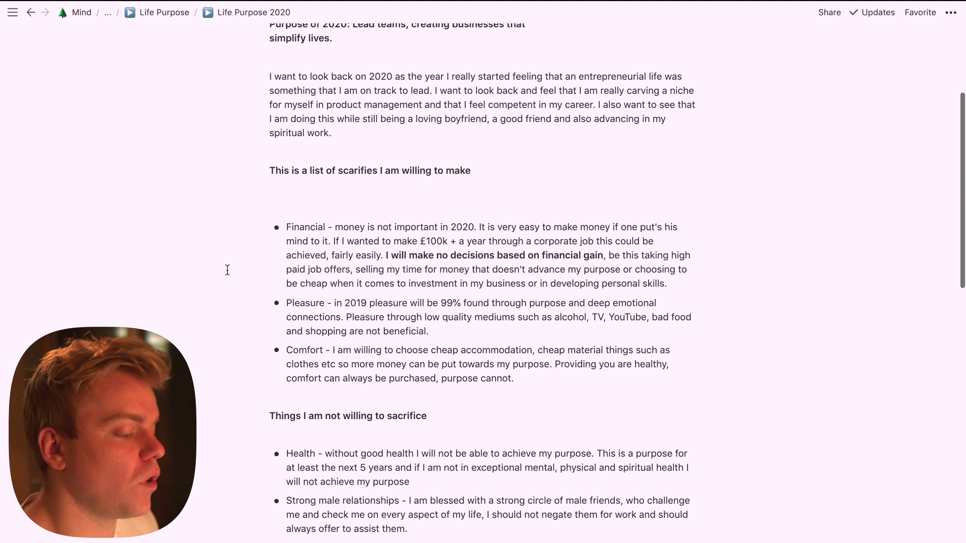
scroll(228, 269, "down", 2)
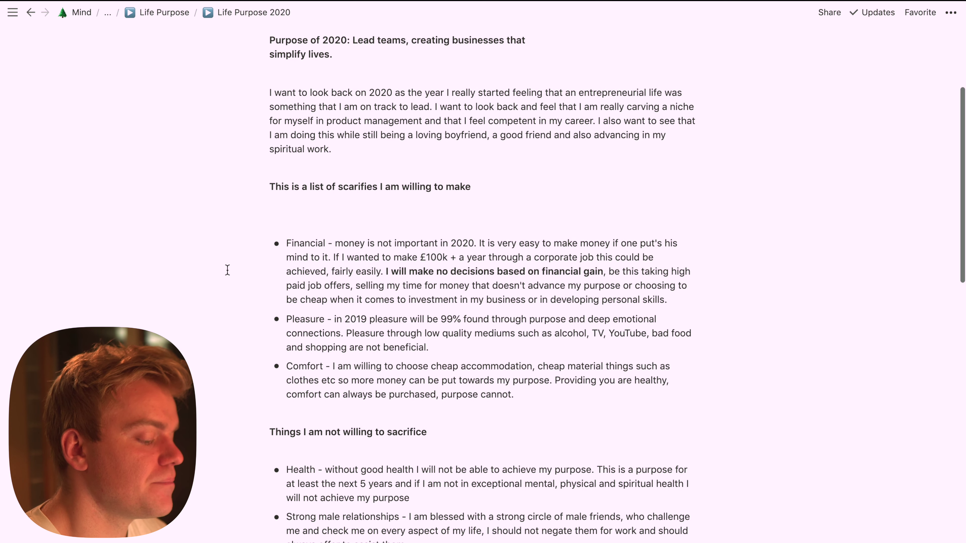
scroll(228, 270, "up", 10)
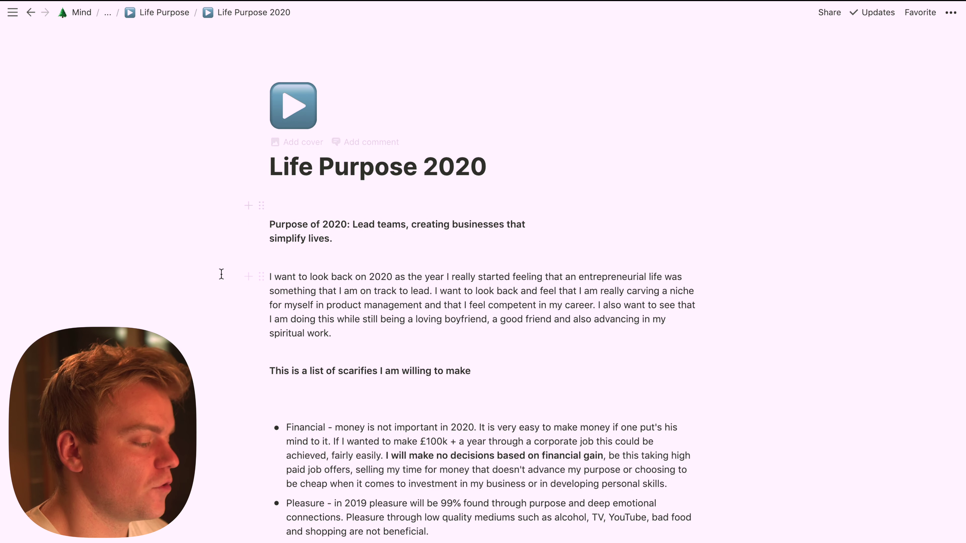
Go back to Goals & Reviews and open the OKR's A/W 2020 page inside OKR's.
left_click(165, 17)
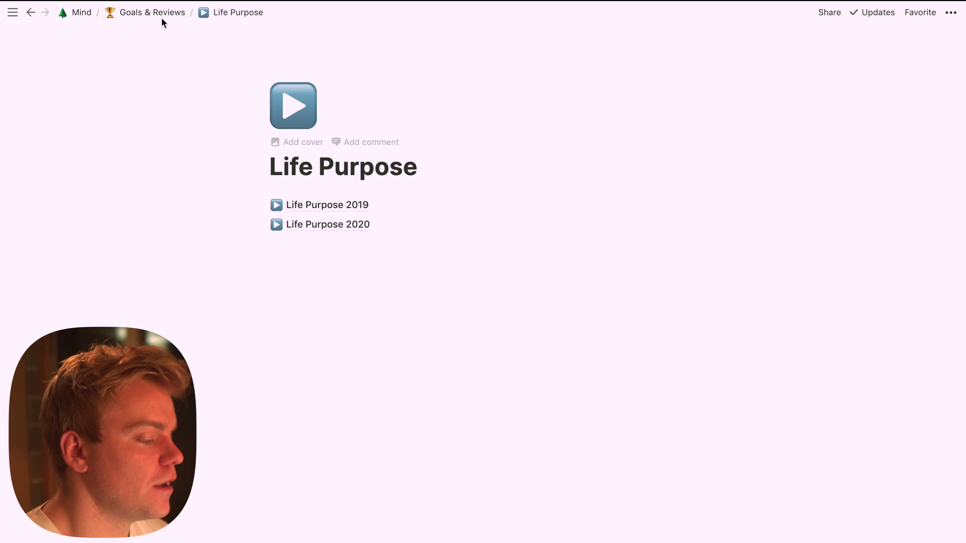
left_click(166, 20)
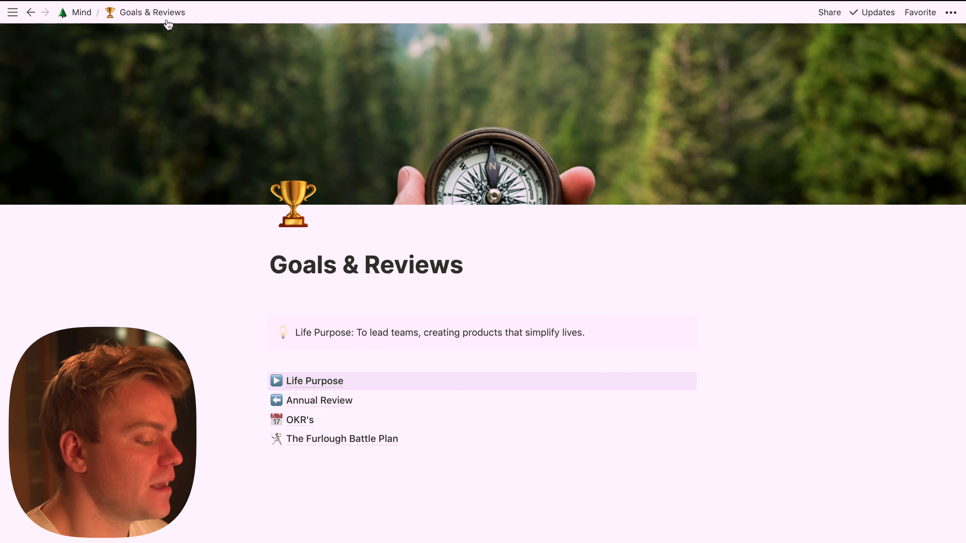
left_click(332, 419)
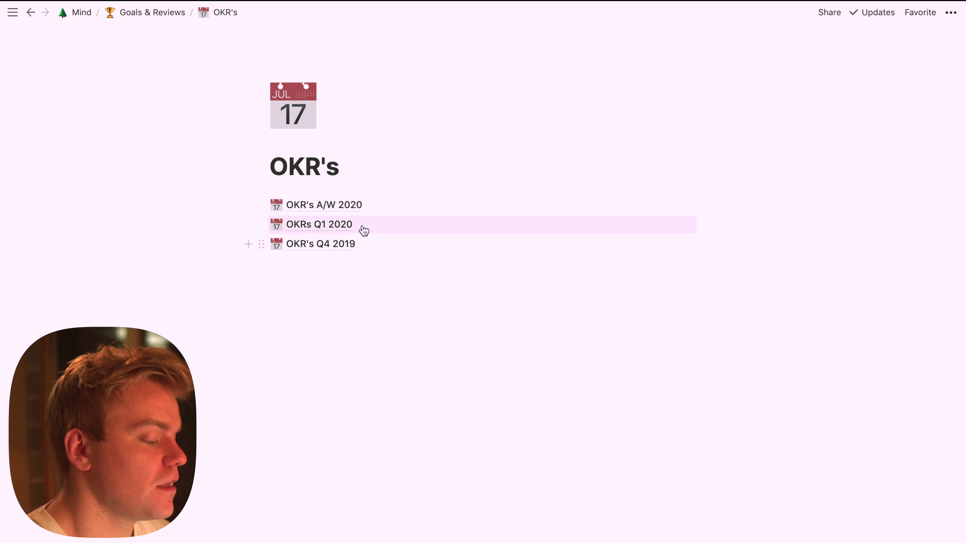
left_click(378, 209)
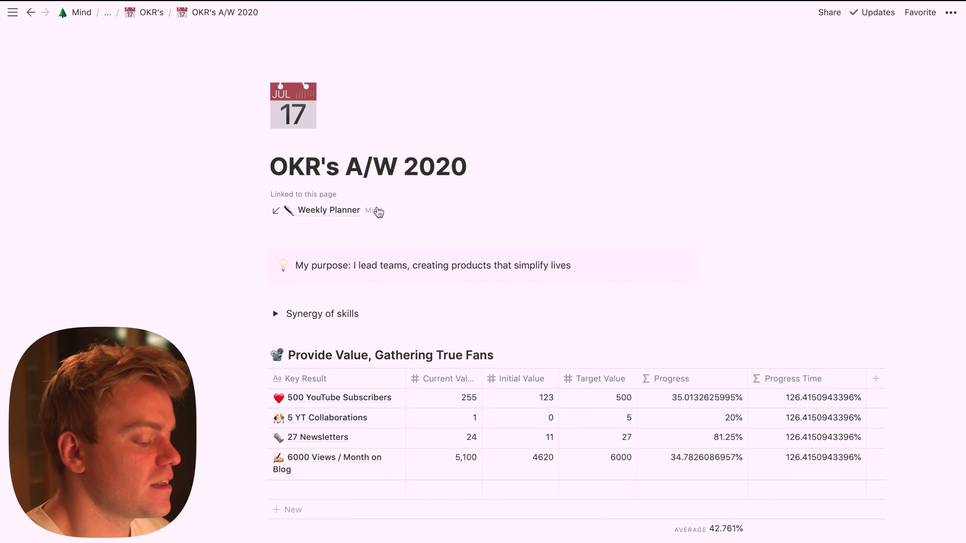
Inspect the Progress formula of the 500 YouTube Subscribers key result, leaving it unedited.
mouse_move(491, 355)
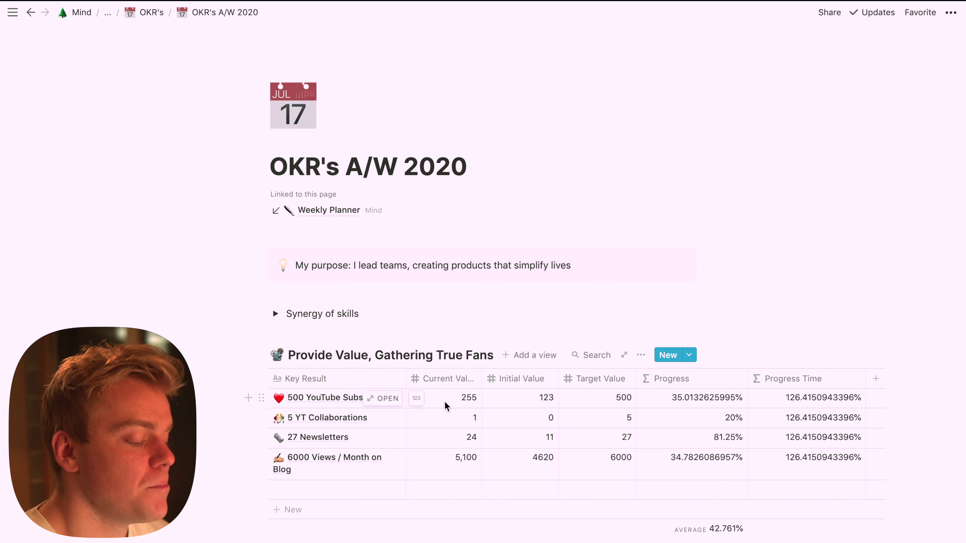
left_click(721, 399)
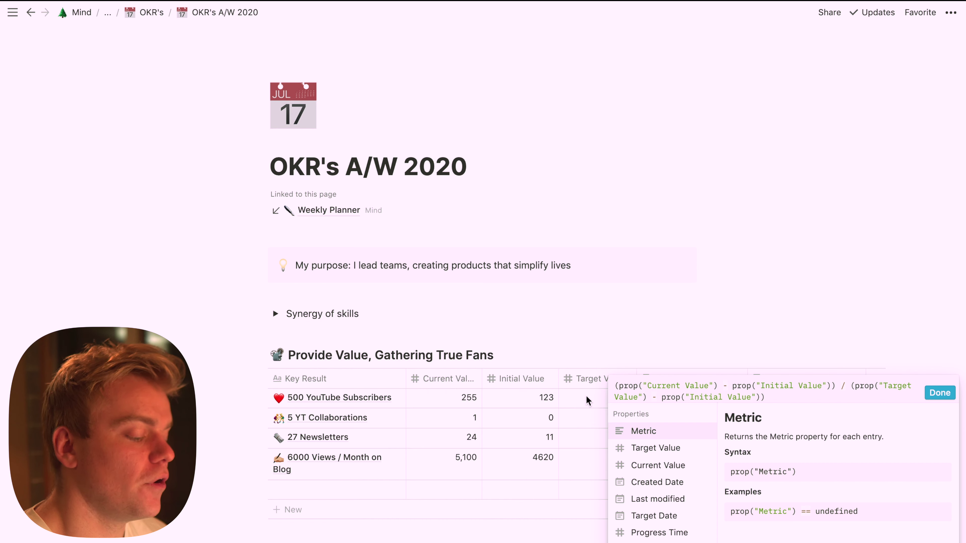
left_click(624, 311)
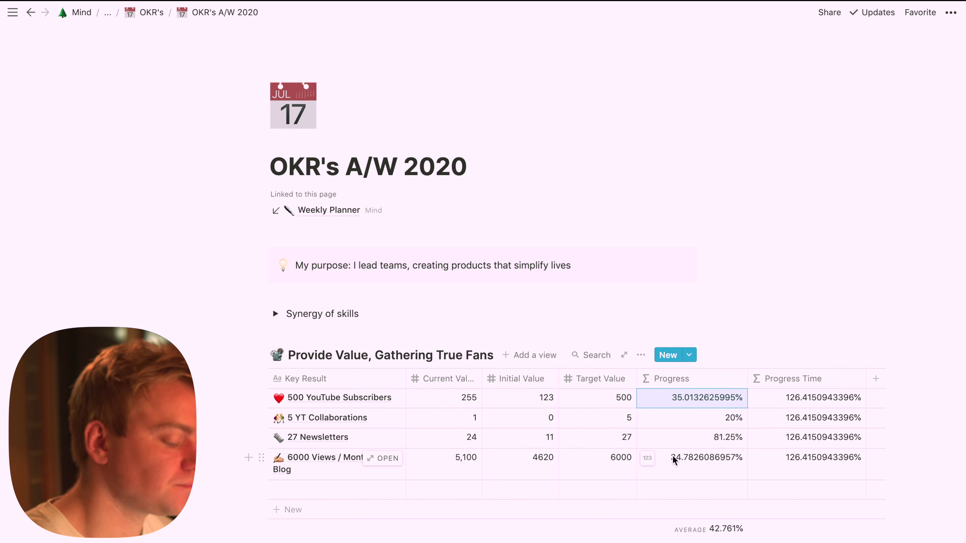
Review the key result tables on the OKR's A/W 2020 page and return to its purpose callout.
scroll(673, 461, "down", 2)
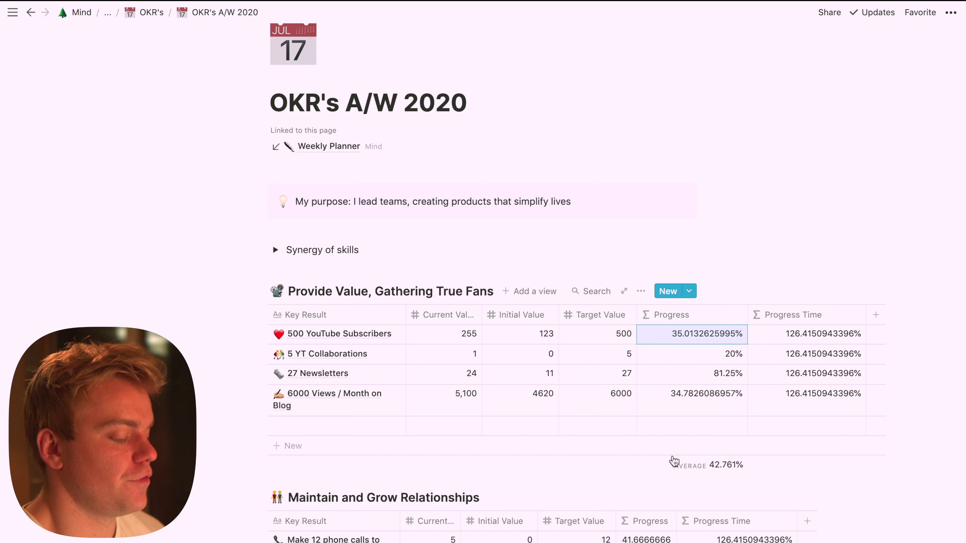
scroll(232, 489, "down", 1)
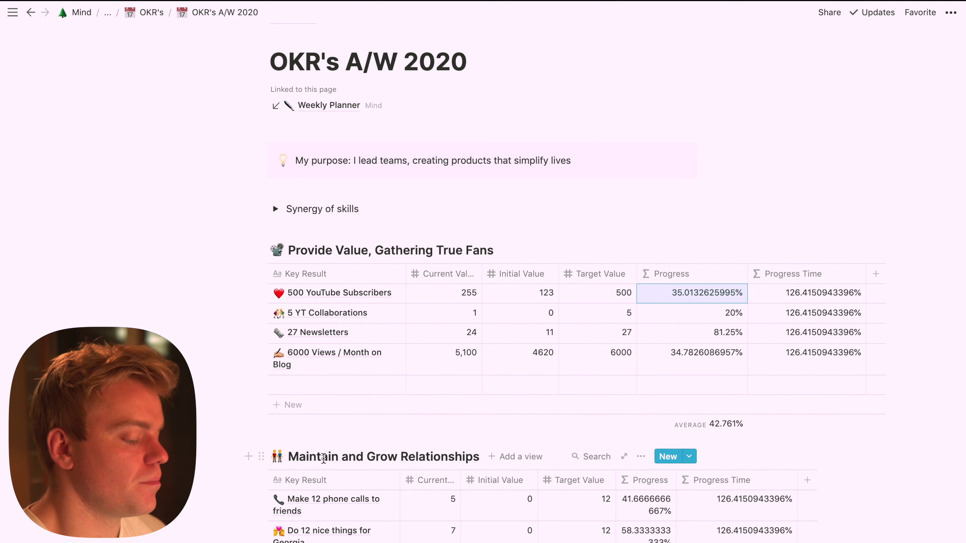
scroll(323, 458, "down", 1)
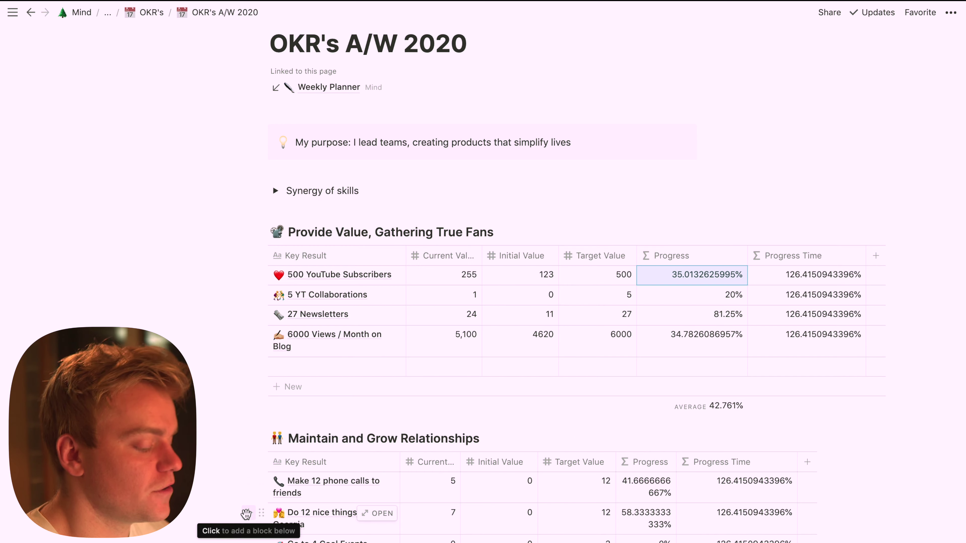
scroll(212, 414, "down", 5)
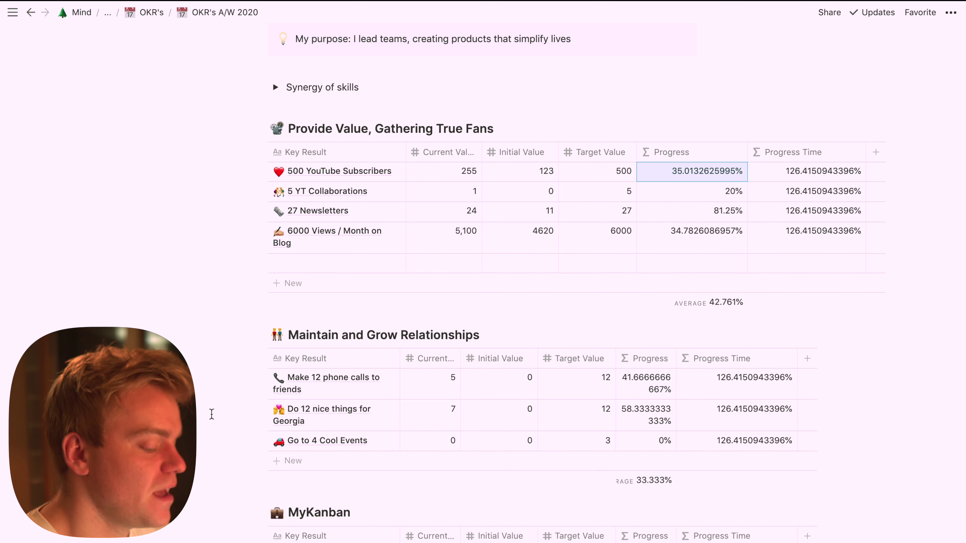
scroll(212, 414, "down", 9)
scroll(576, 294, "up", 15)
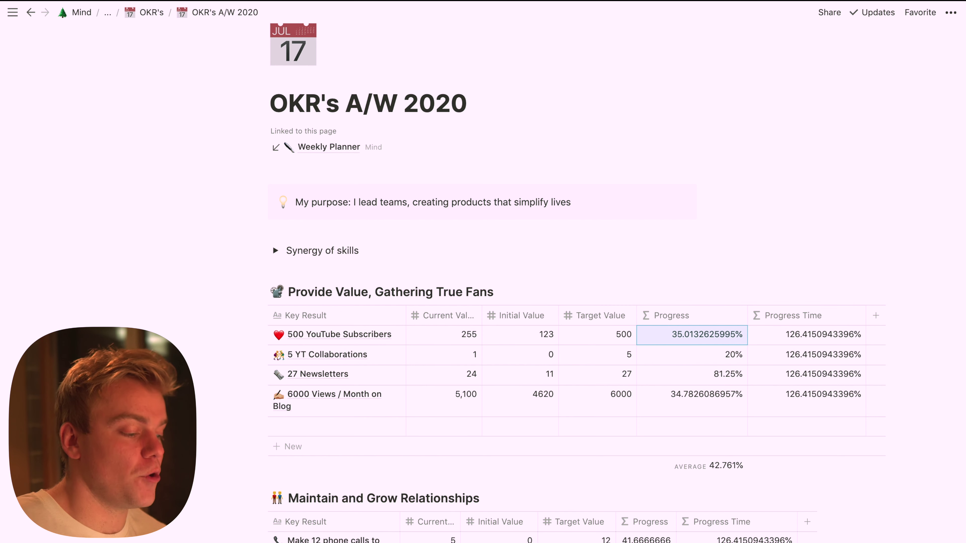
left_click_drag(347, 213, 361, 198)
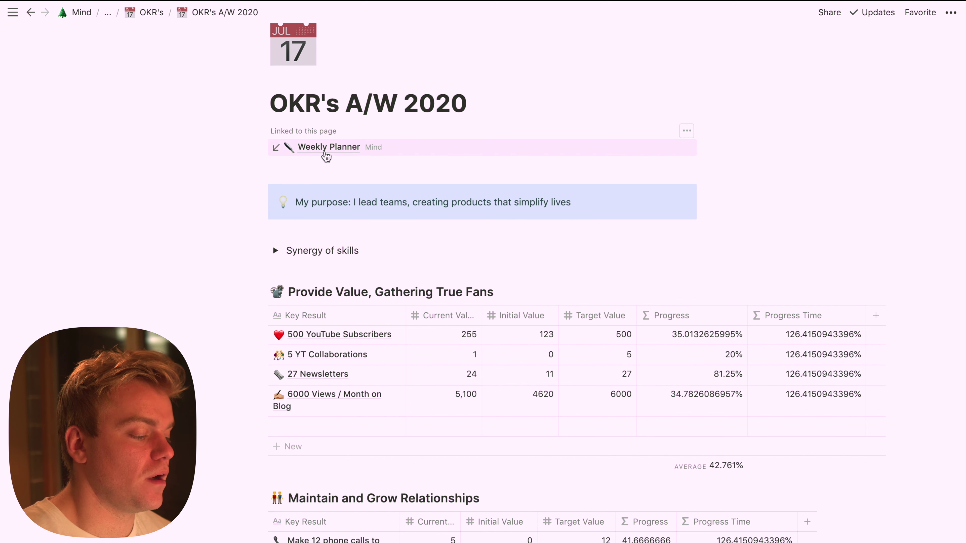
Open the linked Weekly Planner page and look through the day columns of its weekly board up to Sunday.
left_click(324, 152)
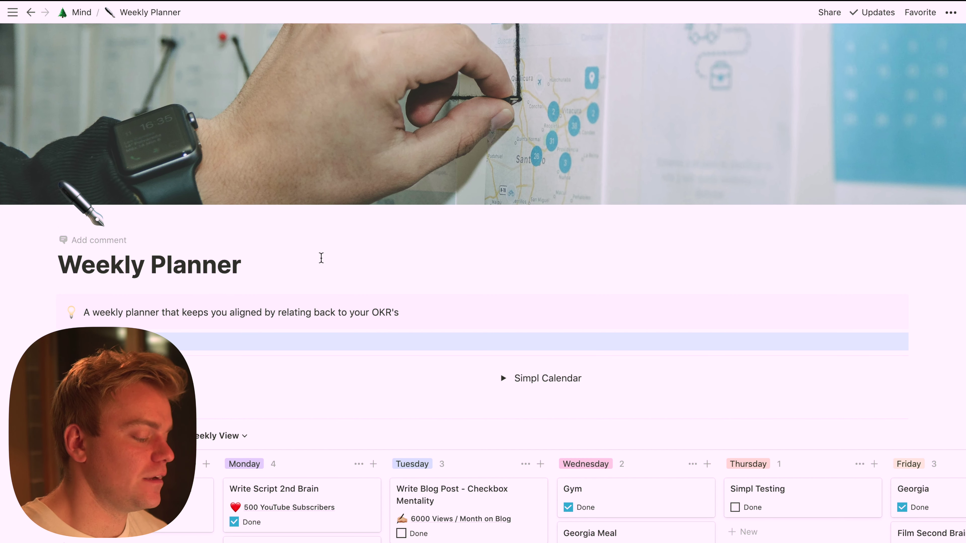
scroll(322, 258, "down", 1)
scroll(321, 258, "down", 3)
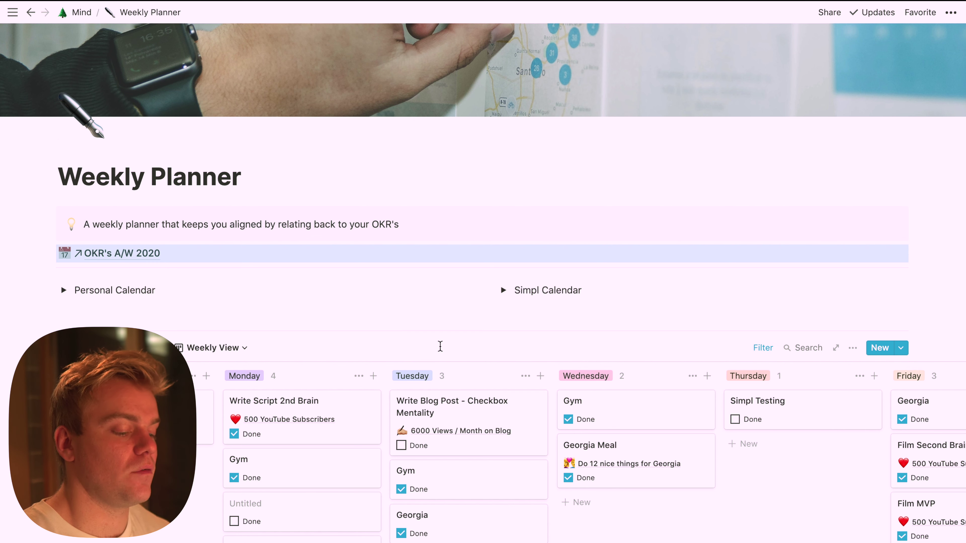
scroll(442, 428, "right", 2)
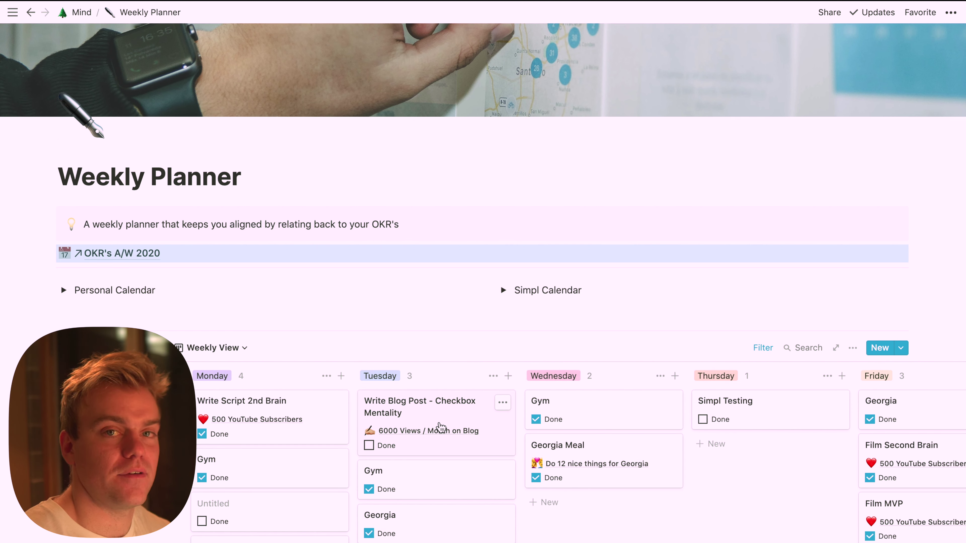
right_click(439, 422)
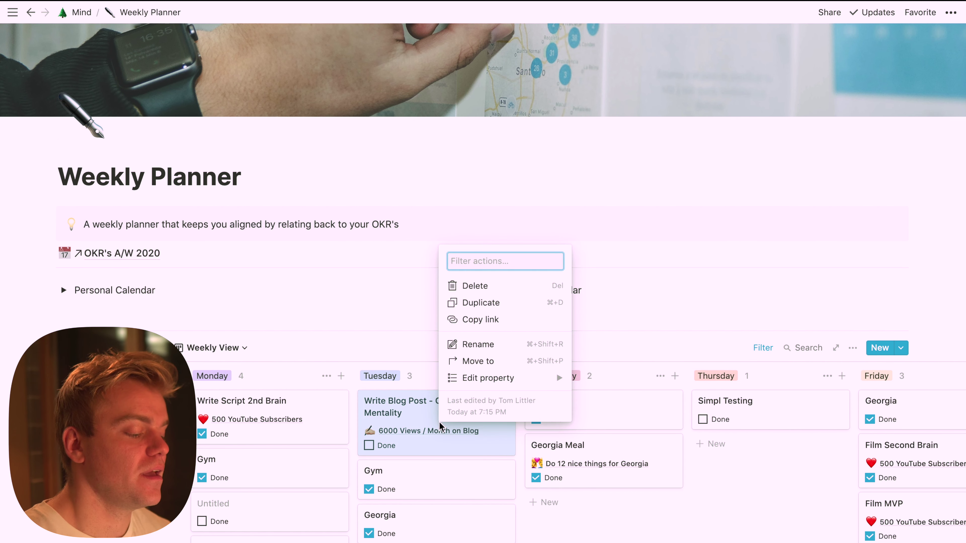
key("Escape")
scroll(496, 448, "down", 2)
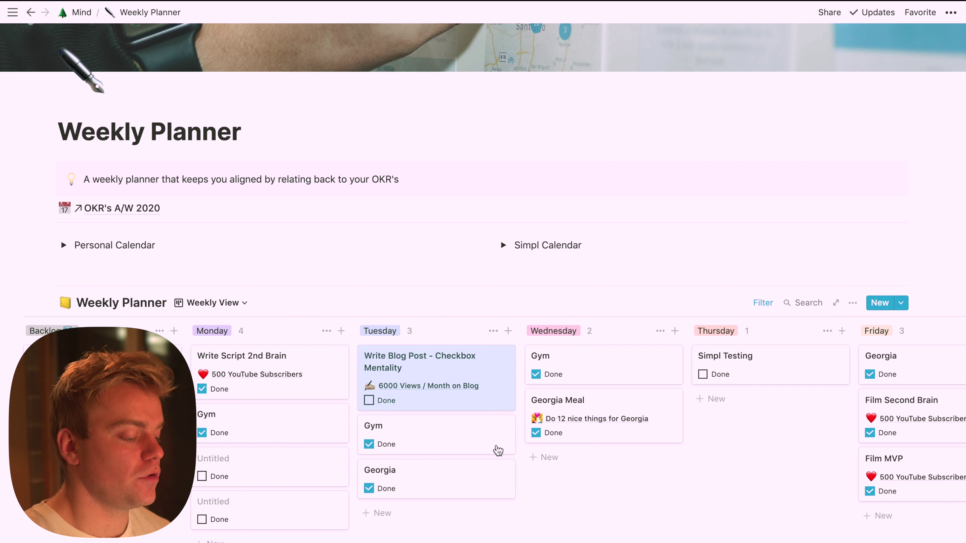
scroll(498, 451, "right", 1)
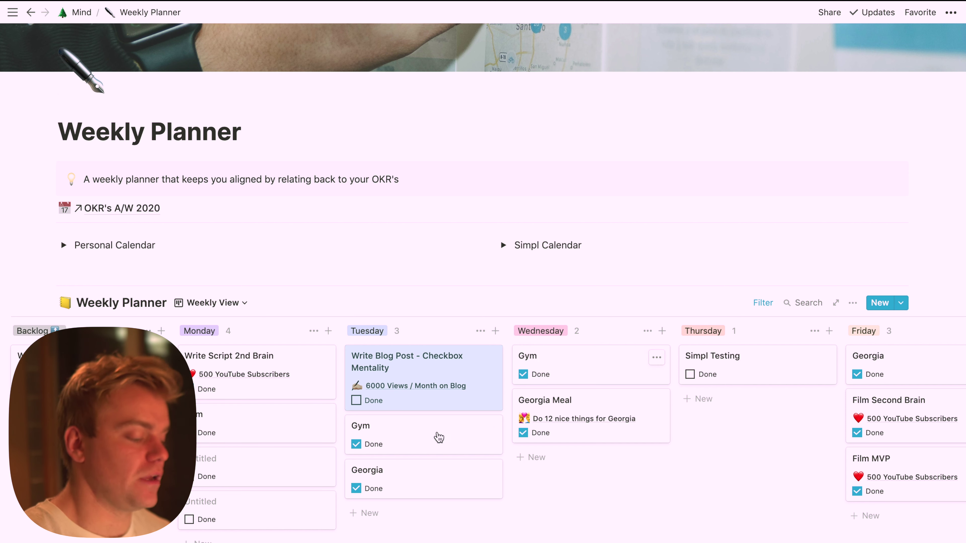
scroll(543, 443, "right", 10)
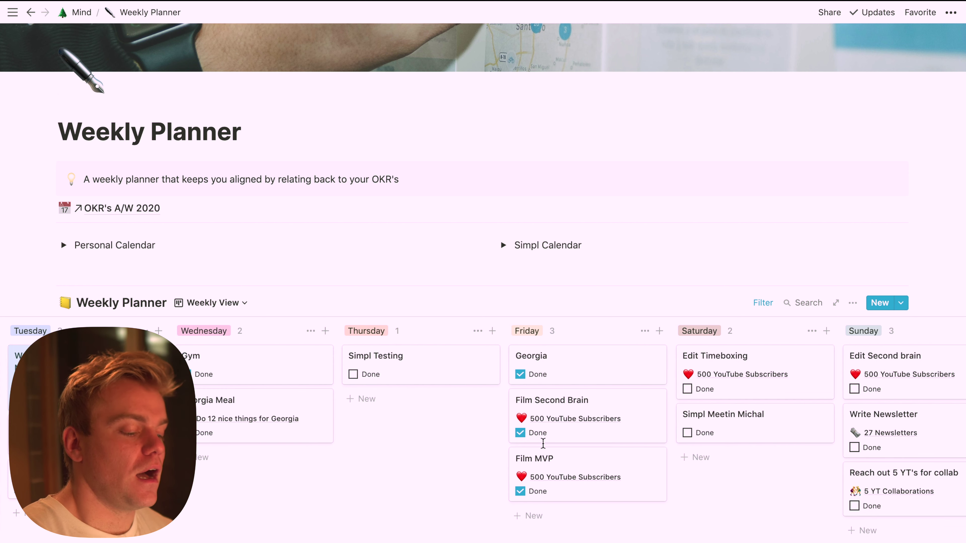
scroll(543, 444, "right", 2)
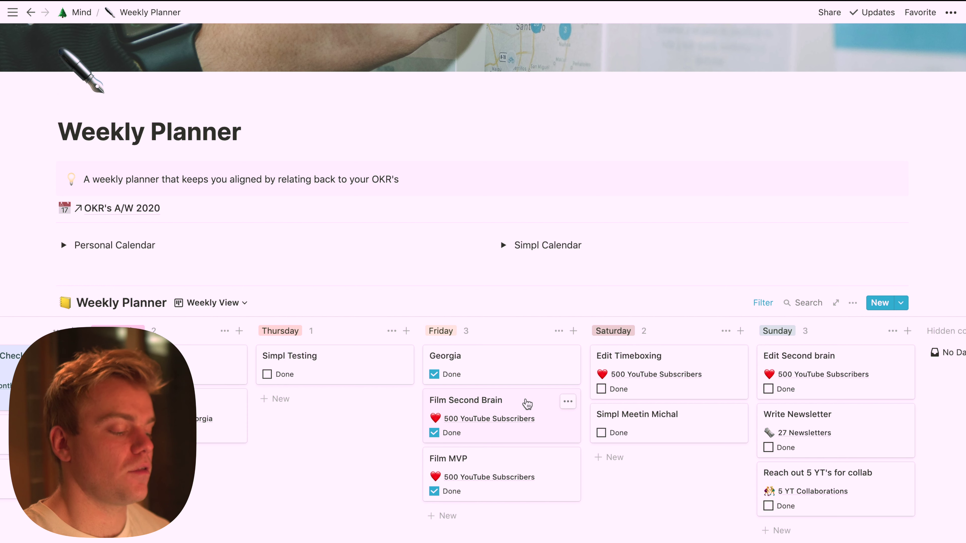
Open Friday's Film Second Brain card, view the key result linked in its OKR property, and close the card.
left_click(526, 404)
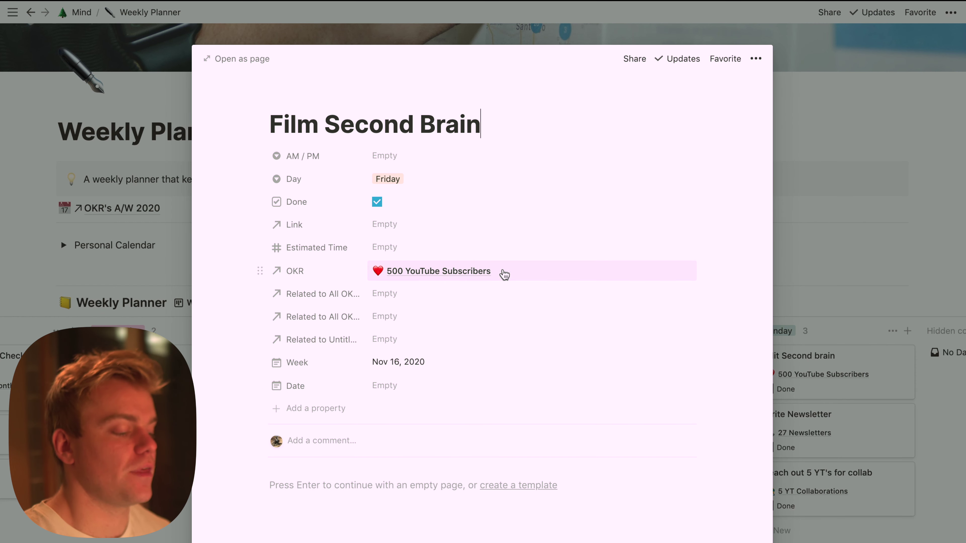
left_click(502, 271)
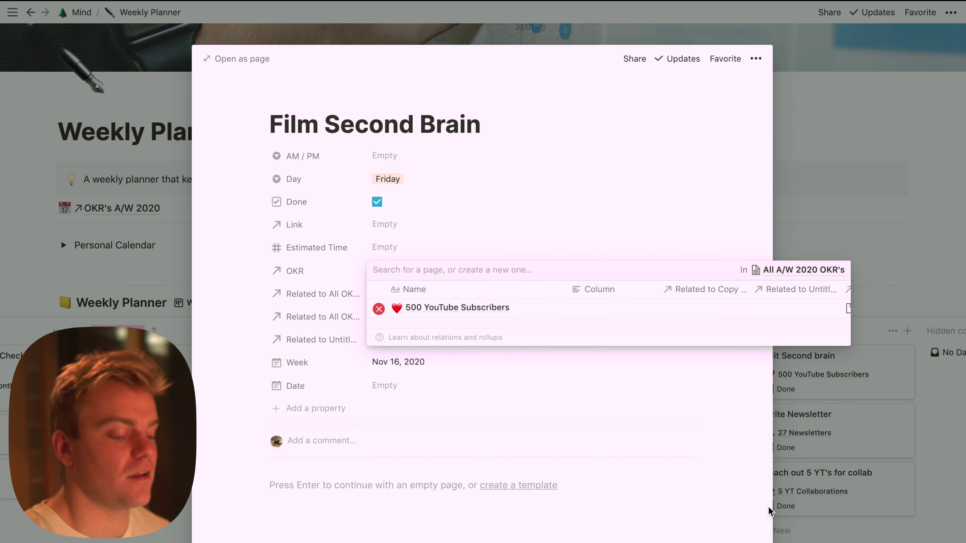
left_click(764, 516)
key("Escape")
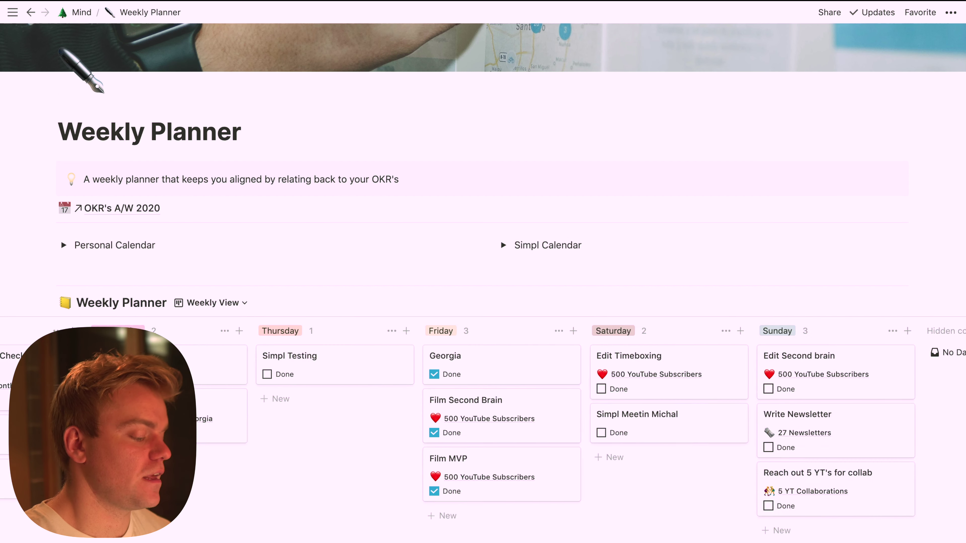
Link the call card in the weekly board's Backlog column to the OKR "Make 12 phone calls to friends" and close the card.
scroll(483, 430, "left", 10)
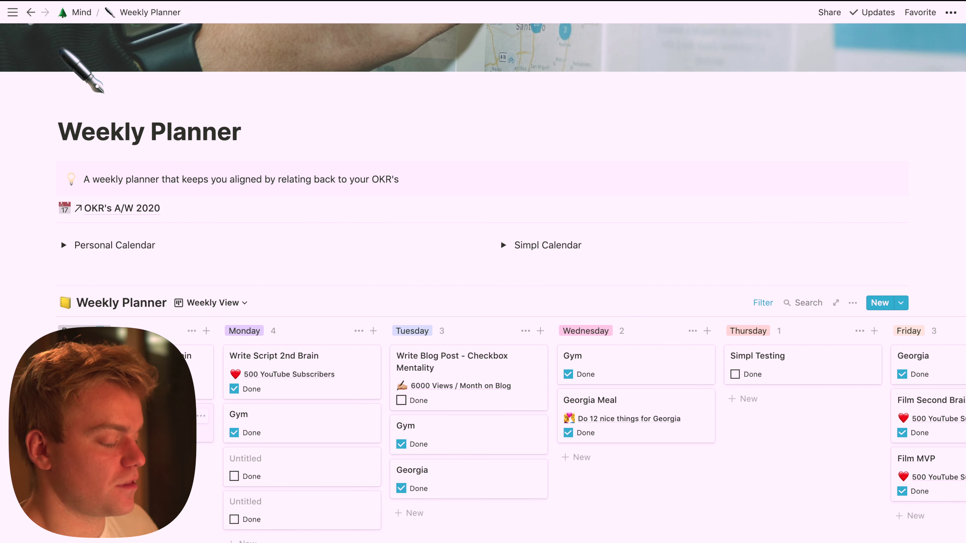
key("Escape")
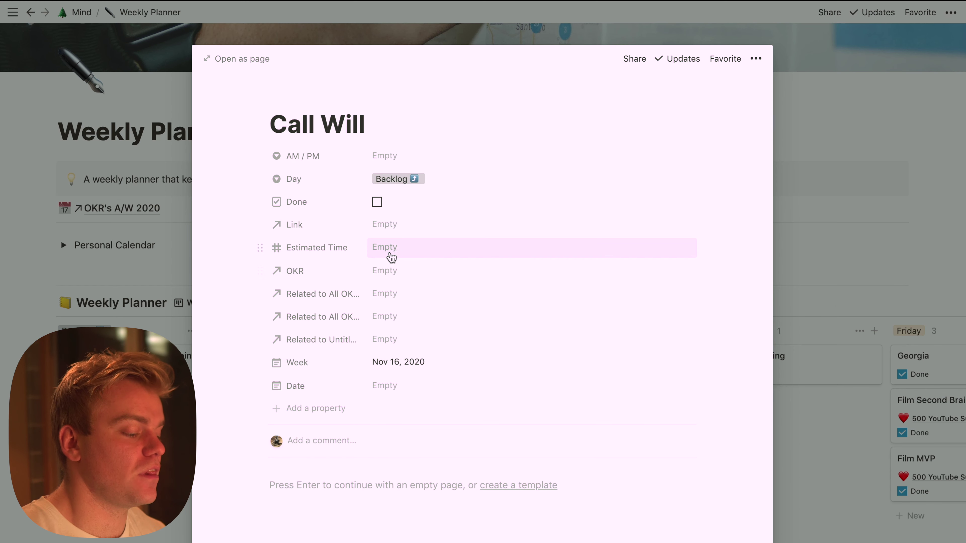
left_click(399, 270)
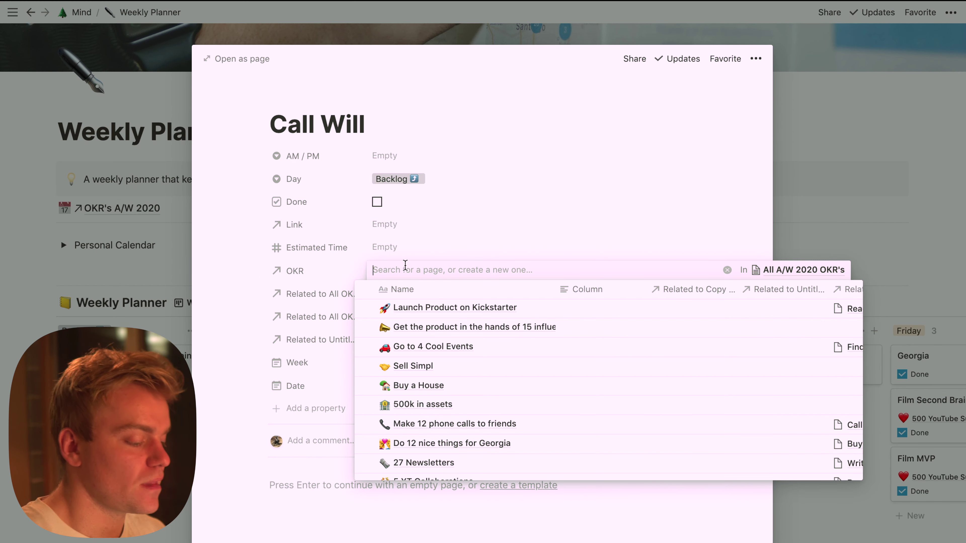
left_click(468, 424)
left_click(60, 238)
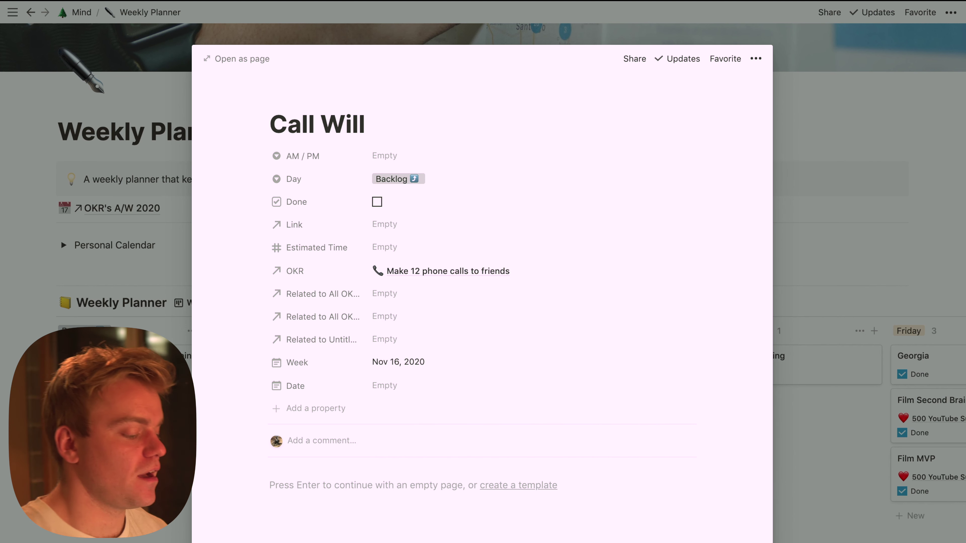
left_click(61, 238)
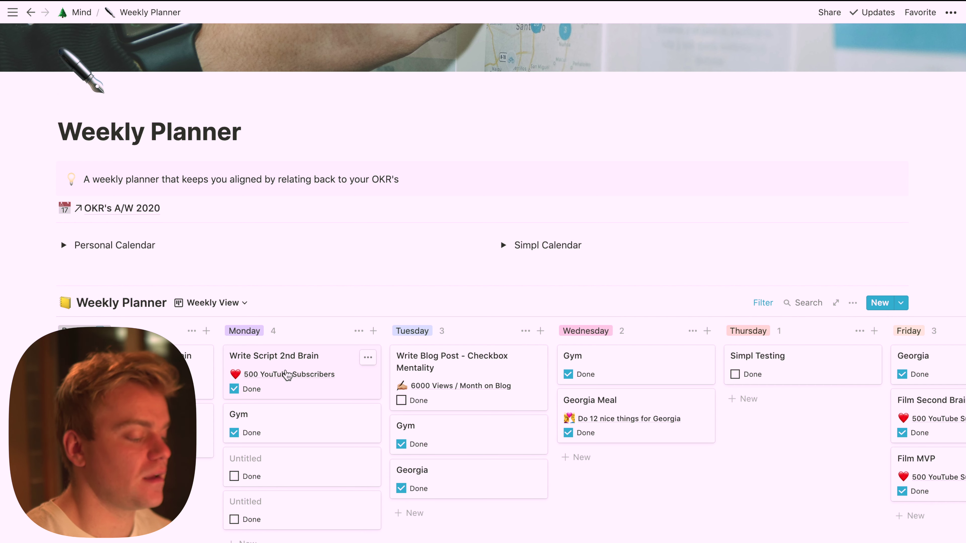
Look through the weekly board's cards and their linked key results from Monday to Sunday.
scroll(342, 396, "right", 6)
scroll(344, 396, "right", 4)
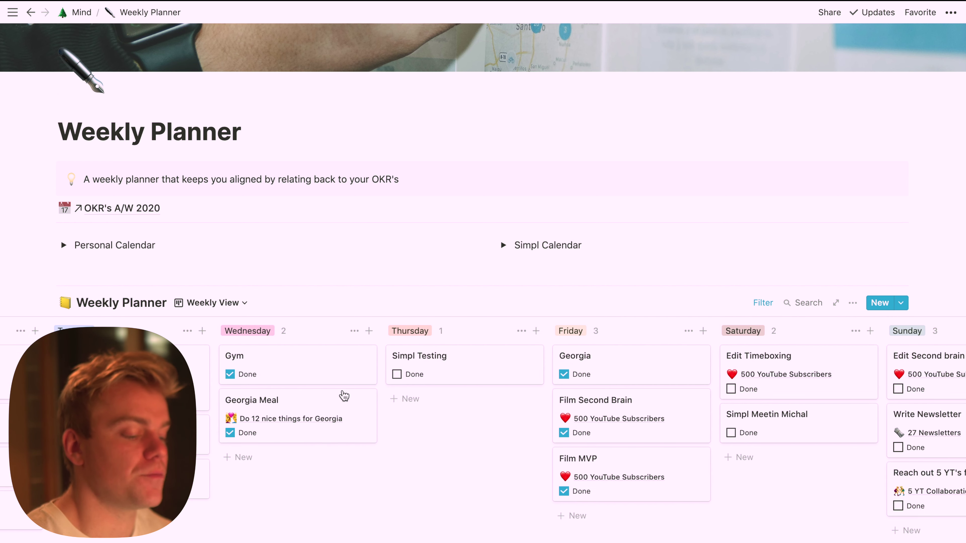
scroll(343, 394, "right", 2)
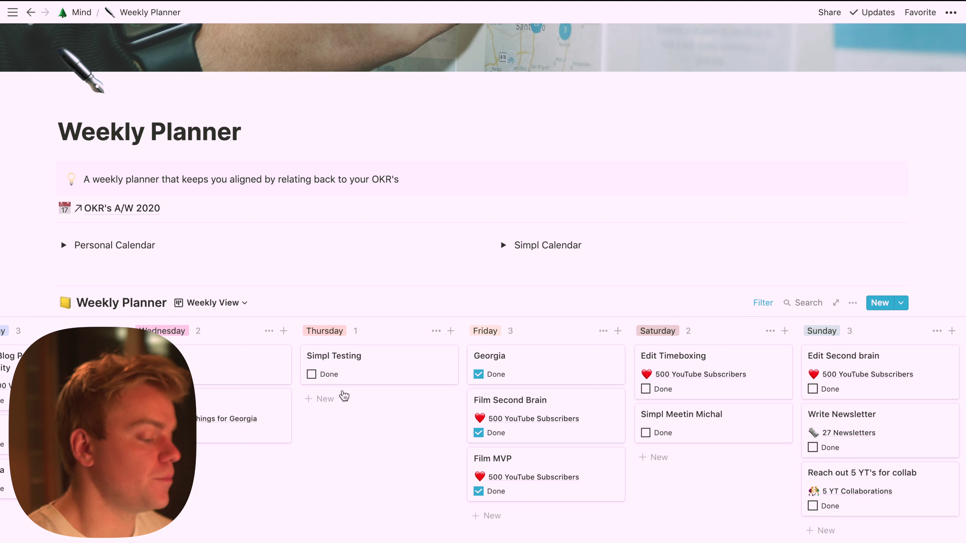
scroll(344, 396, "left", 11)
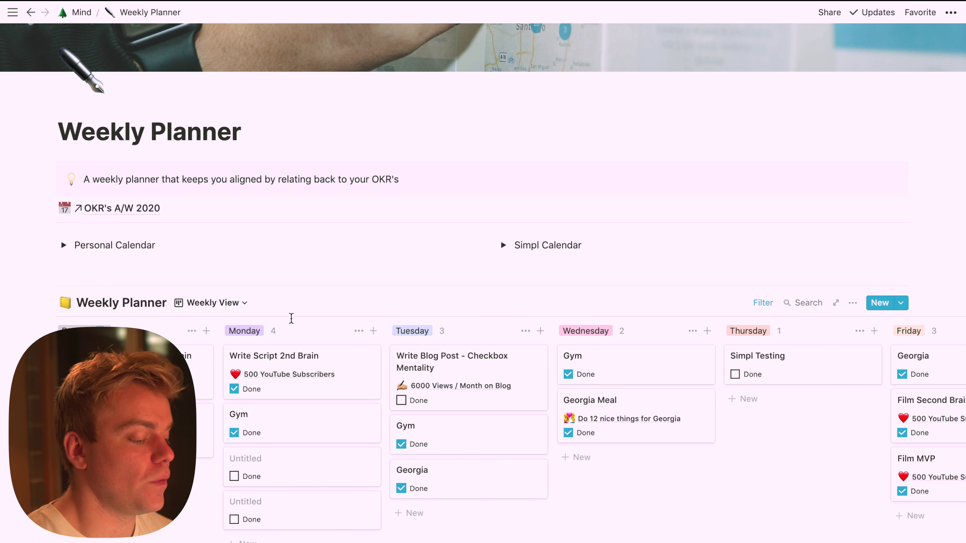
scroll(380, 359, "right", 1)
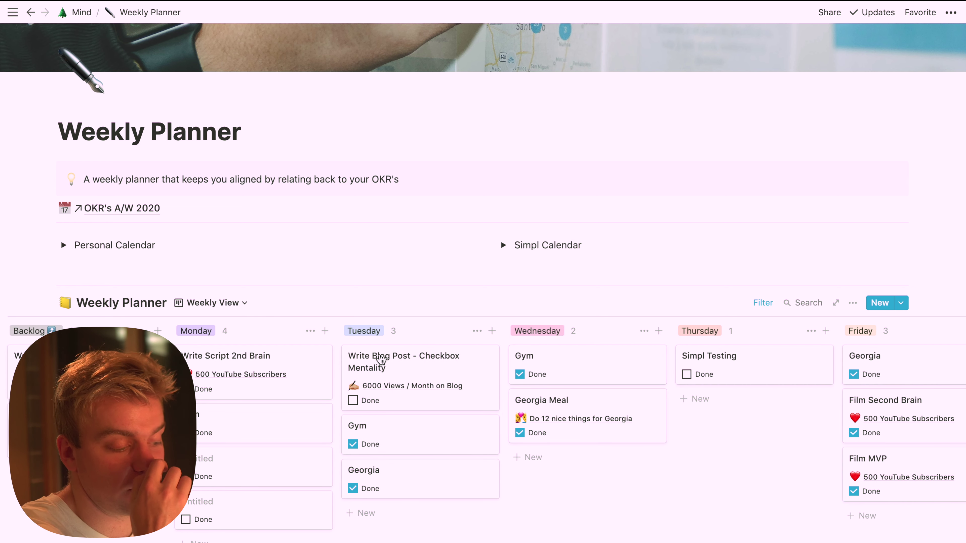
left_click_drag(380, 359, 475, 403)
scroll(636, 441, "right", 10)
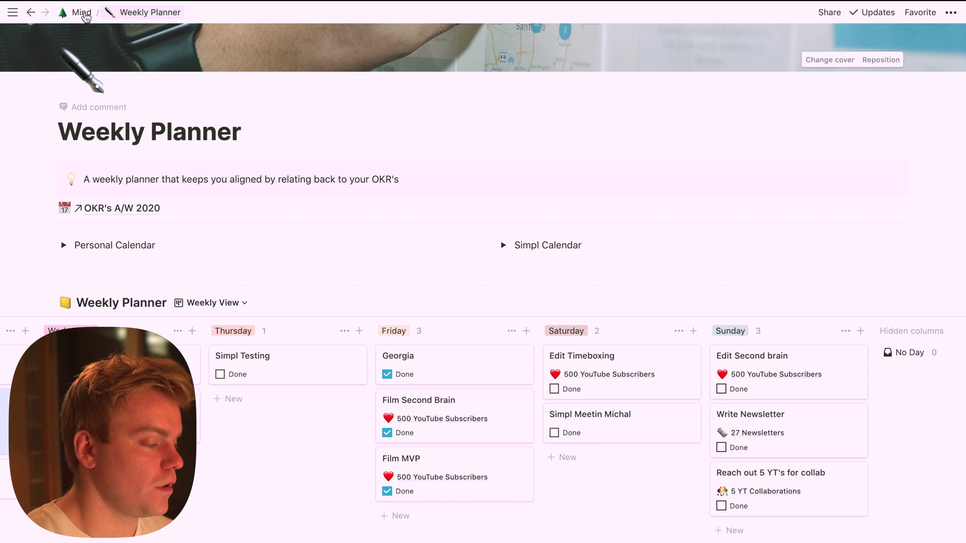
Return to the Mind page and open the 5 Minute Journal listed under Habits.
mouse_move(82, 8)
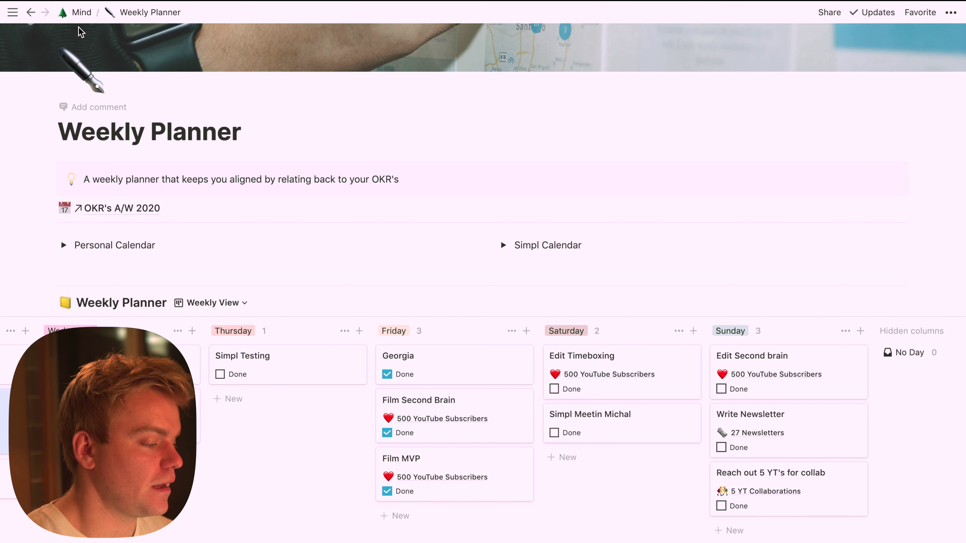
left_click(80, 12)
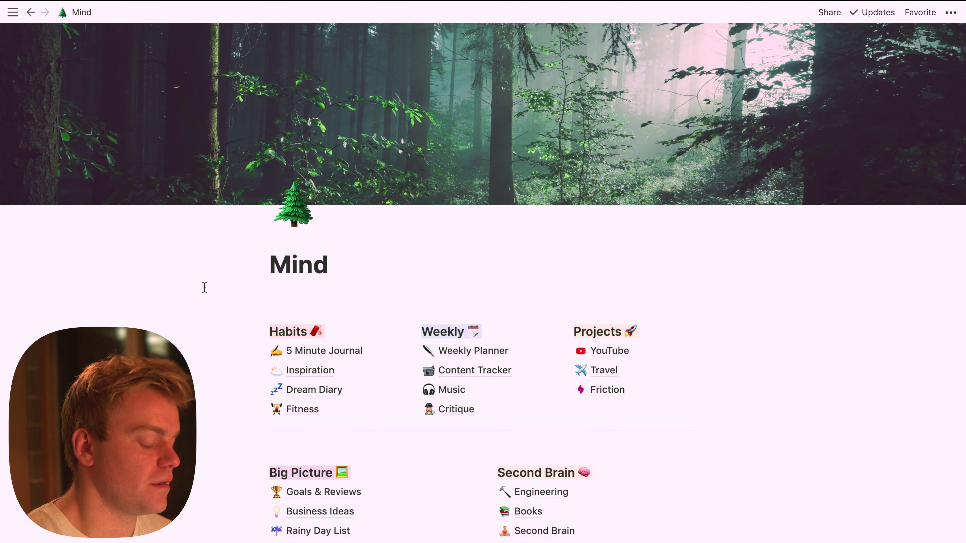
scroll(204, 287, "down", 1)
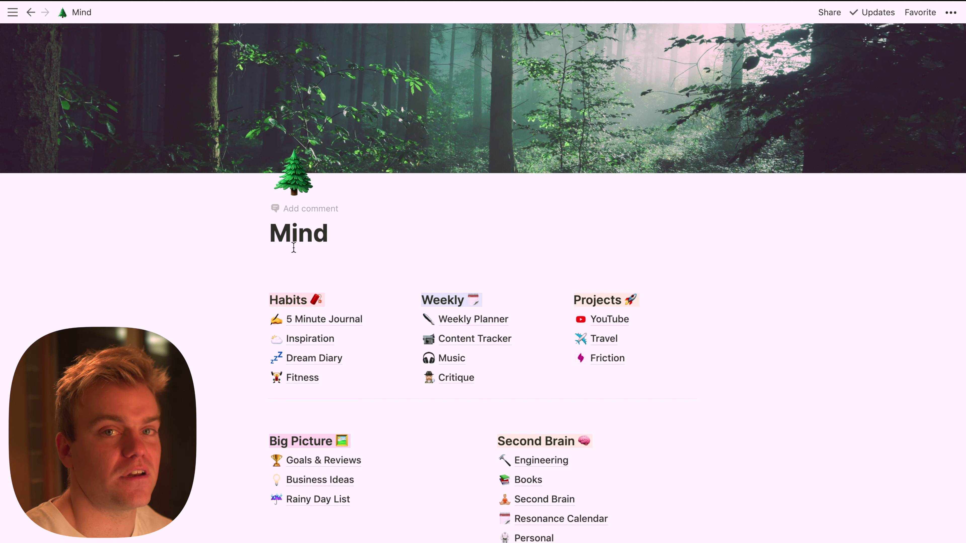
left_click(319, 322)
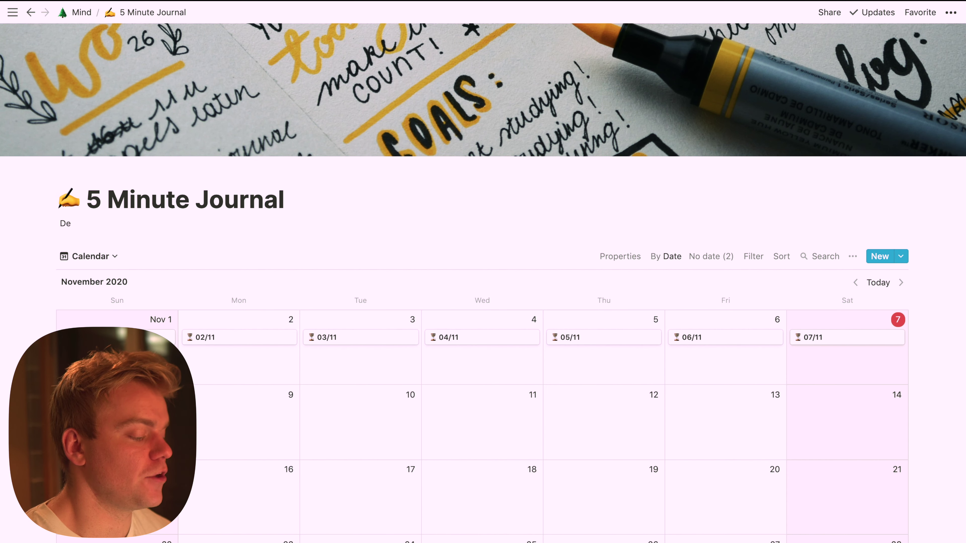
Add a journal entry on November 8, 2020 from the 5 Minute Journal Template and title it 08/11.
left_click(65, 395)
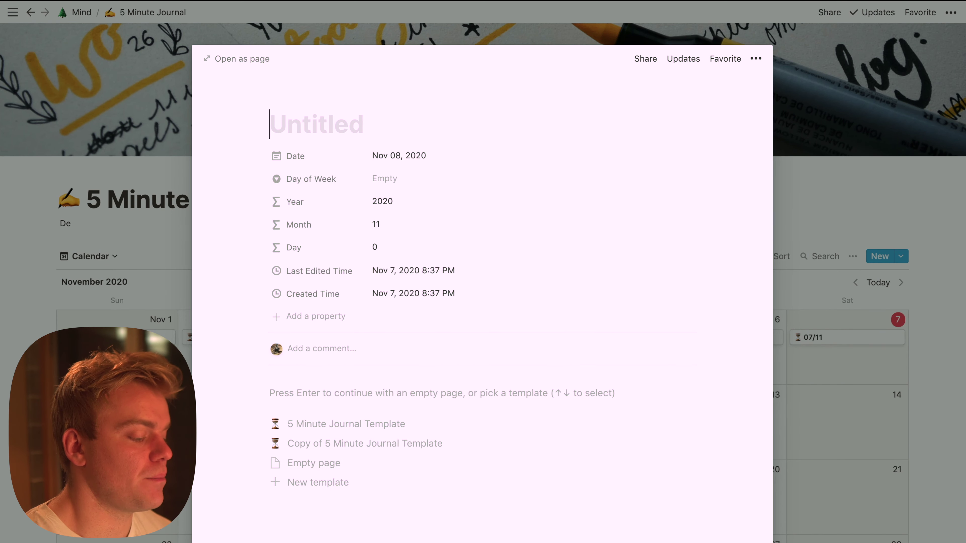
left_click(338, 429)
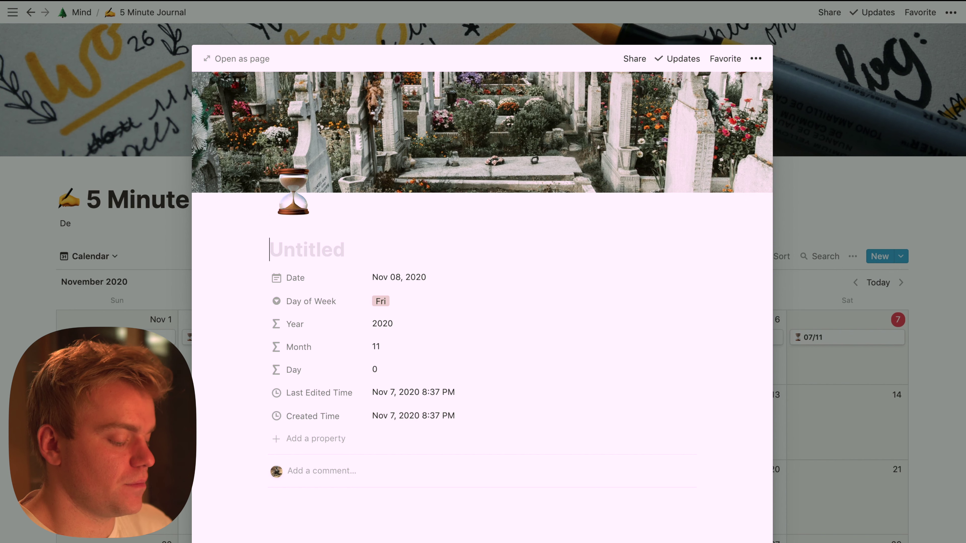
type("08/11")
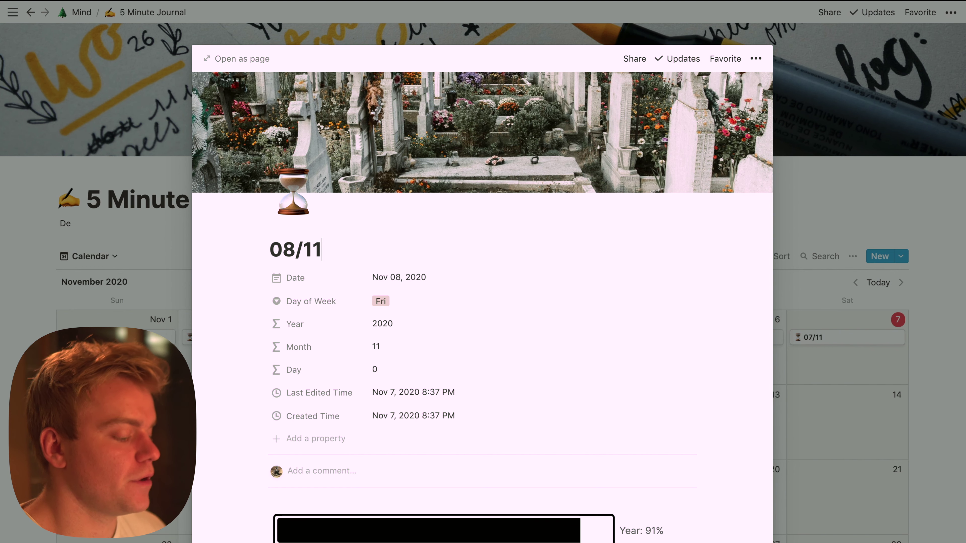
Examine the entry's year, month, day and life progress bars and the Current Mental Model callout beside AM.
scroll(365, 312, "down", 4)
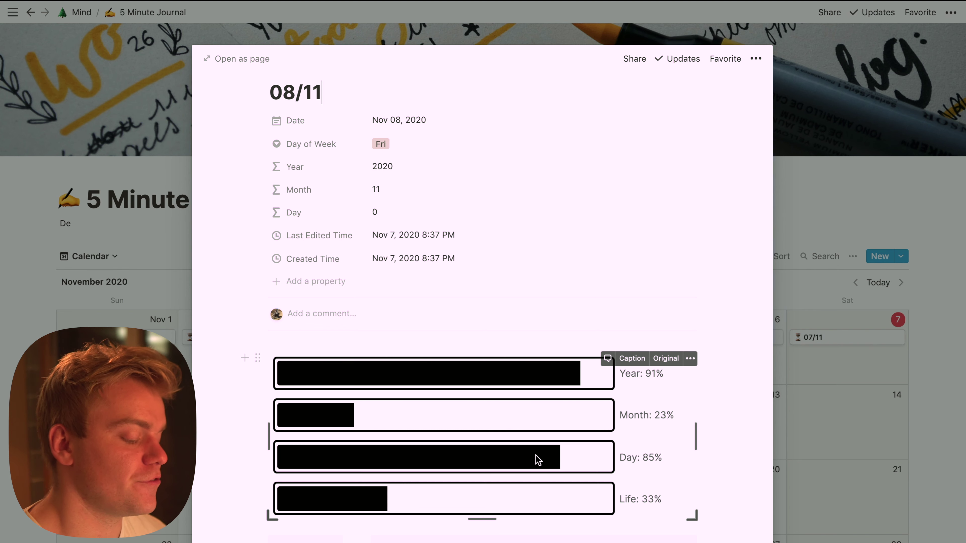
scroll(536, 456, "down", 1)
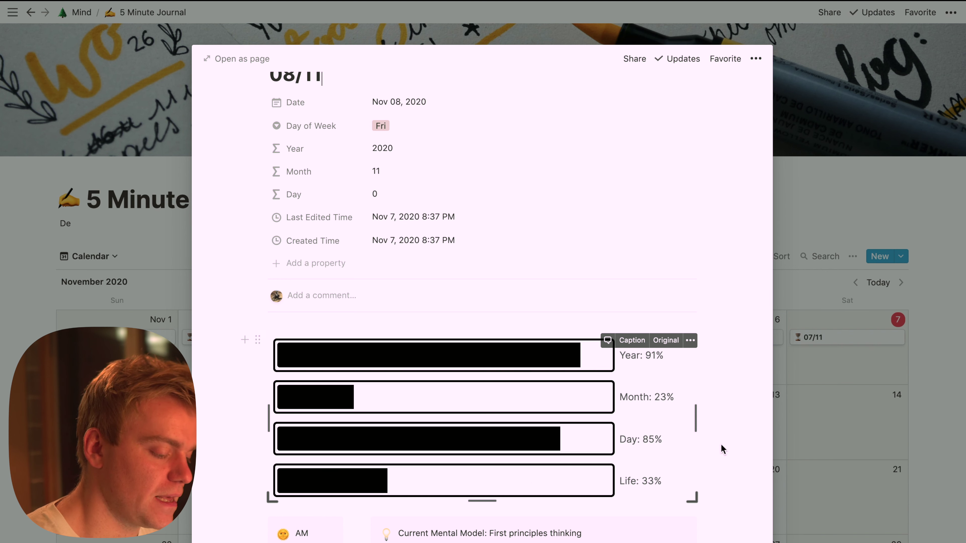
scroll(733, 444, "down", 5)
scroll(733, 444, "down", 3)
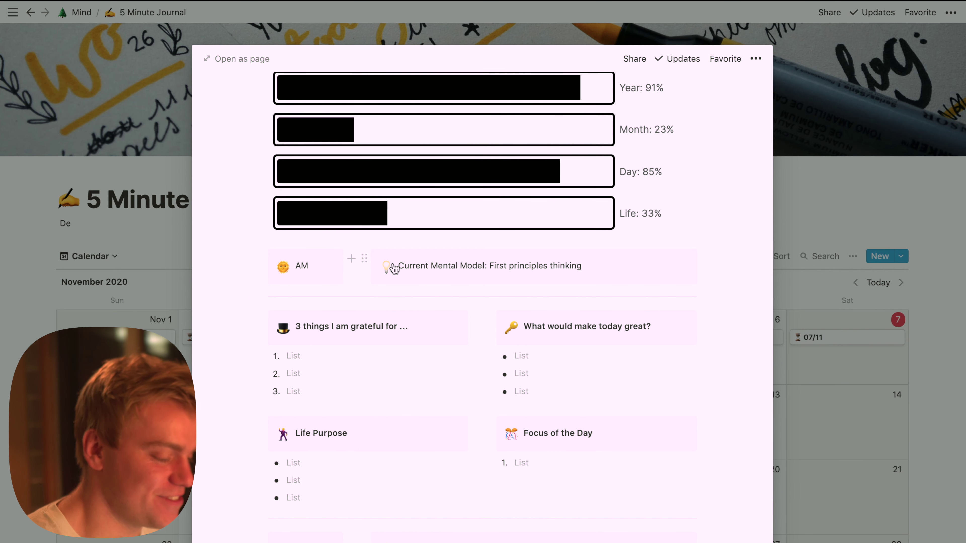
left_click_drag(403, 266, 573, 266)
left_click(577, 267)
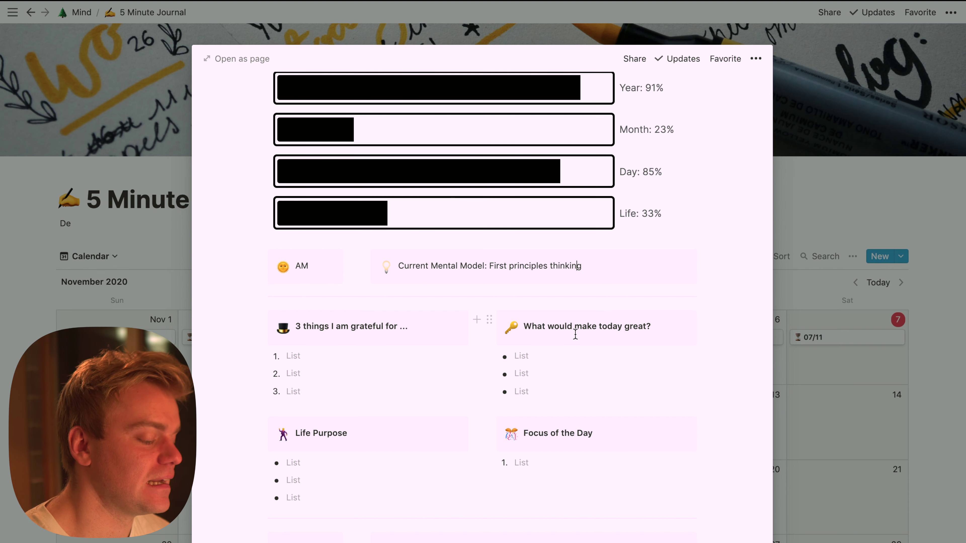
Review the entry's AM prompts and compare the PM mental model question with the Current Mental Model callout.
scroll(575, 335, "down", 1)
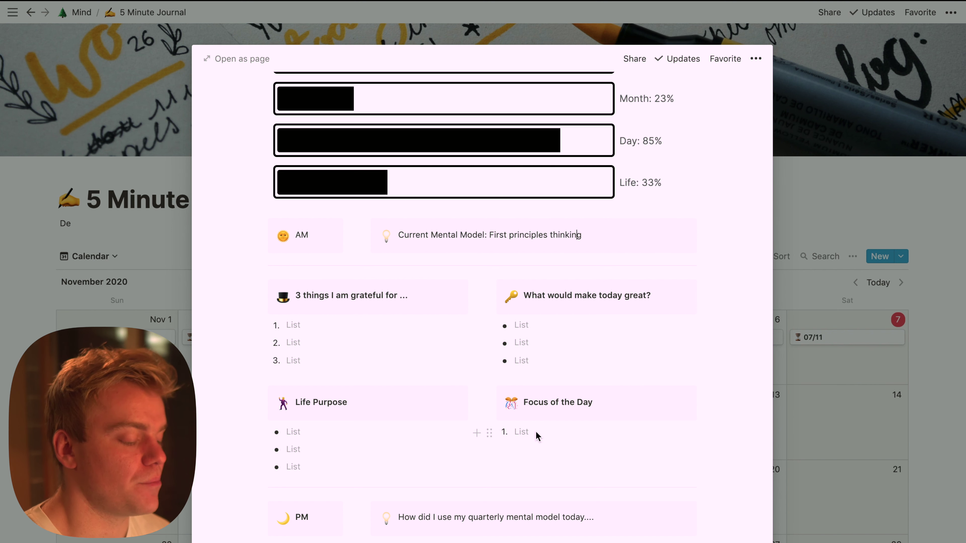
scroll(535, 432, "down", 3)
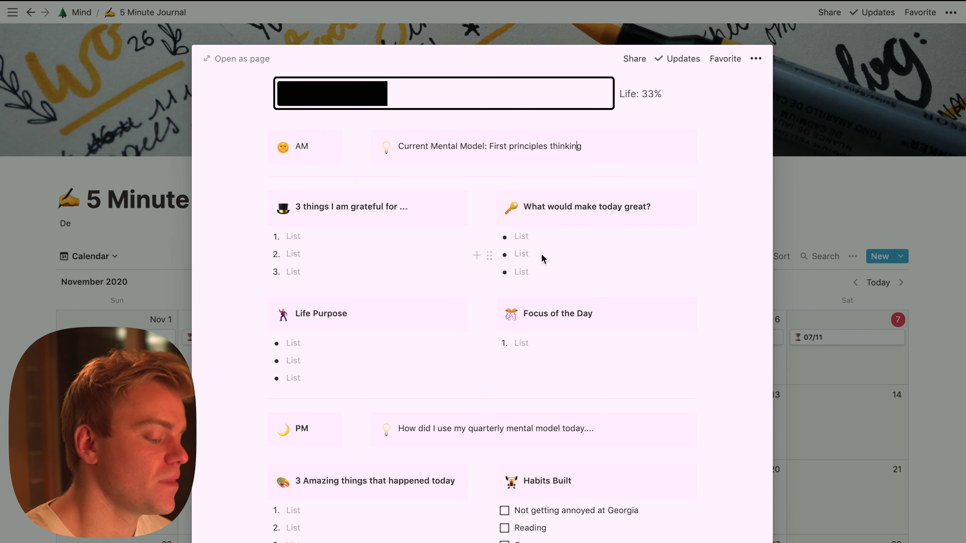
scroll(542, 254, "down", 3)
scroll(542, 258, "down", 2)
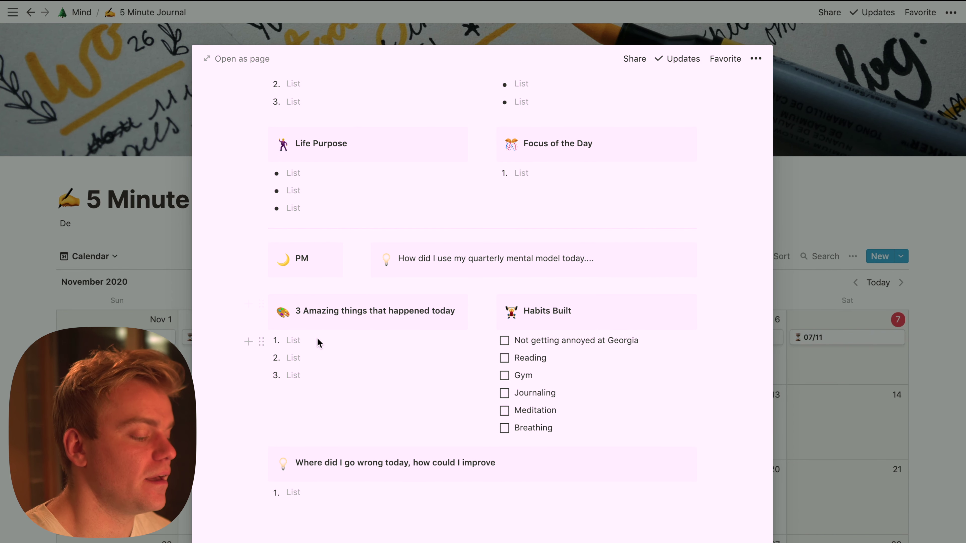
triple_click(429, 259)
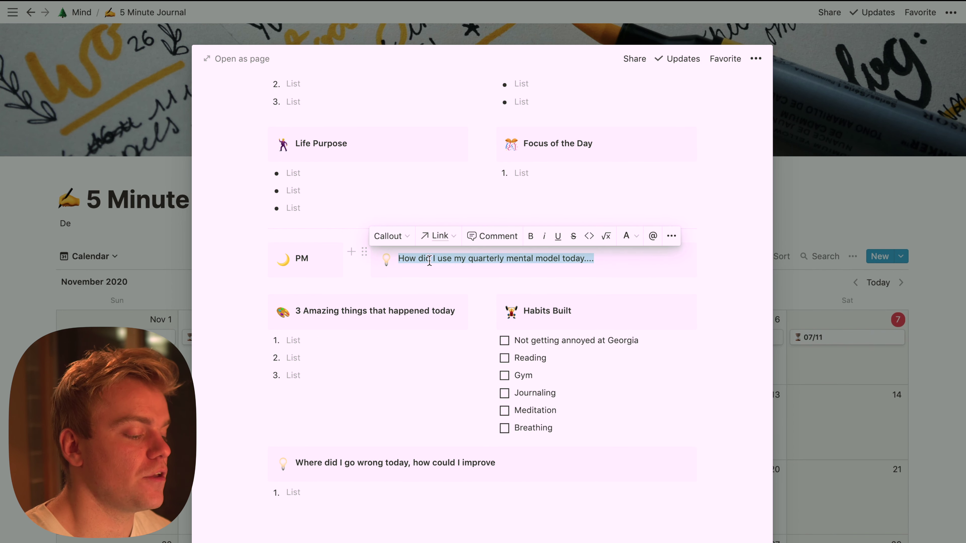
scroll(430, 261, "up", 5)
left_click(490, 144)
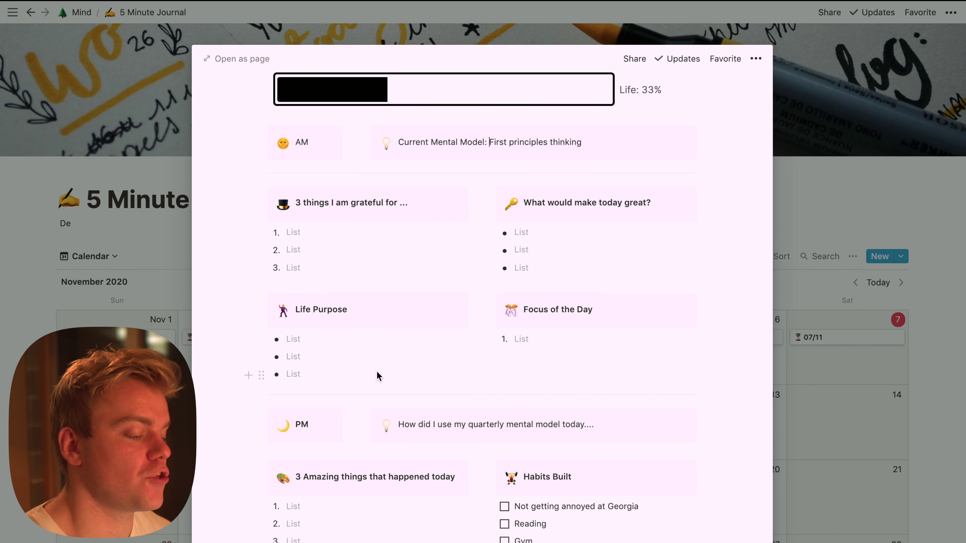
Review the entry's PM section, covering amazing things, Habits Built and the improvement question, and return to the entry's title.
scroll(378, 375, "down", 2)
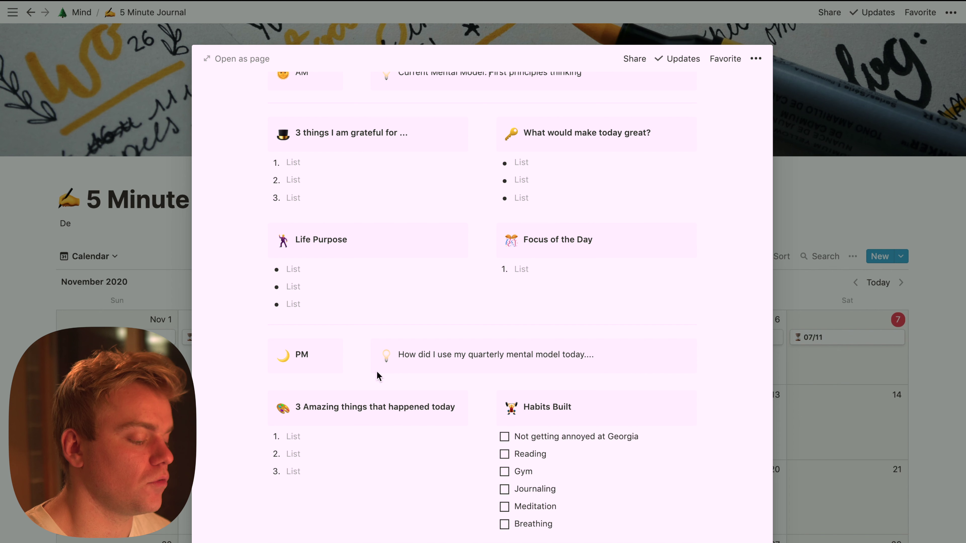
scroll(377, 375, "down", 1)
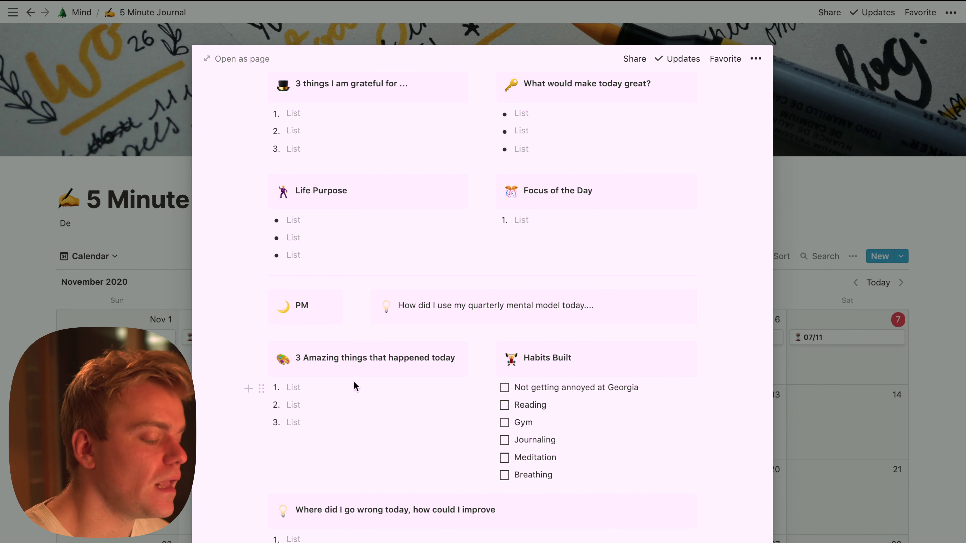
scroll(419, 369, "down", 1)
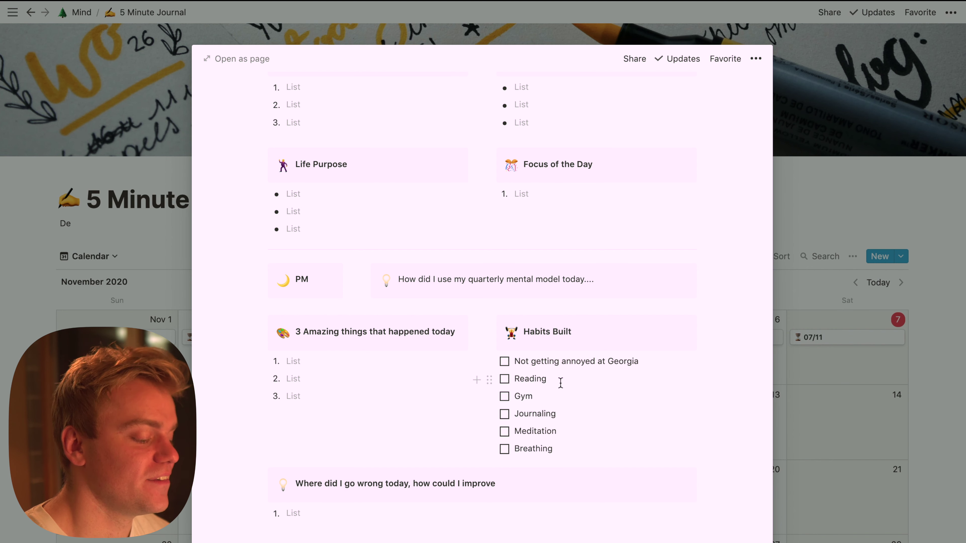
scroll(547, 398, "down", 1)
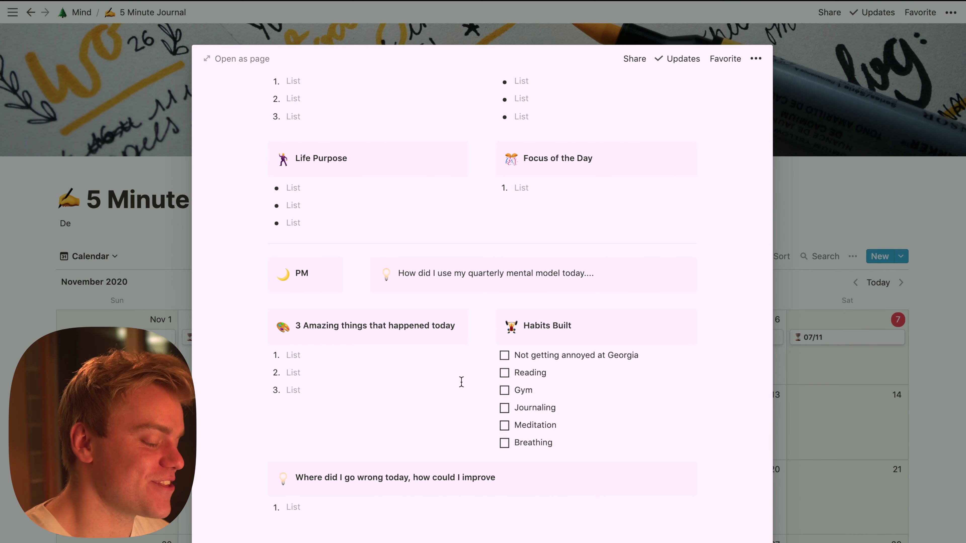
scroll(461, 382, "down", 1)
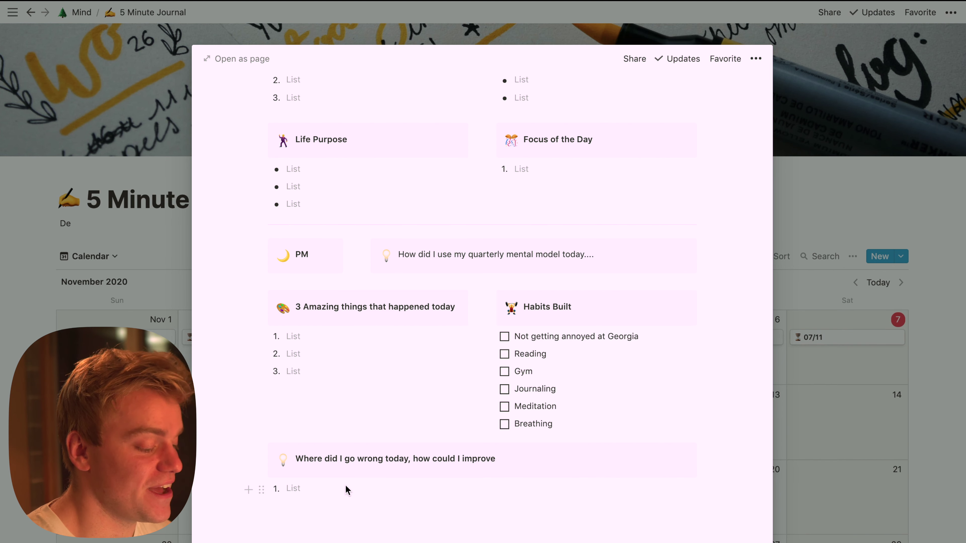
scroll(345, 485, "up", 15)
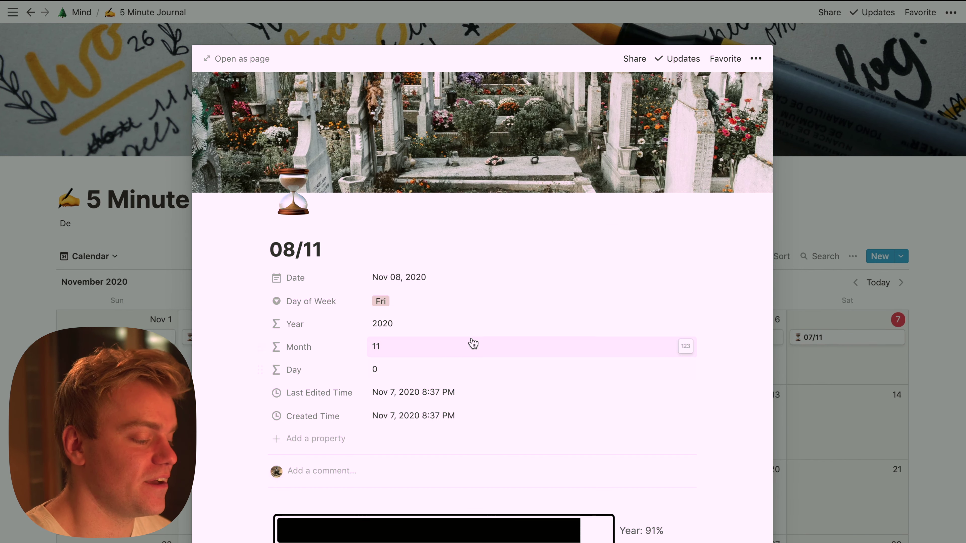
Close the journal entry, go back to the Mind page and open the Content Tracker listed under Weekly.
left_click(936, 312)
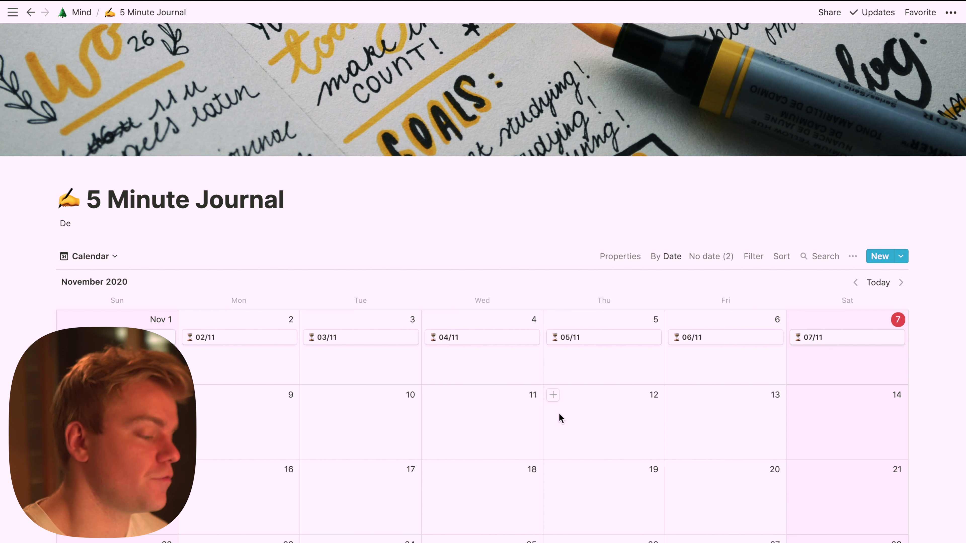
left_click(82, 12)
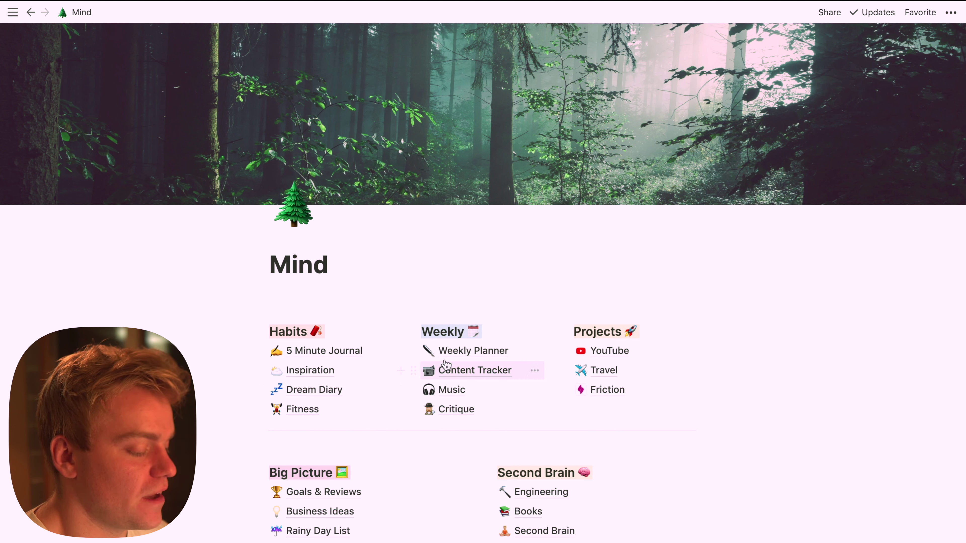
left_click(463, 373)
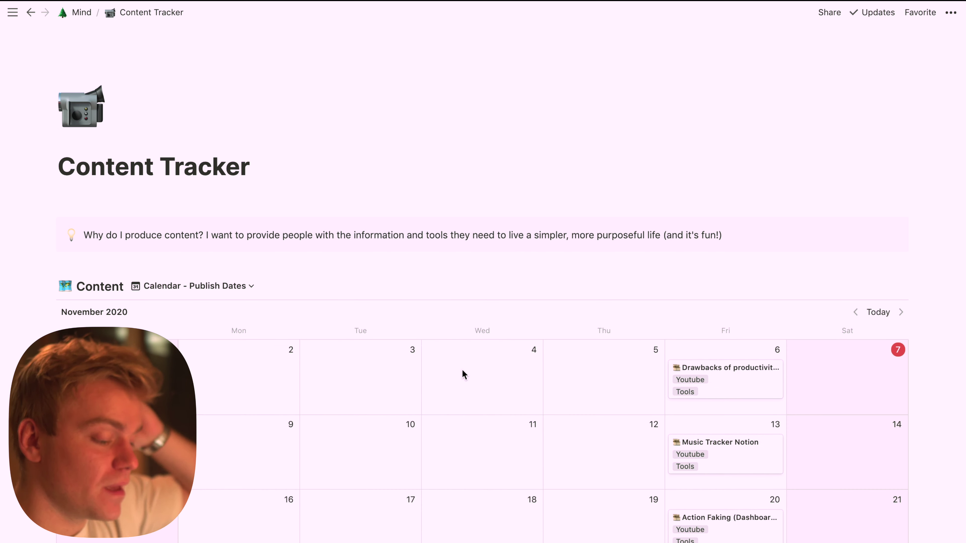
Switch the Content database to its Board view and review the production stages from Idea through Filming and Editing to Done.
left_click(210, 287)
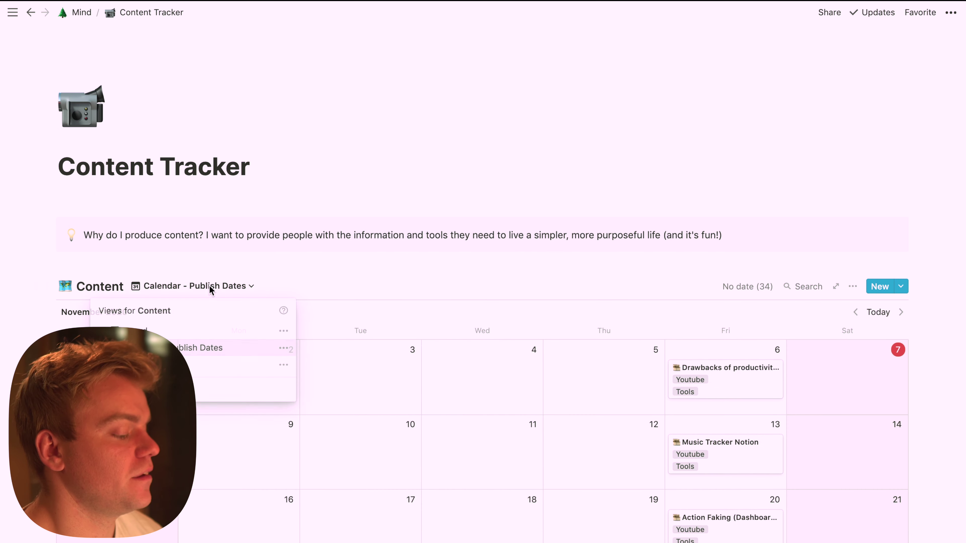
left_click(179, 331)
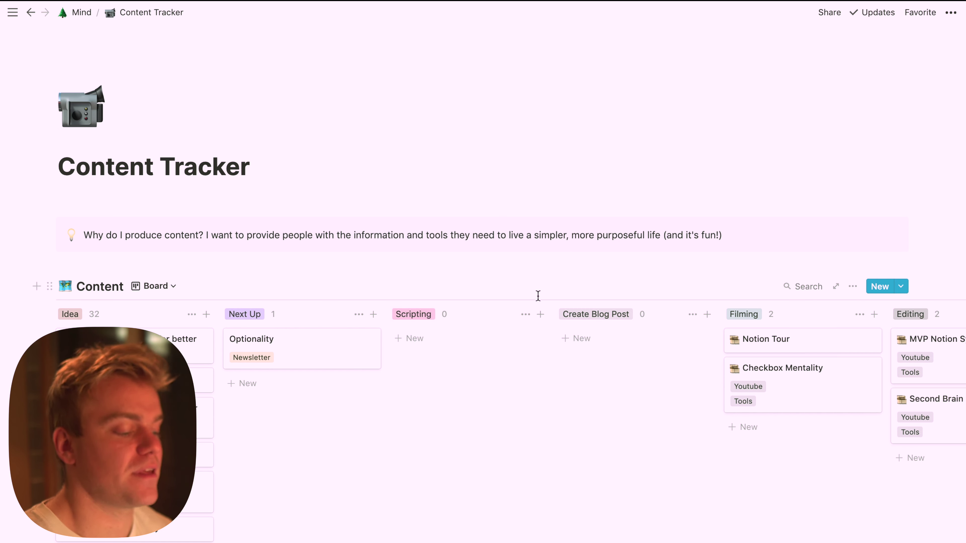
scroll(577, 337, "right", 2)
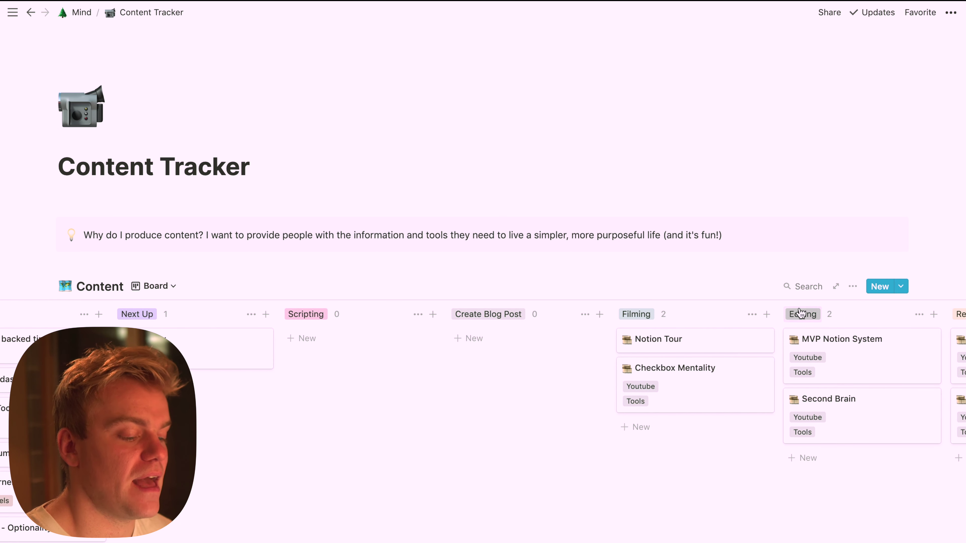
scroll(803, 310, "right", 15)
scroll(801, 312, "right", 3)
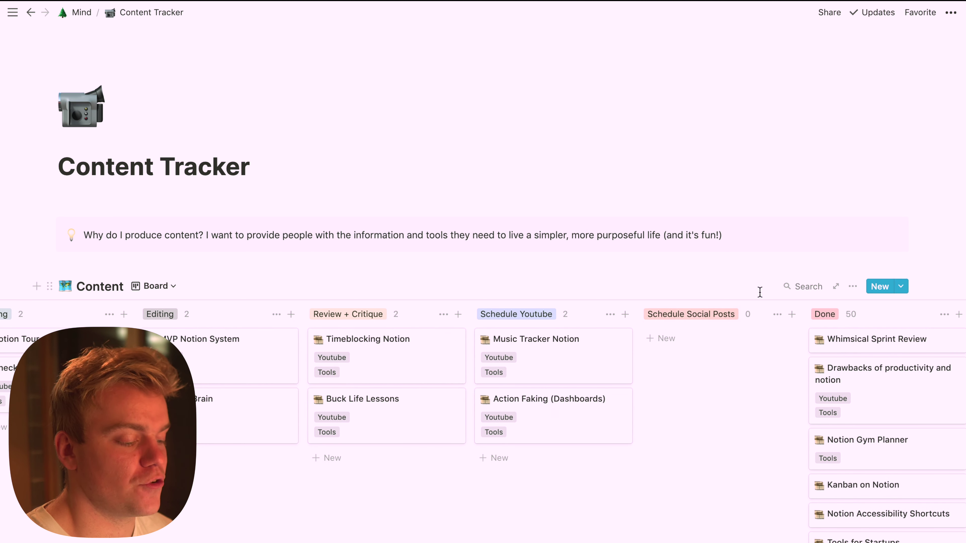
scroll(708, 375, "left", 12)
scroll(708, 375, "right", 14)
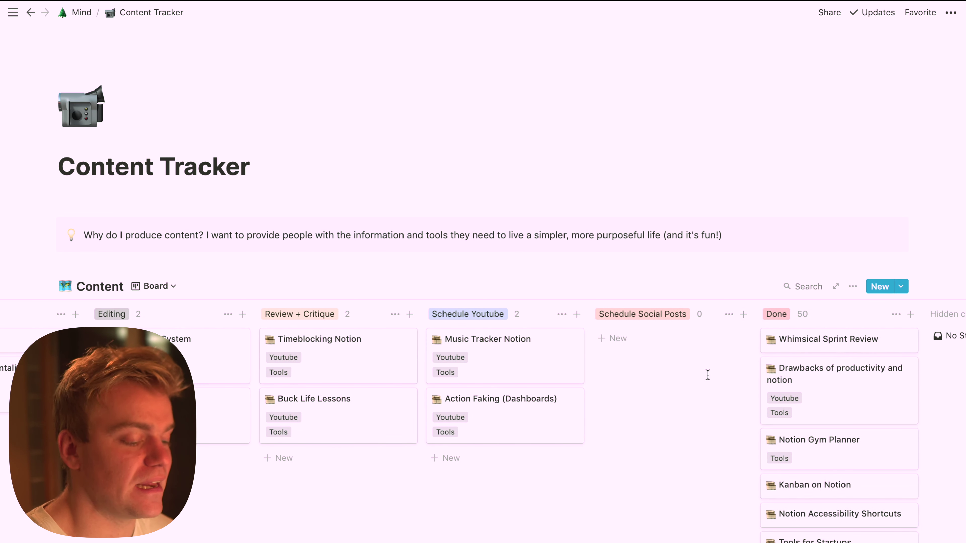
scroll(708, 375, "left", 2)
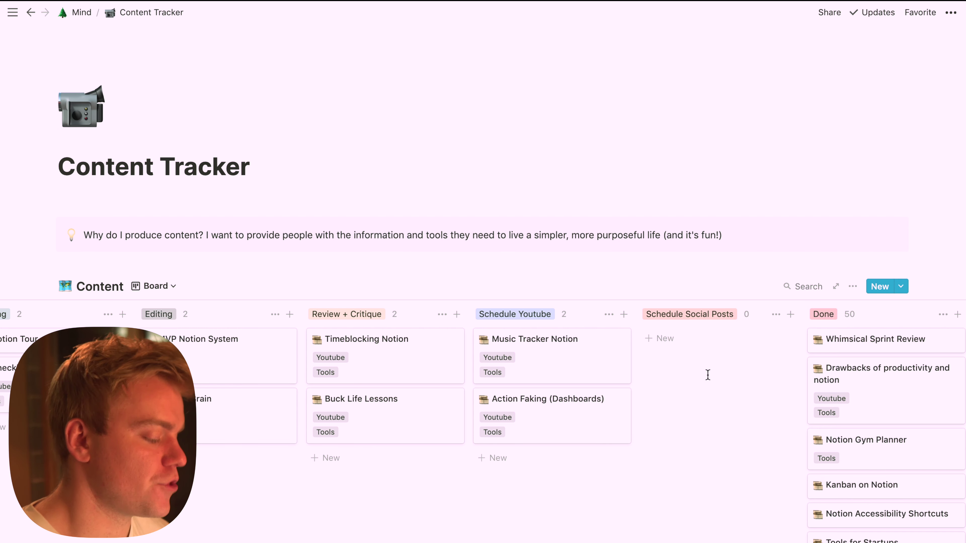
scroll(707, 375, "left", 3)
scroll(330, 458, "left", 2)
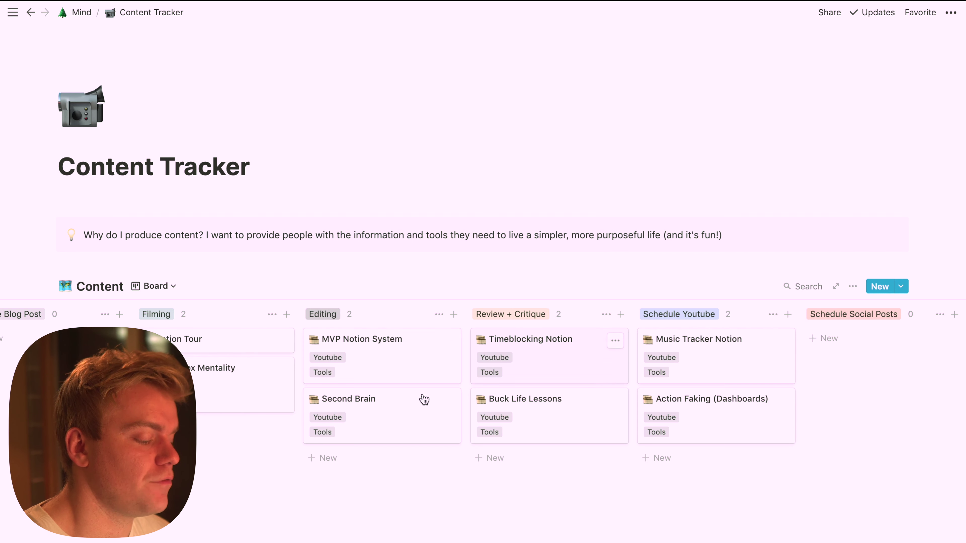
Open the Second Brain card in the Editing column, look over its properties and B-Roll list, and open its Script page.
left_click(402, 407)
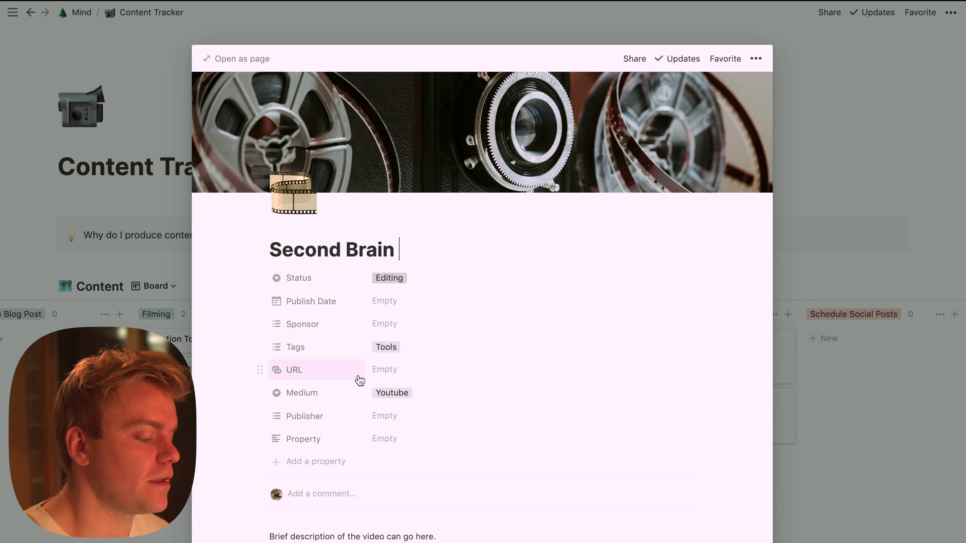
scroll(381, 383, "down", 3)
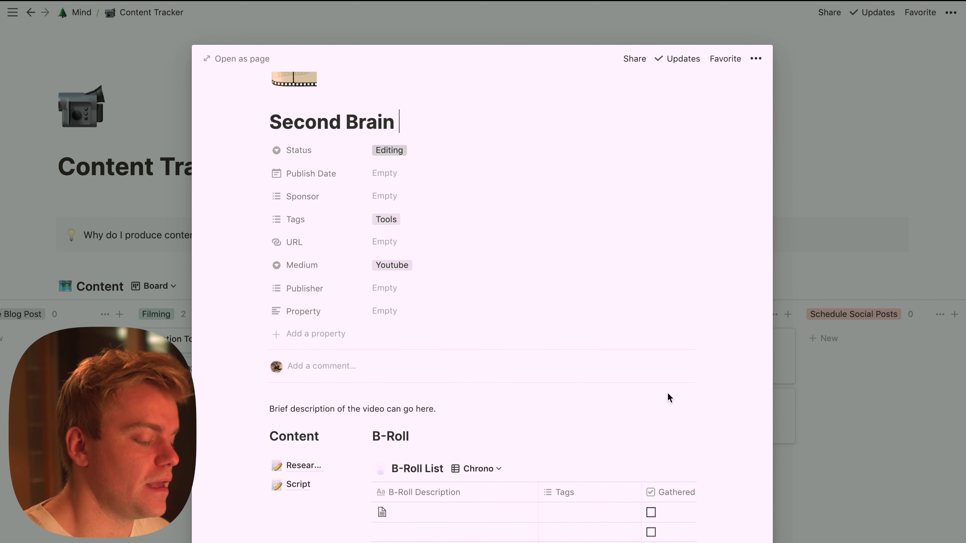
scroll(449, 402, "down", 4)
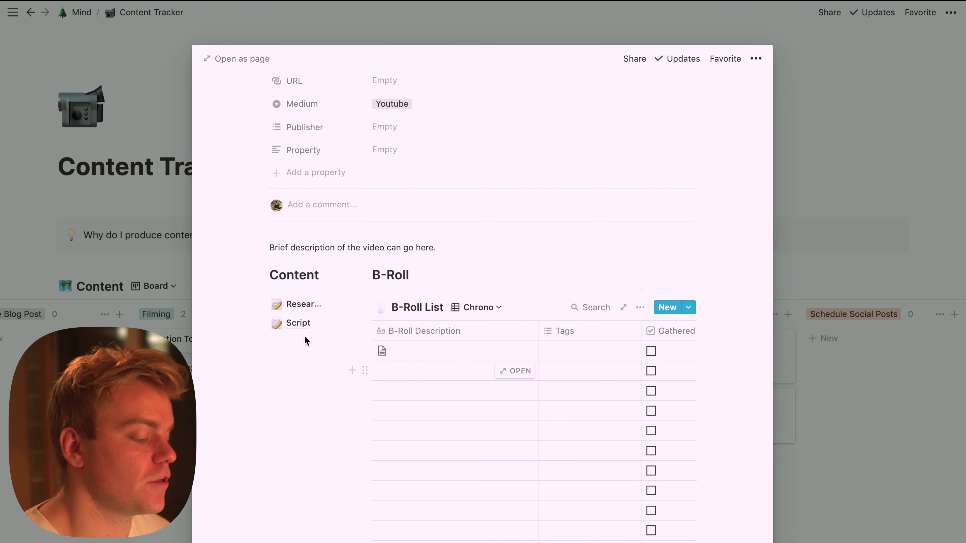
left_click(297, 323)
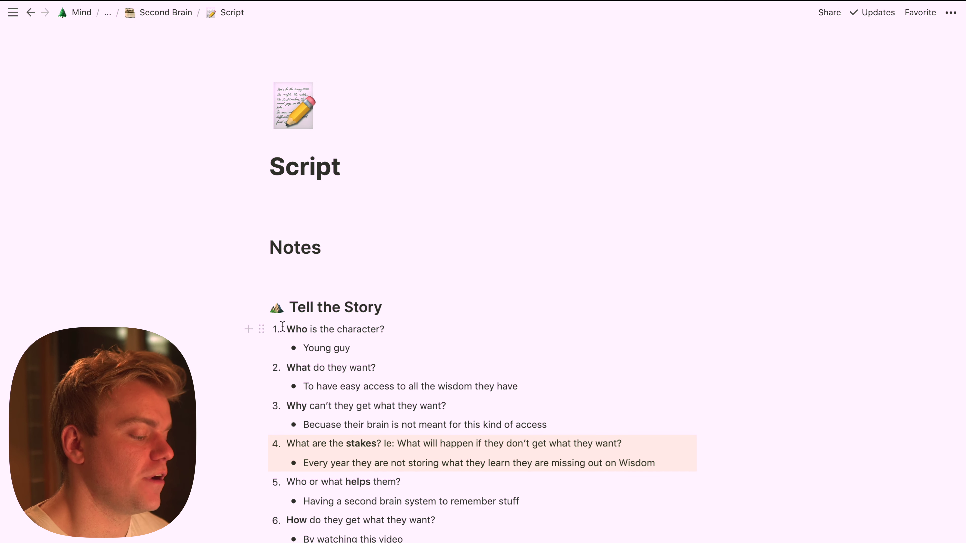
Review the Tell the Story questions on the Script page, focusing on the stakes and how the character is transformed.
scroll(222, 352, "down", 2)
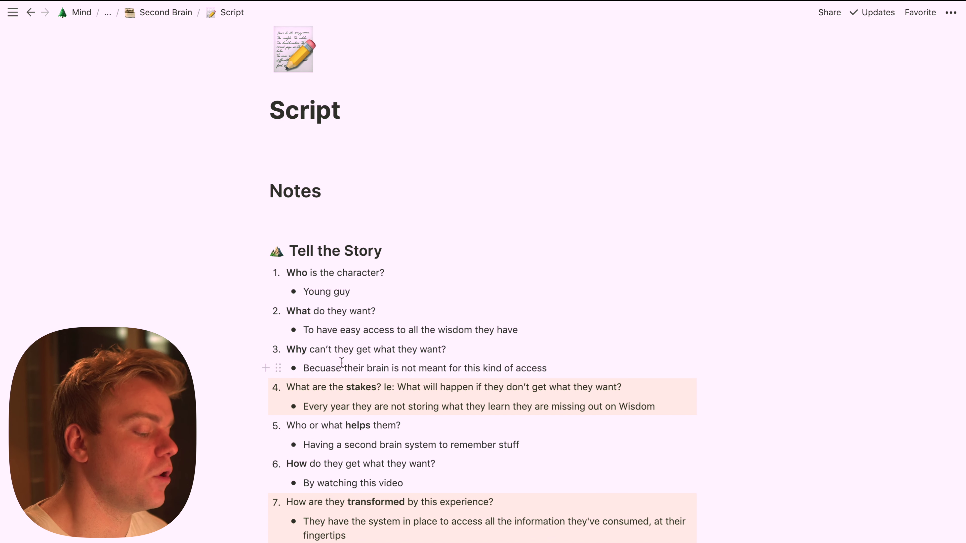
triple_click(327, 405)
left_click(320, 512)
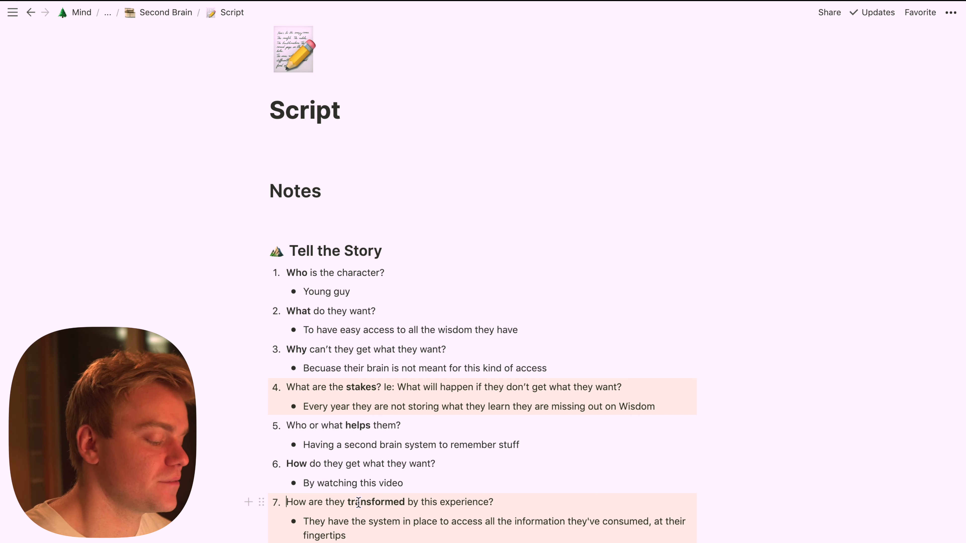
Skim the script from Story Structures through the Video sections and return to the Hook text.
scroll(359, 503, "down", 10)
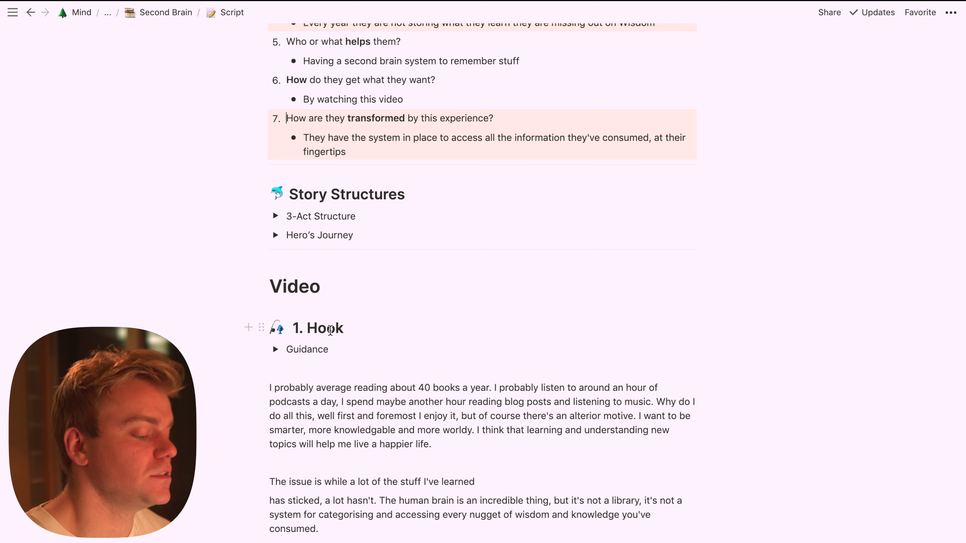
scroll(330, 330, "down", 2)
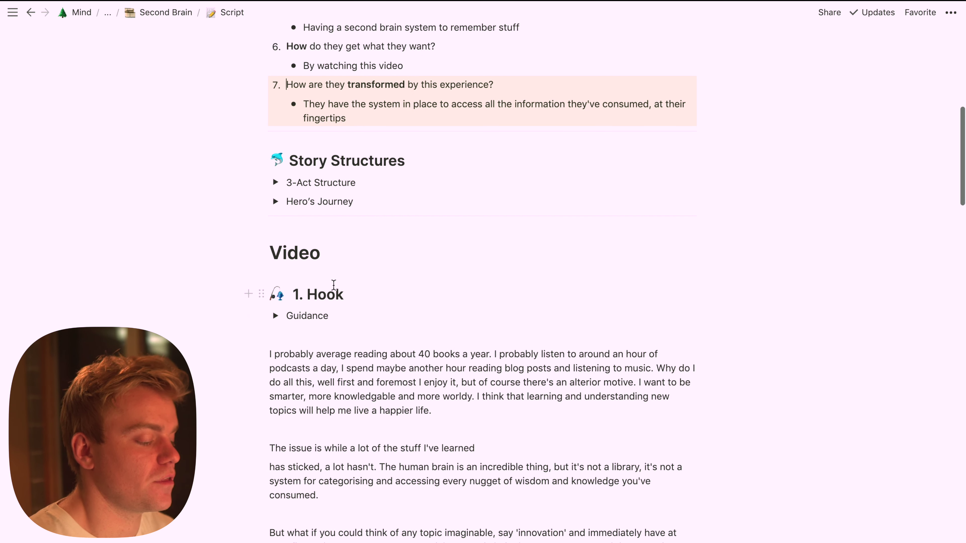
scroll(331, 293, "down", 15)
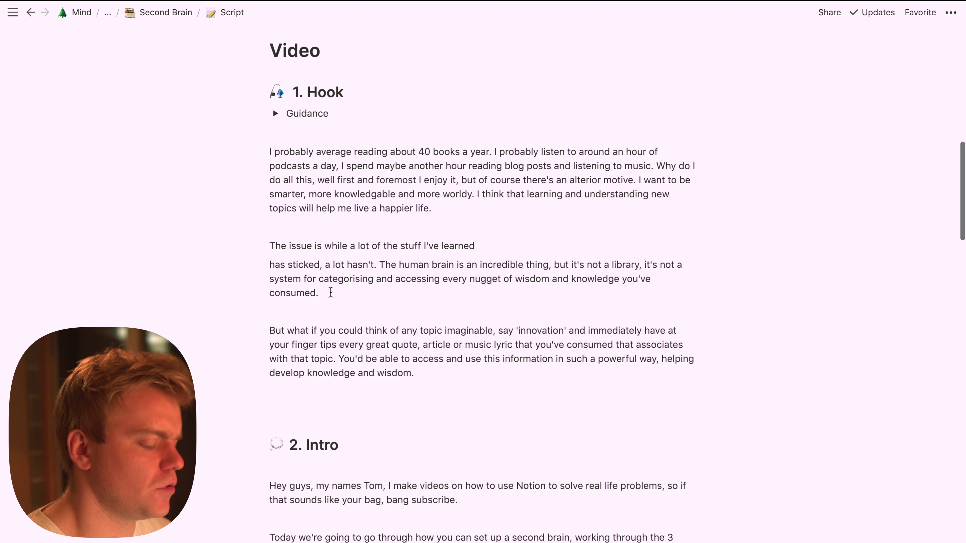
scroll(331, 292, "down", 20)
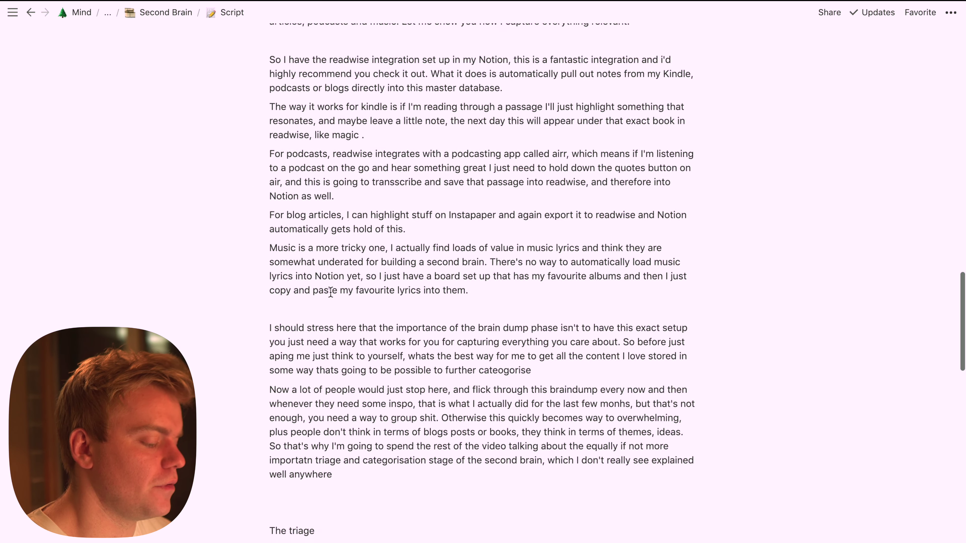
scroll(331, 292, "up", 20)
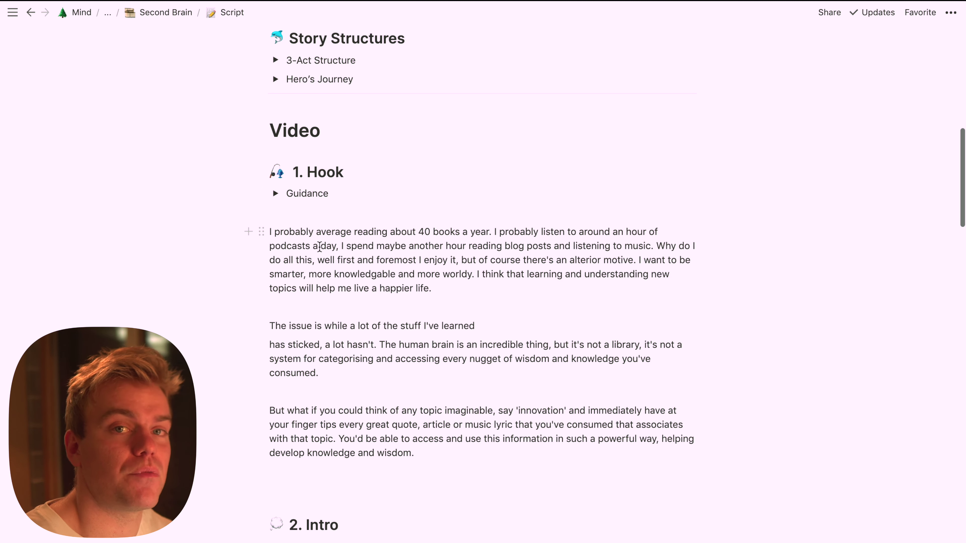
Review the script's Intro and Value sections down to the custom playlist / video heading.
scroll(319, 246, "down", 5)
scroll(320, 247, "down", 3)
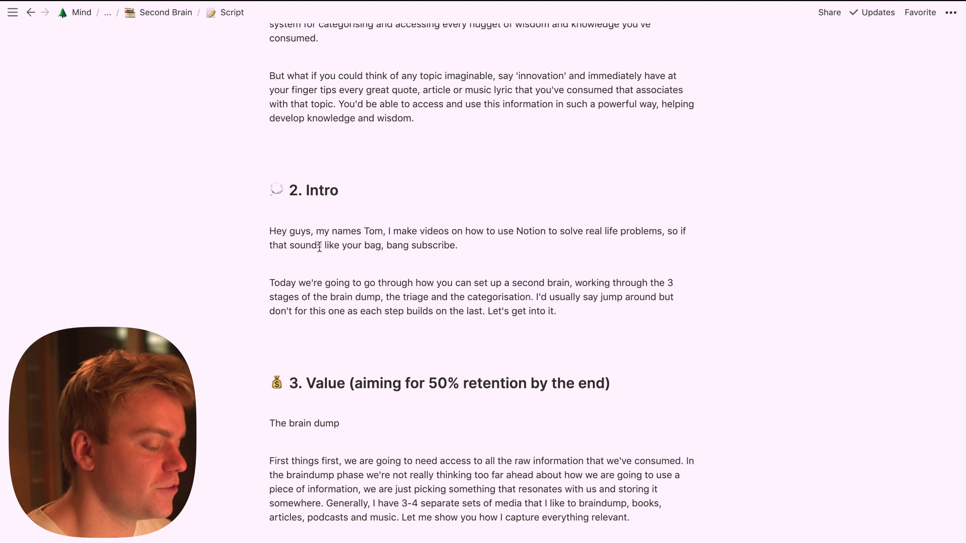
scroll(319, 246, "down", 4)
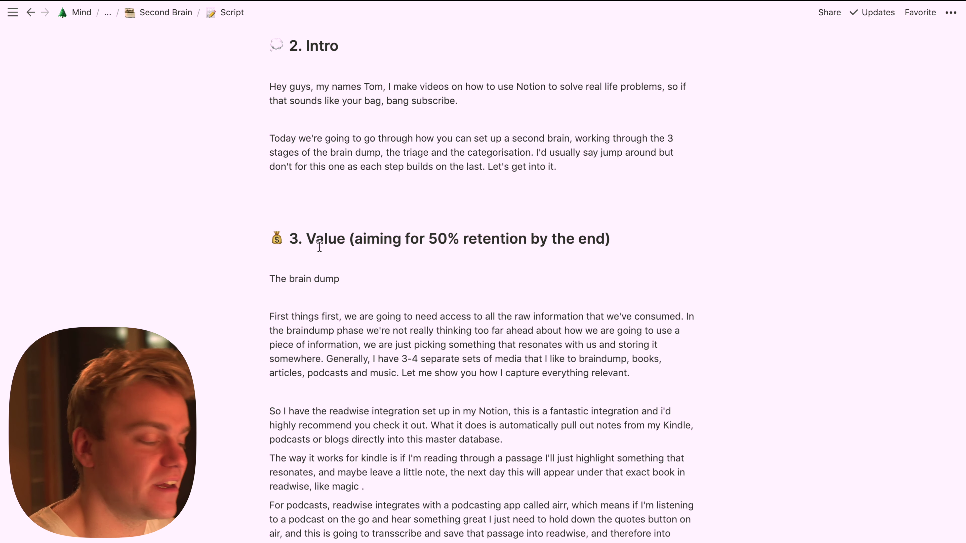
scroll(320, 247, "down", 20)
scroll(308, 453, "down", 8)
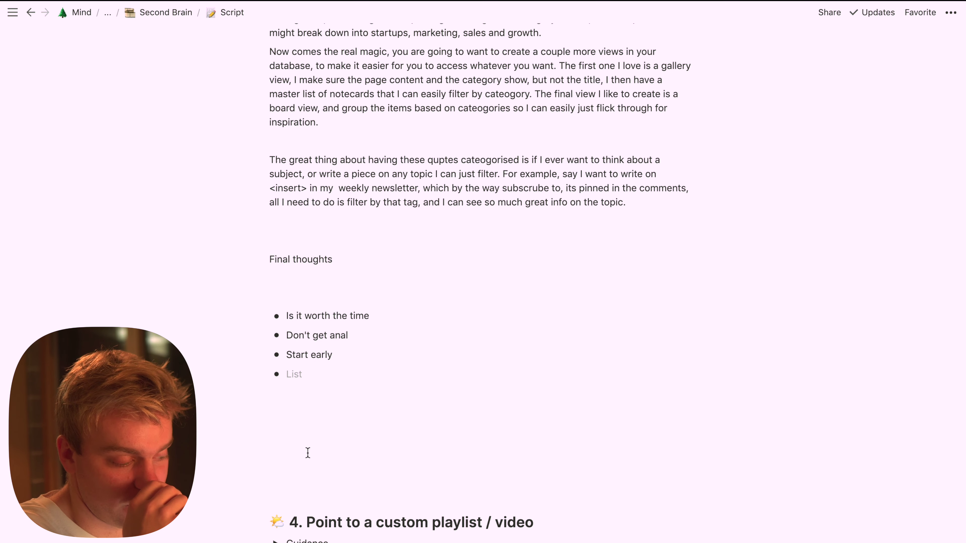
scroll(307, 453, "down", 1)
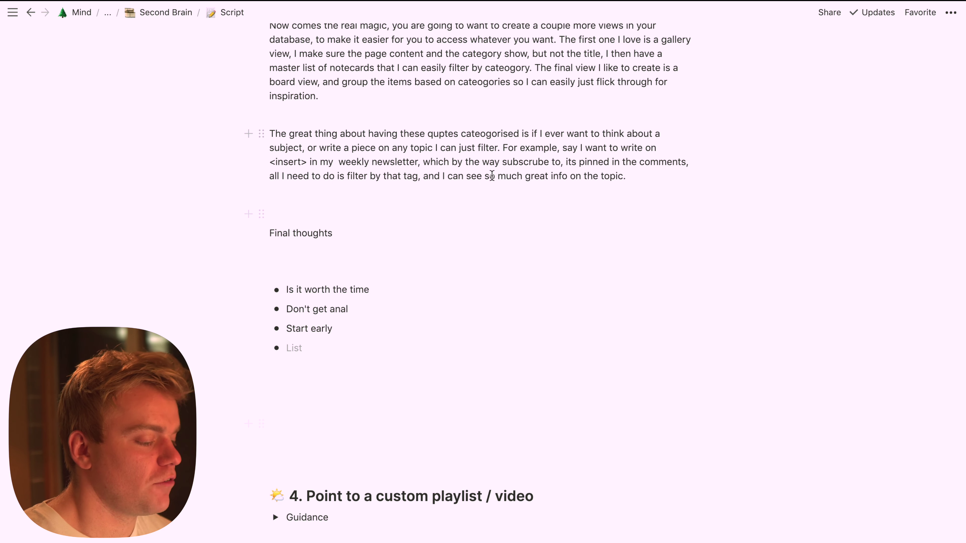
Examine the bullet points under Final thoughts, including Is it worth the time and Start early.
scroll(492, 175, "up", 5)
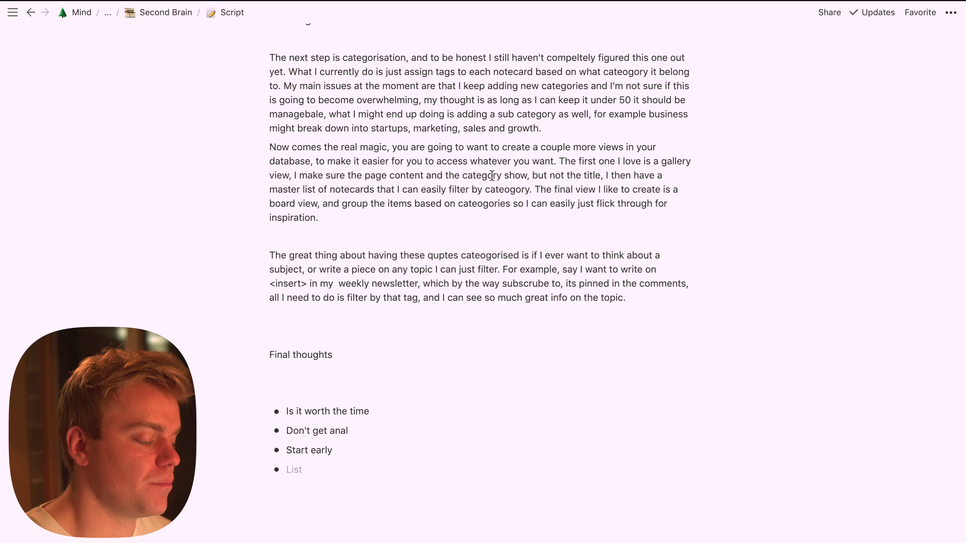
left_click_drag(358, 510, 259, 396)
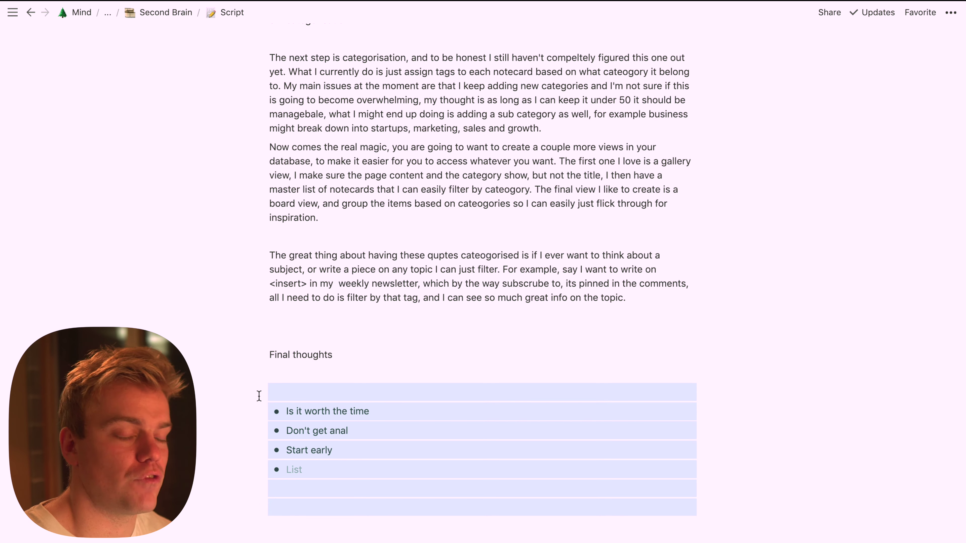
left_click(313, 390)
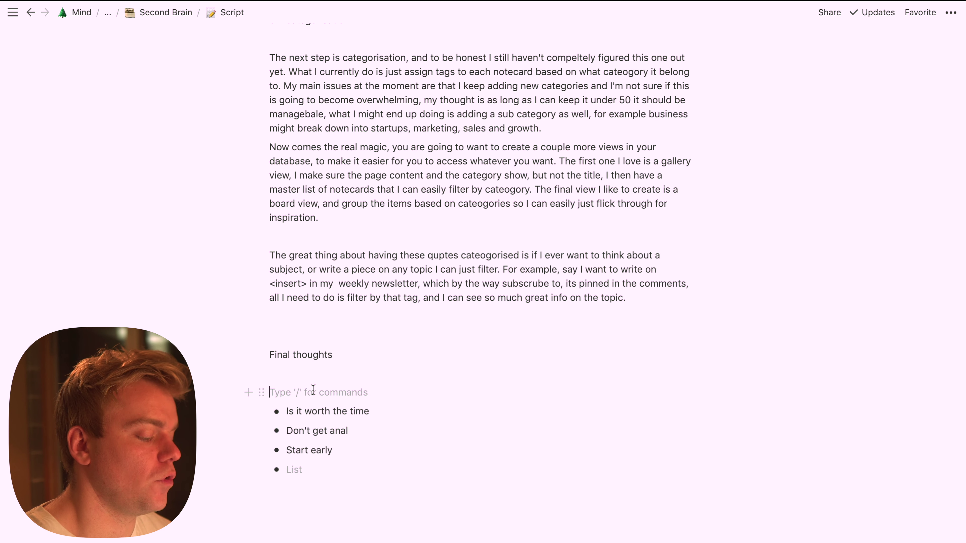
double_click(312, 411)
triple_click(307, 431)
left_click(307, 452)
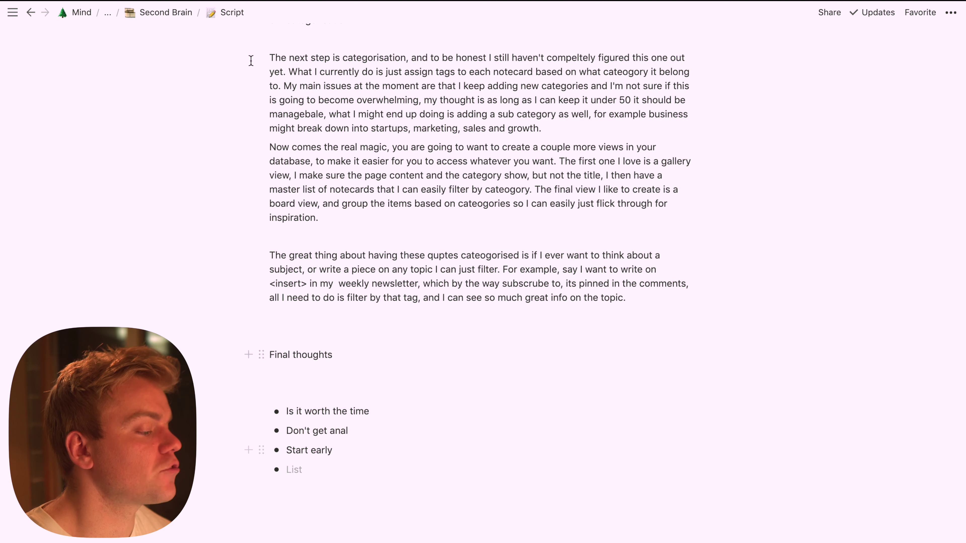
Return through the Second Brain entry to the Content database and show its Calendar - Publish Dates view.
left_click(150, 16)
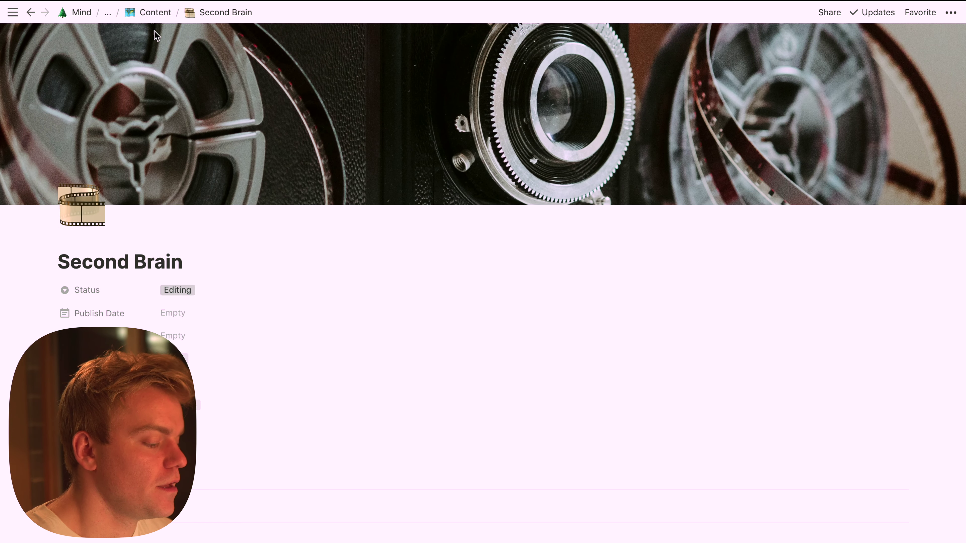
left_click(155, 11)
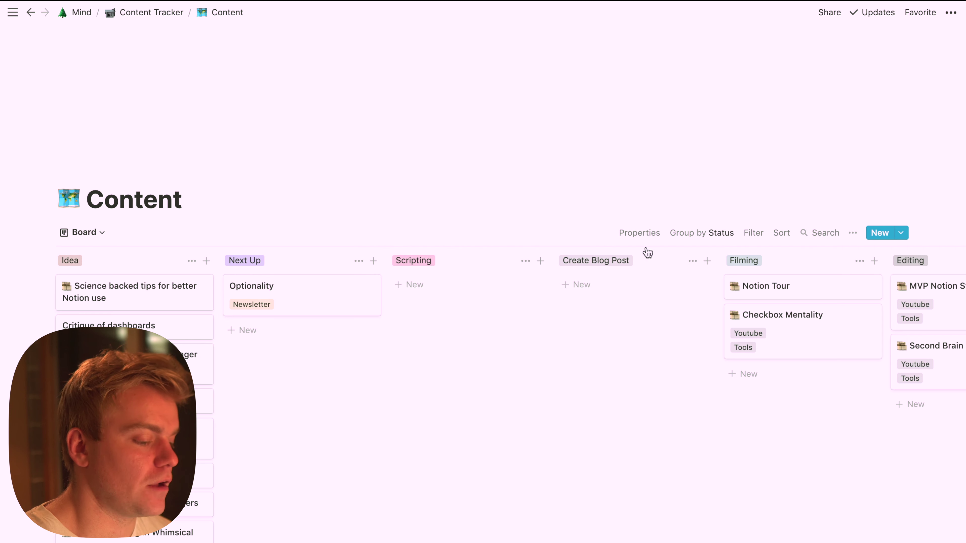
left_click(98, 233)
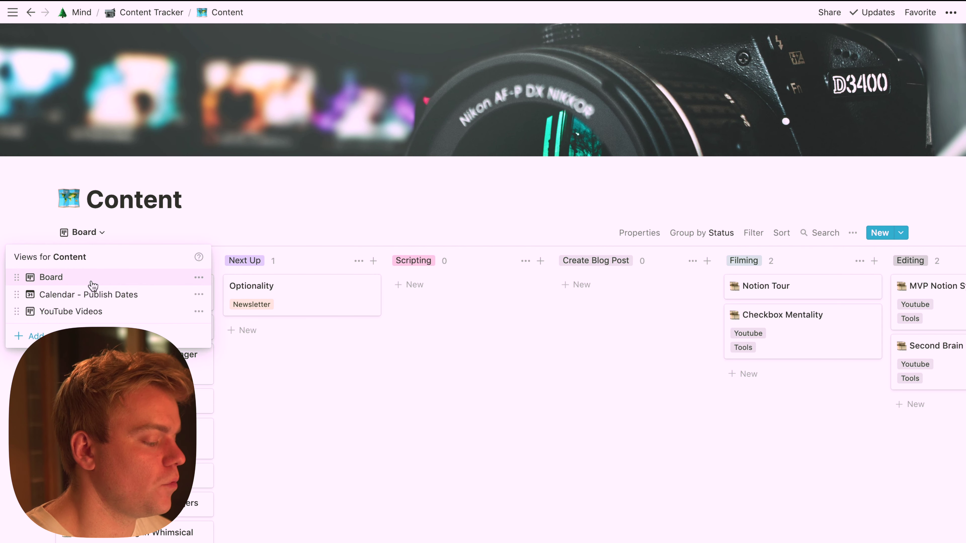
left_click(91, 293)
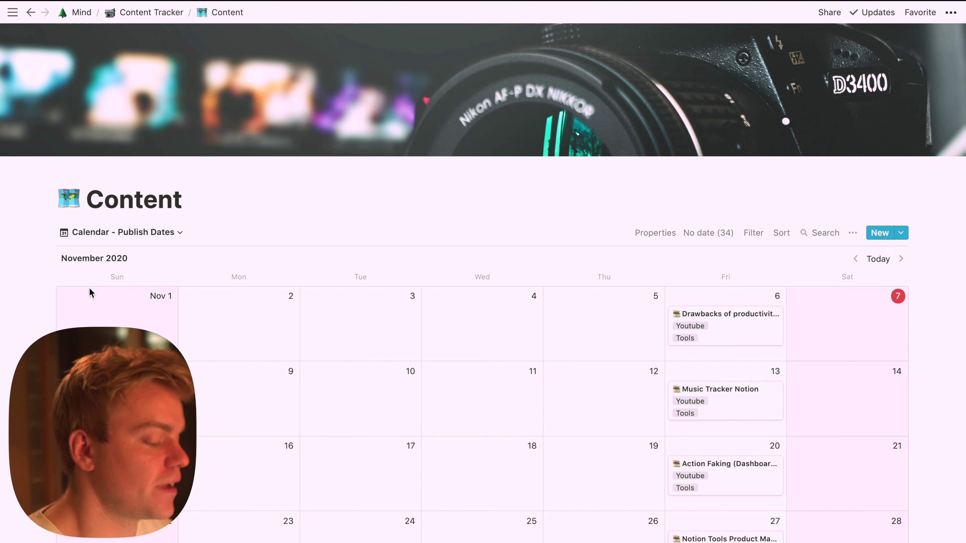
scroll(708, 293, "down", 2)
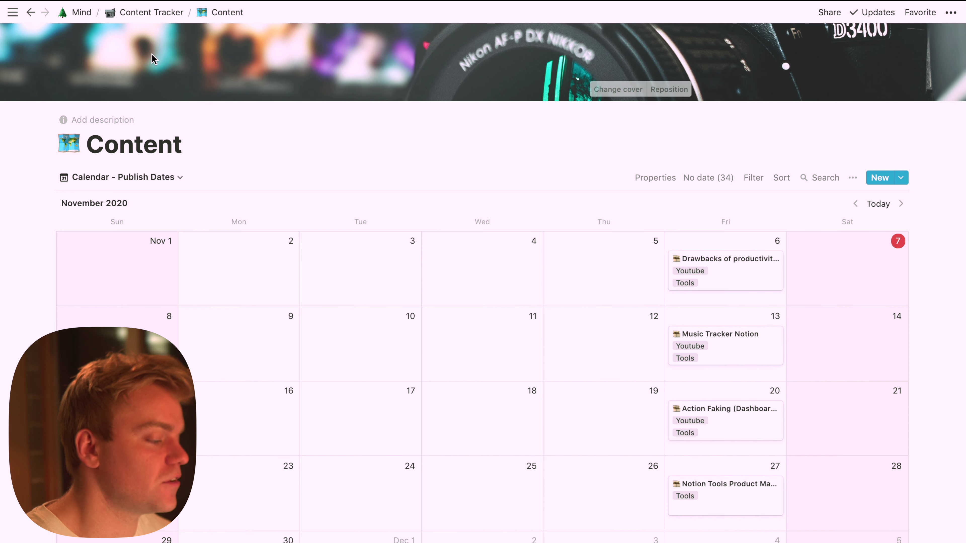
Go back to the Mind page and open the Music page listed under Weekly.
left_click(143, 12)
left_click(82, 12)
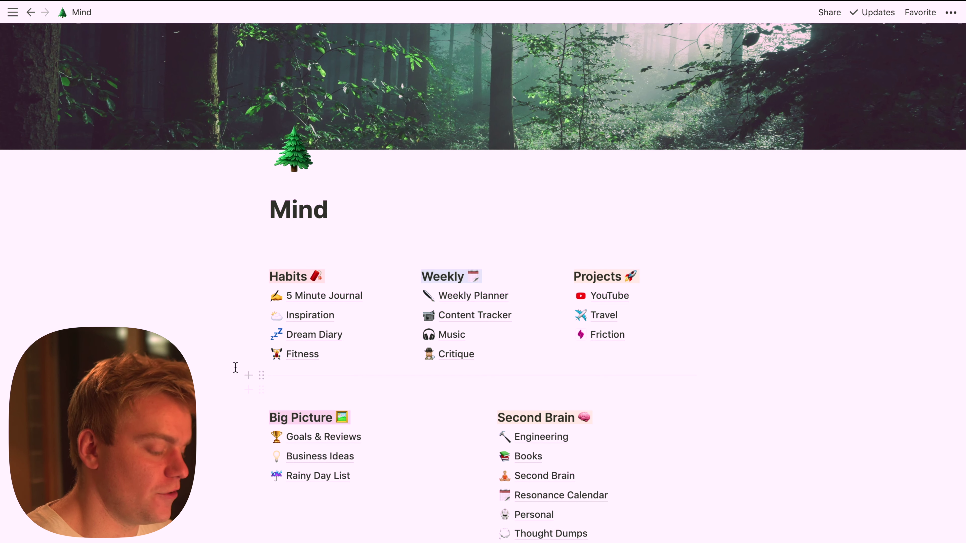
left_click(449, 341)
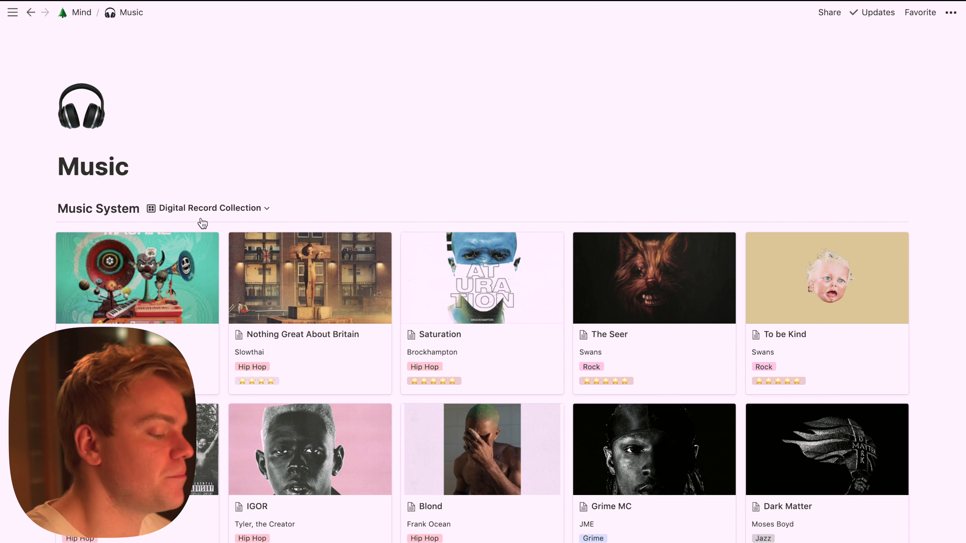
Show the Music System's Music Discovery Pipeline view, and switch back to the Digital Record Collection view.
left_click(190, 208)
left_click(184, 252)
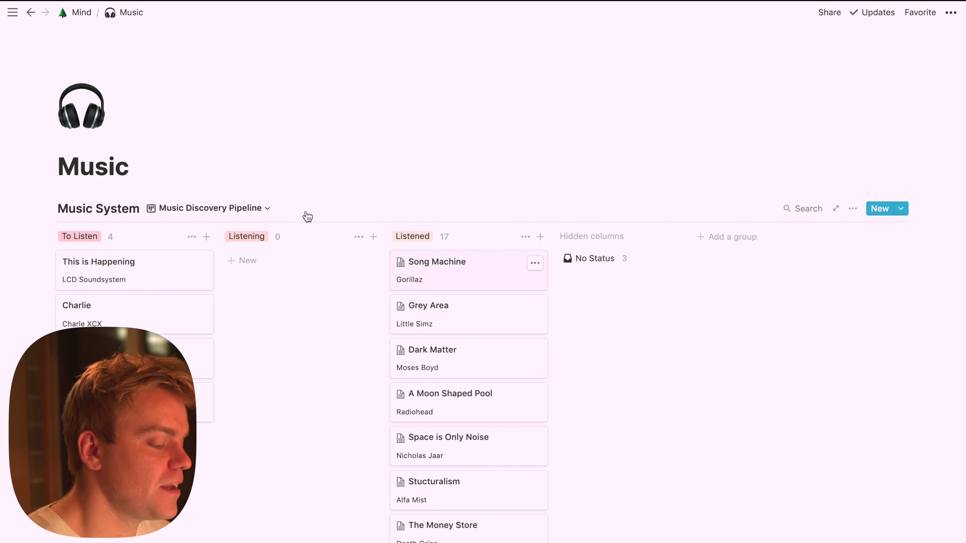
left_click(252, 208)
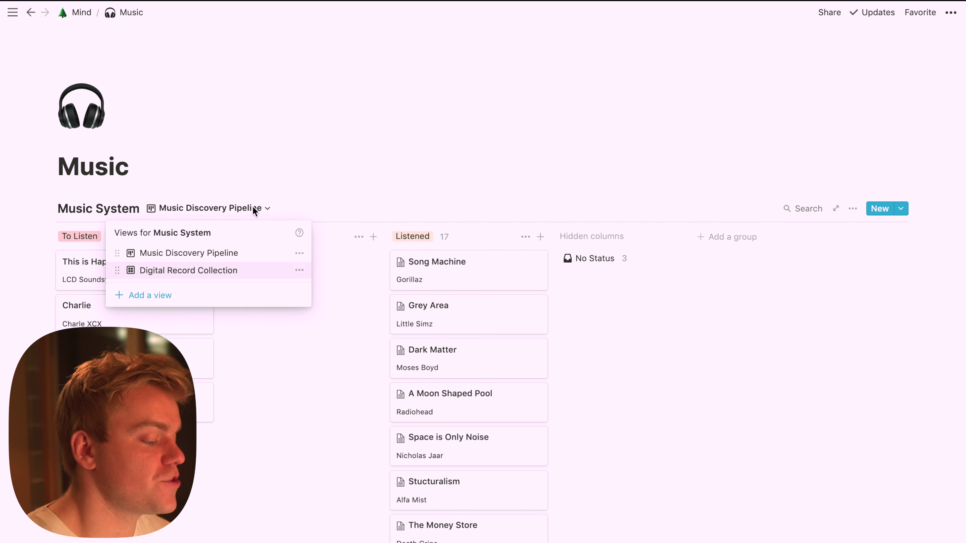
left_click(213, 269)
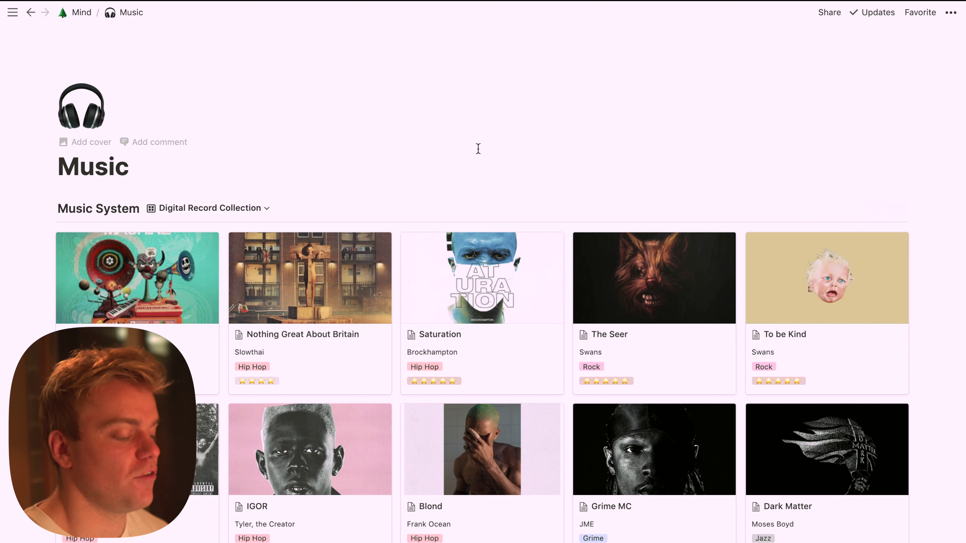
Browse the album covers in the Digital Record Collection and preview the Saturation entry.
scroll(478, 149, "down", 5)
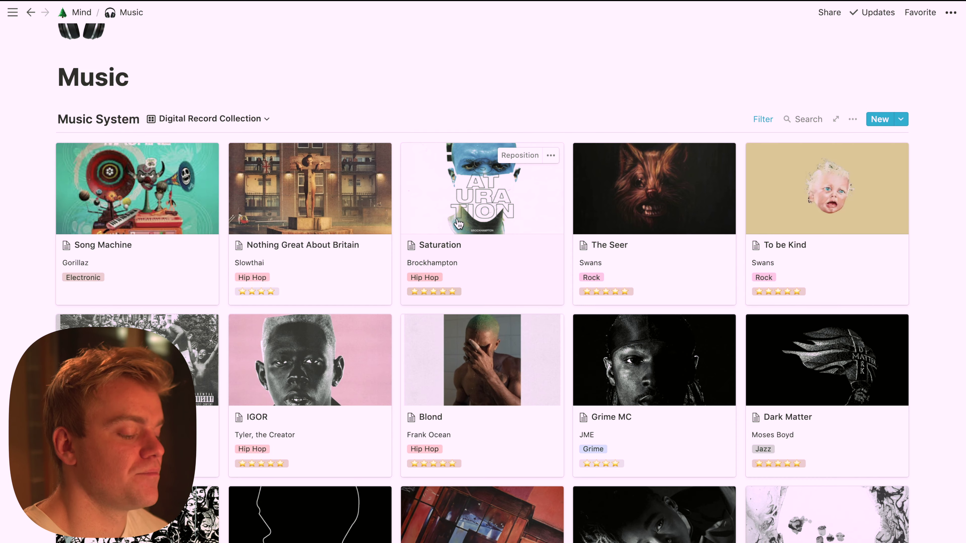
scroll(458, 223, "down", 10)
scroll(458, 223, "up", 5)
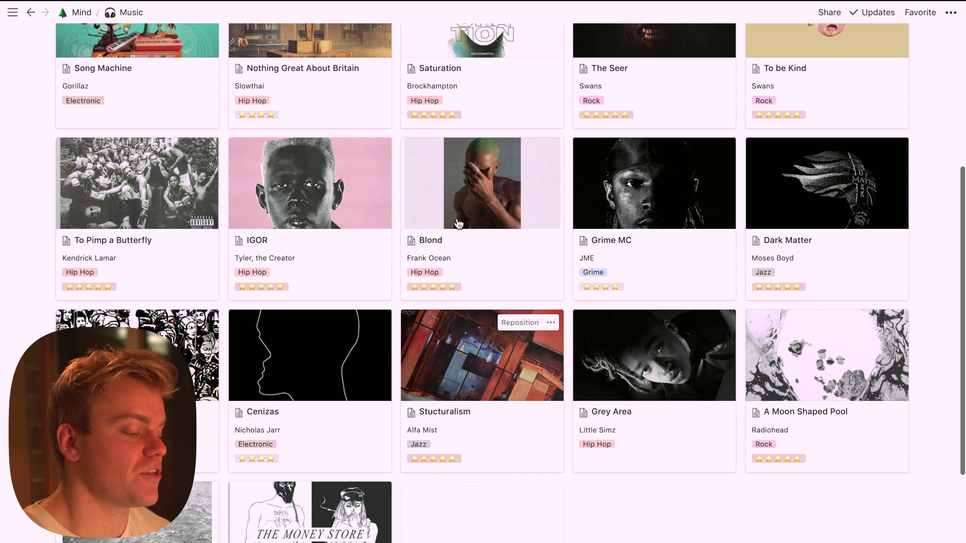
scroll(459, 223, "up", 3)
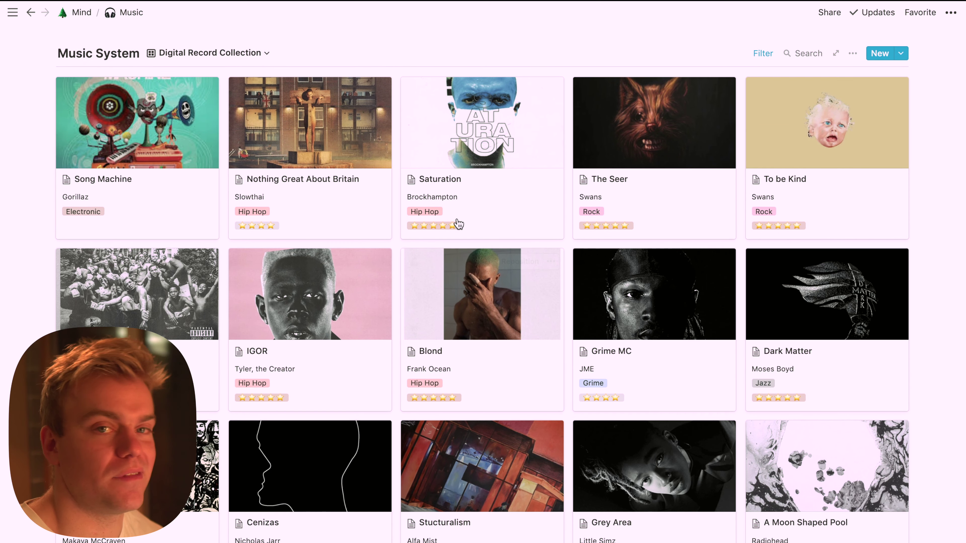
left_click(459, 236)
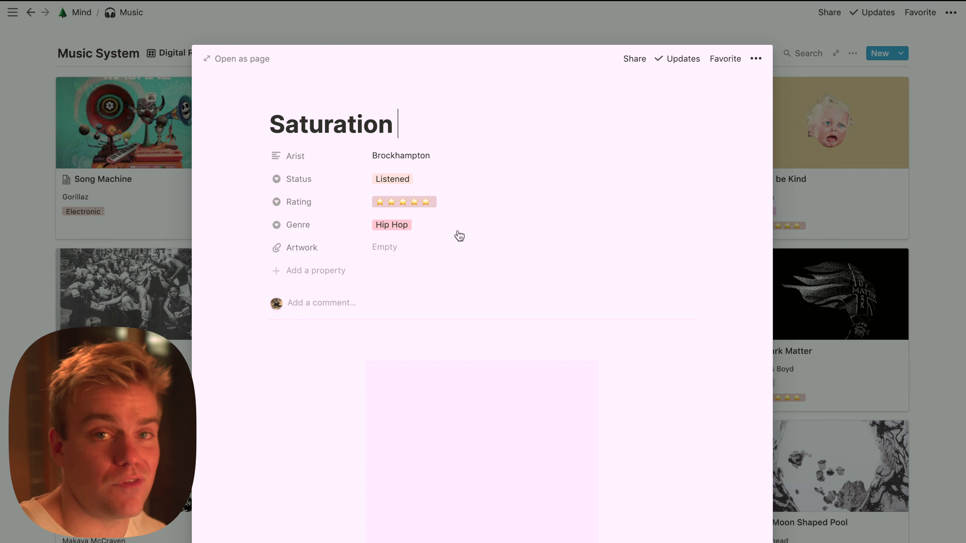
left_click(806, 56)
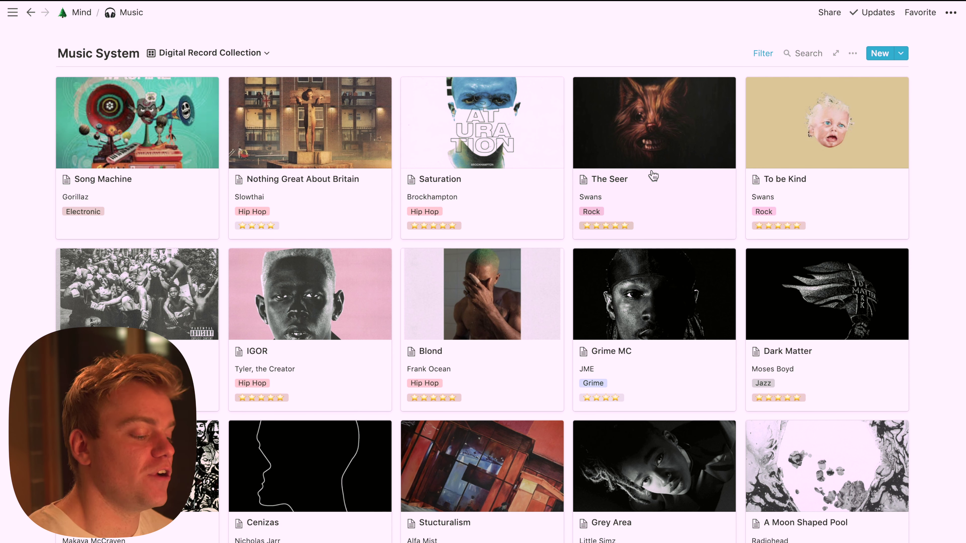
Open the Blond album entry and review its properties, cover artwork and the lyrics saved below.
left_click(504, 291)
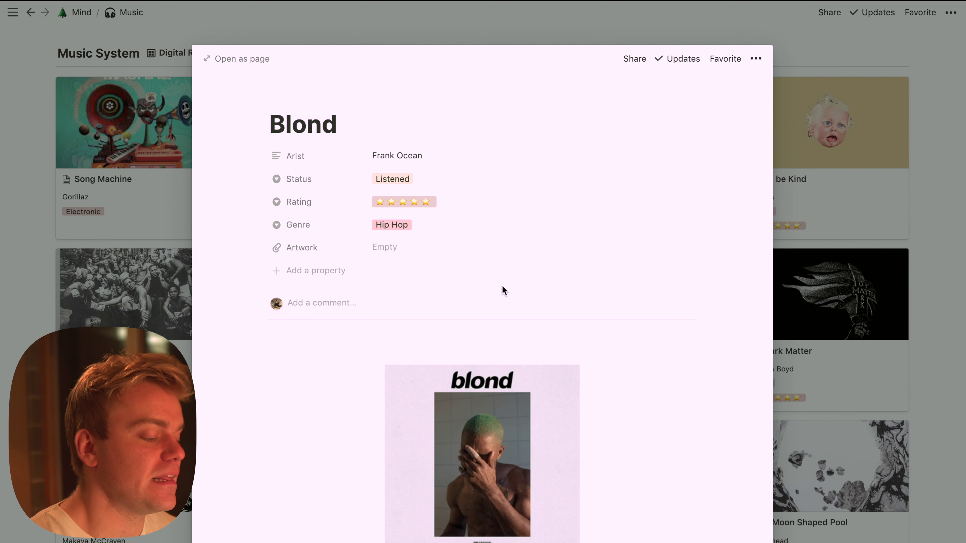
scroll(504, 292, "down", 1)
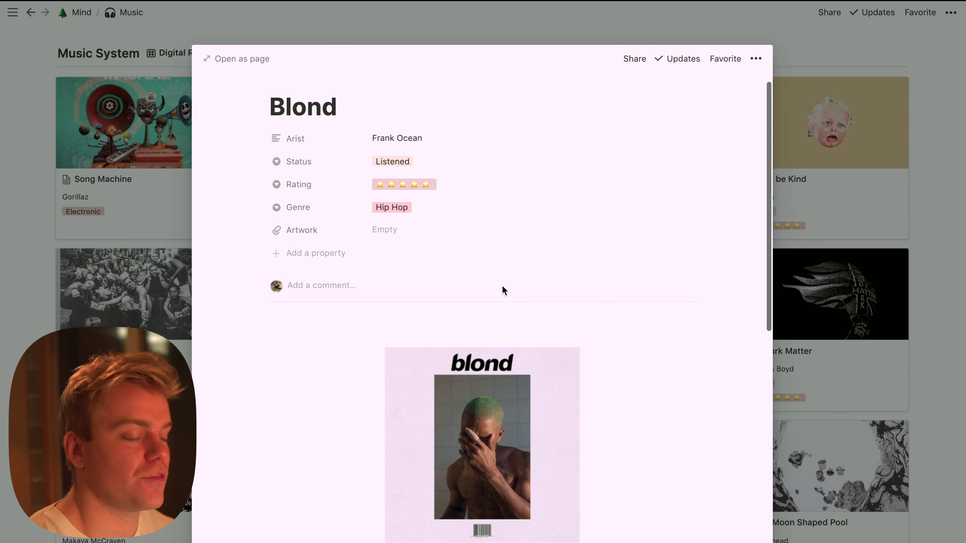
scroll(504, 292, "down", 5)
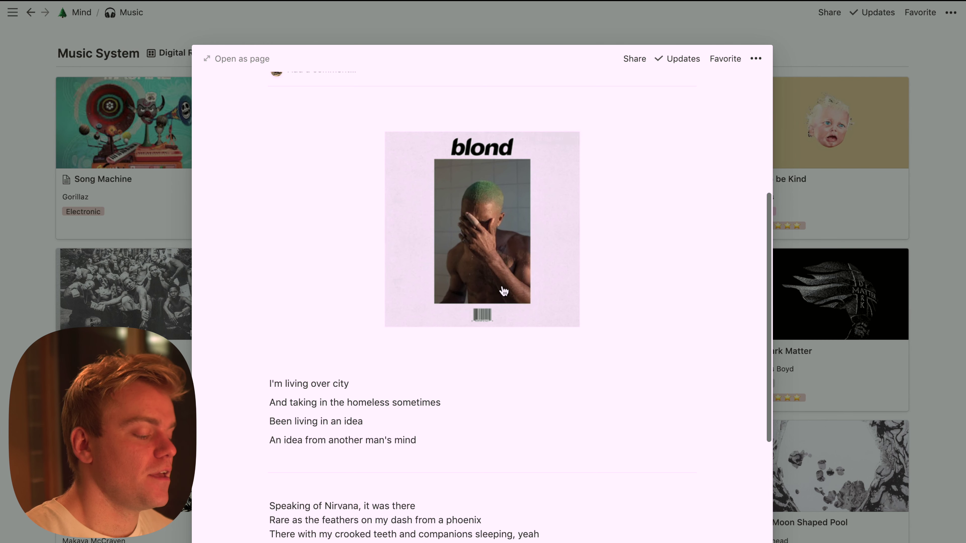
scroll(504, 292, "up", 6)
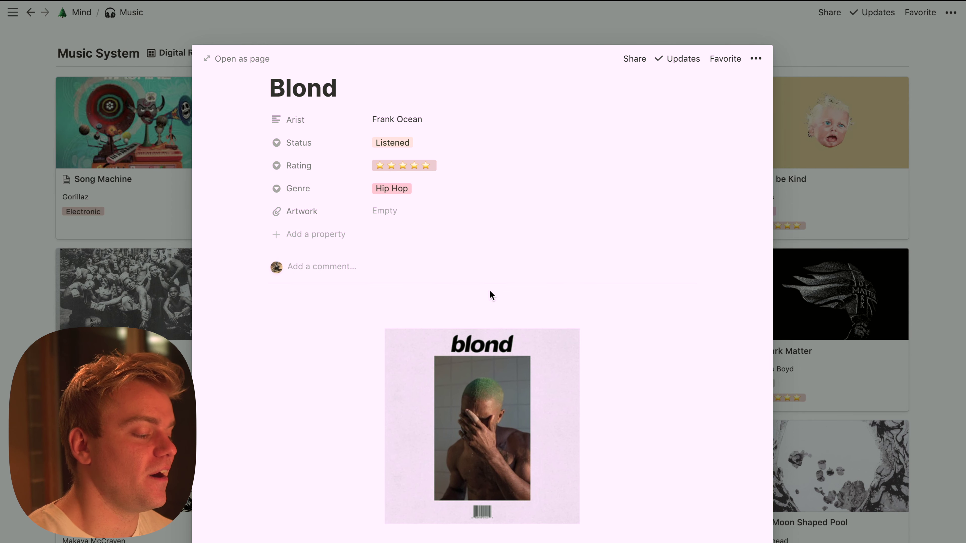
scroll(490, 295, "up", 1)
scroll(351, 355, "down", 6)
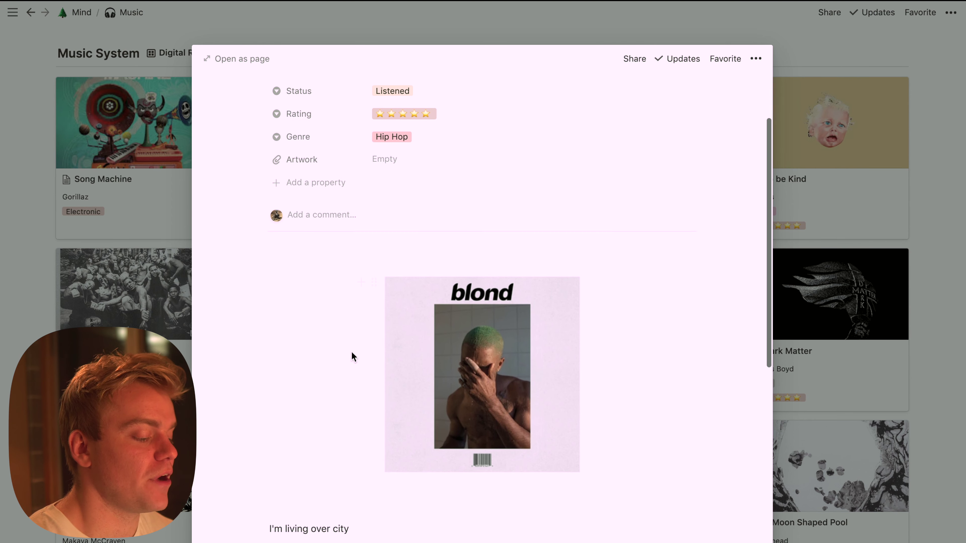
scroll(352, 357, "down", 4)
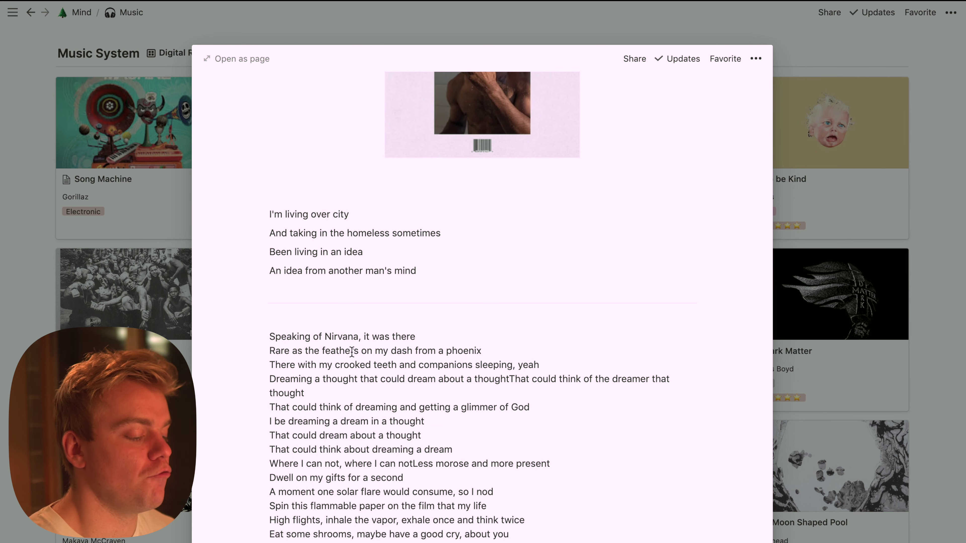
scroll(352, 352, "down", 2)
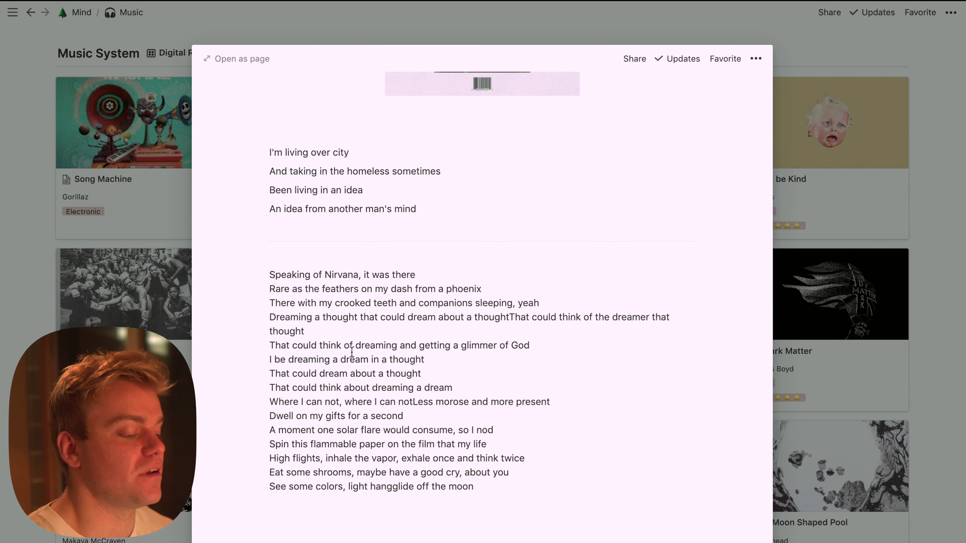
Highlight the lyrics passage beginning "Speaking of Nirvana" and close the Blond entry.
left_click_drag(513, 489, 272, 269)
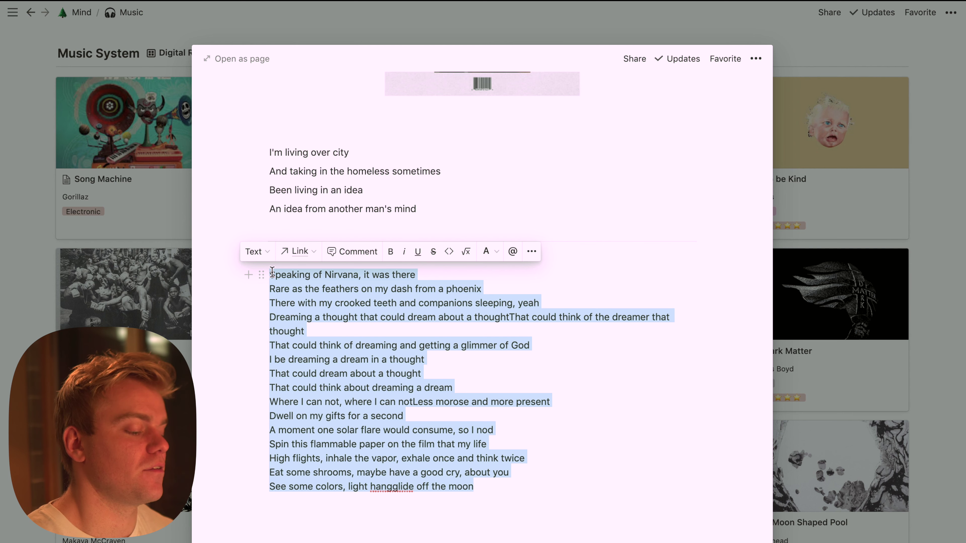
left_click(524, 203)
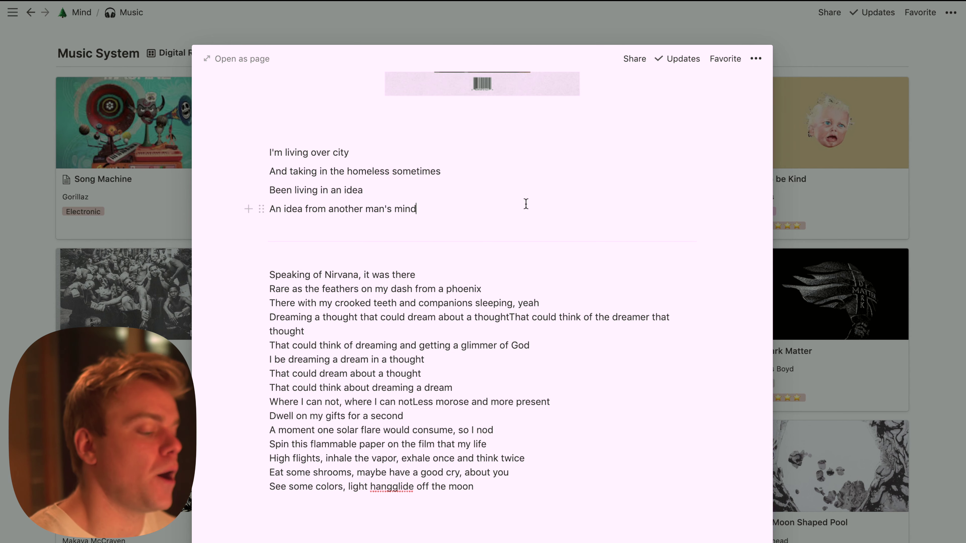
left_click(920, 181)
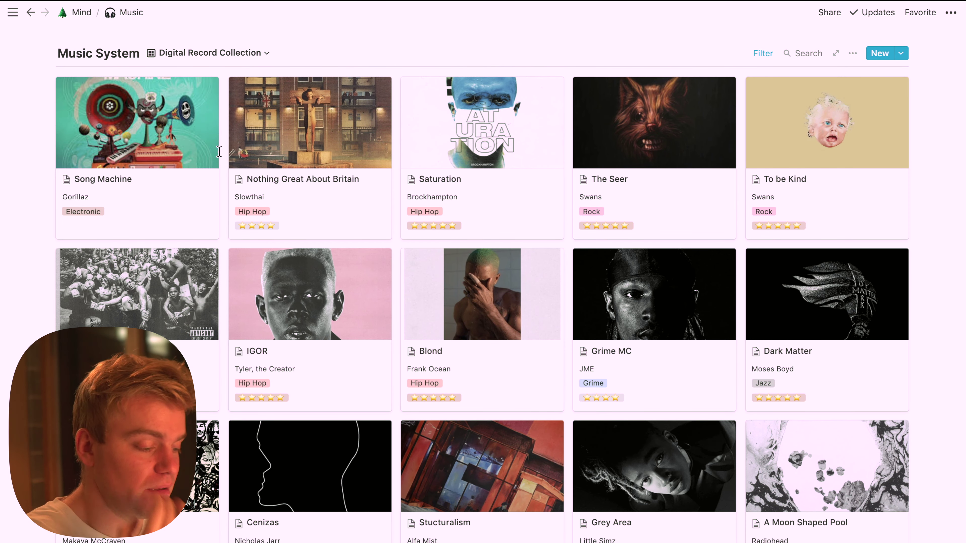
Go from Music through the Mind page to the Critique database and open its Critique template for editing.
left_click(76, 15)
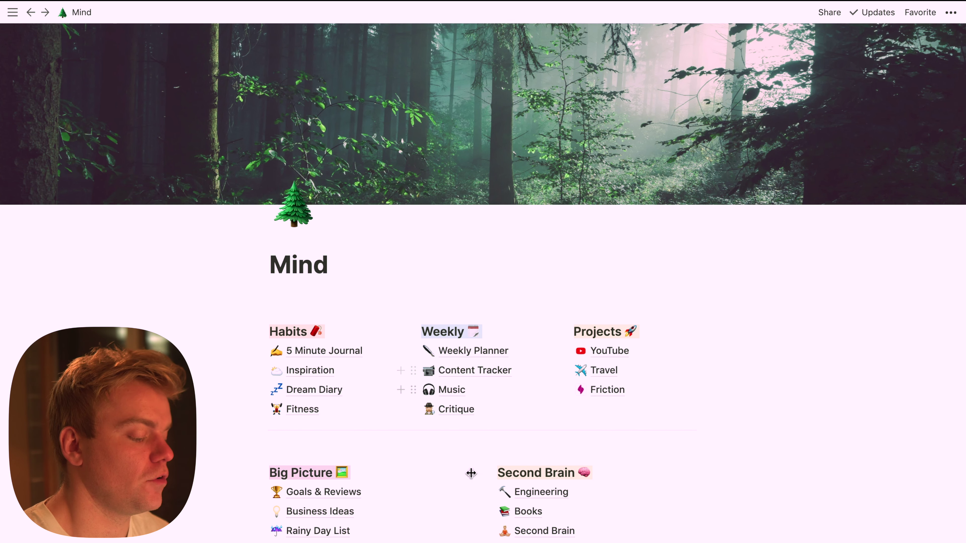
left_click(467, 418)
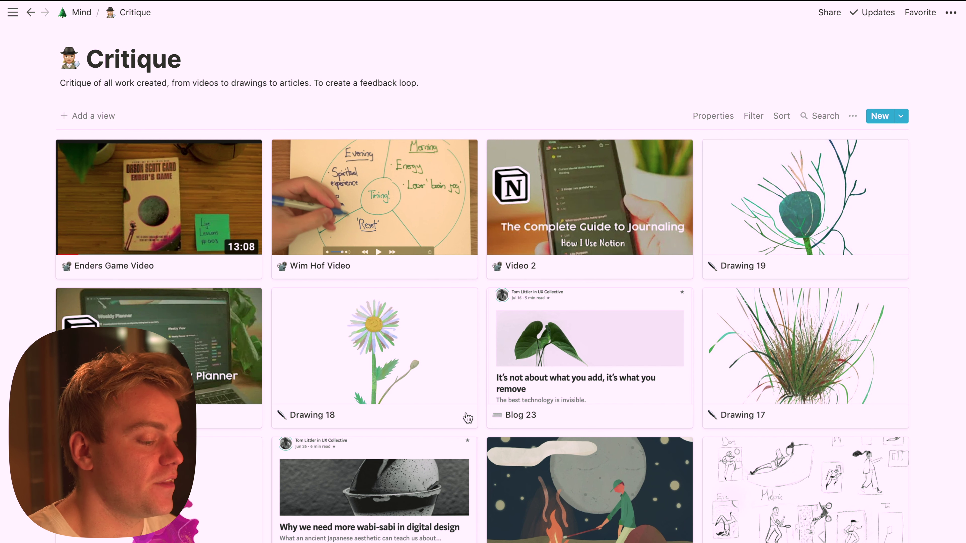
left_click(854, 116)
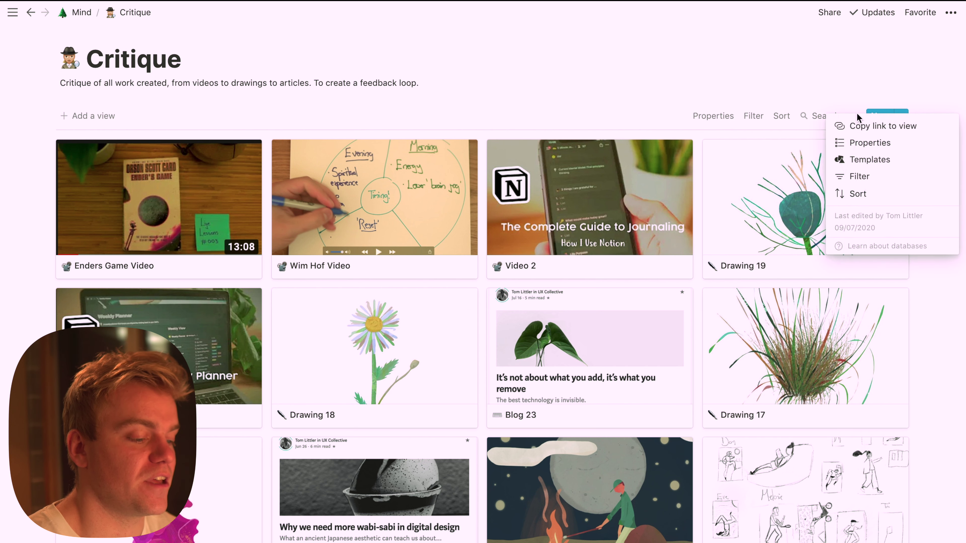
left_click(868, 159)
left_click(946, 161)
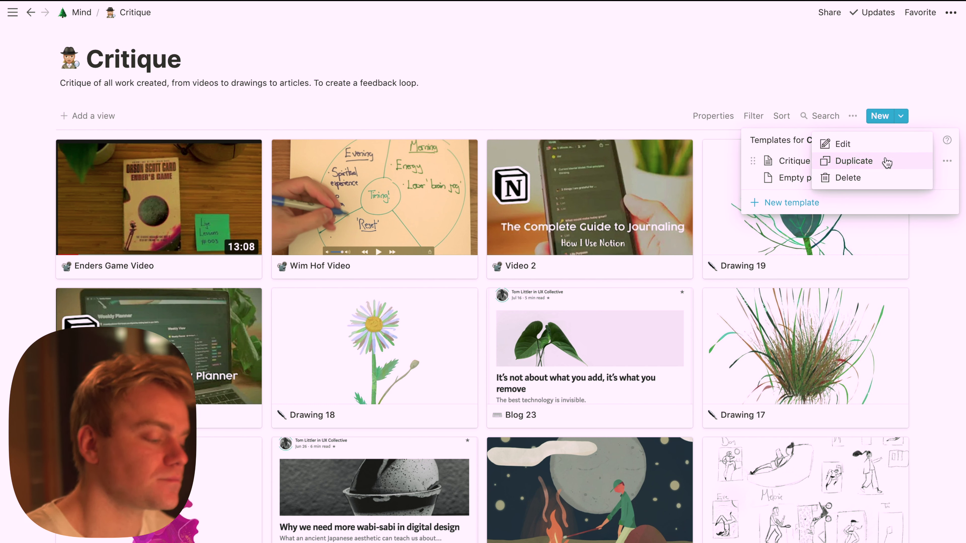
left_click(885, 148)
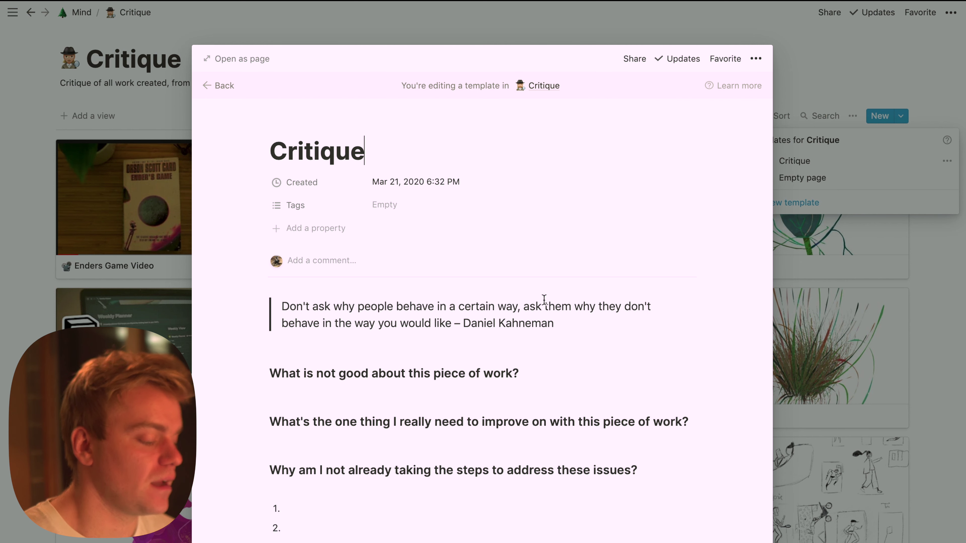
Review the template's questions down to "How will I know if I've succeeded?" and close the template and its list.
scroll(451, 362, "down", 2)
scroll(414, 392, "down", 4)
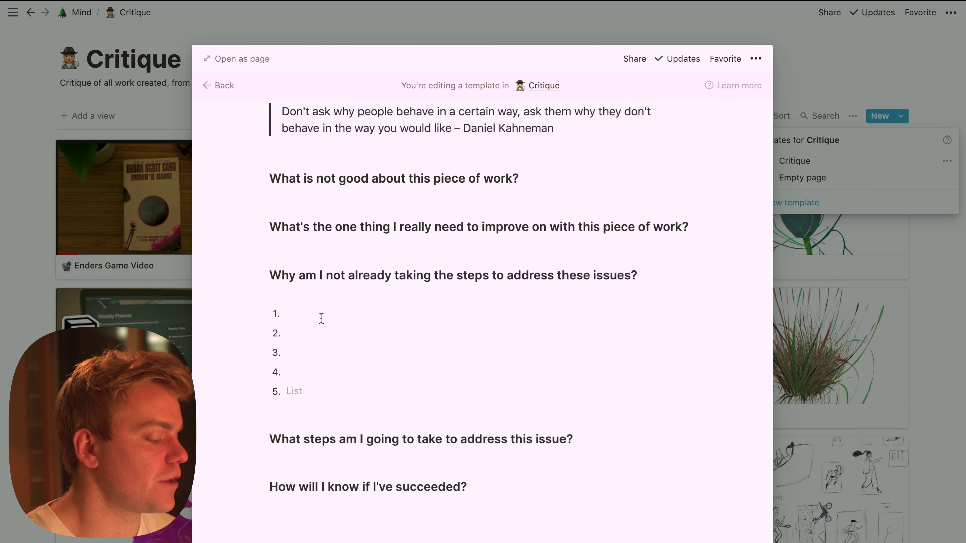
left_click(80, 230)
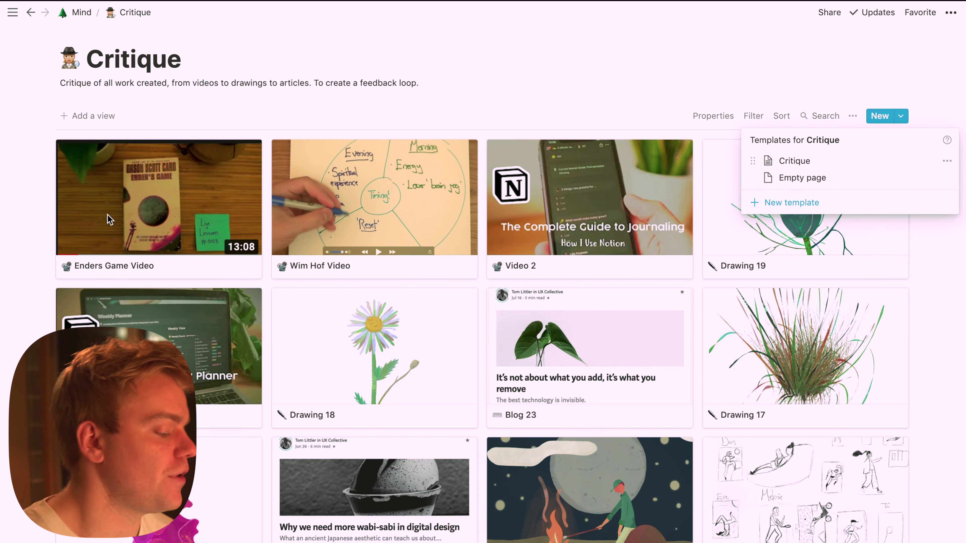
left_click(157, 215)
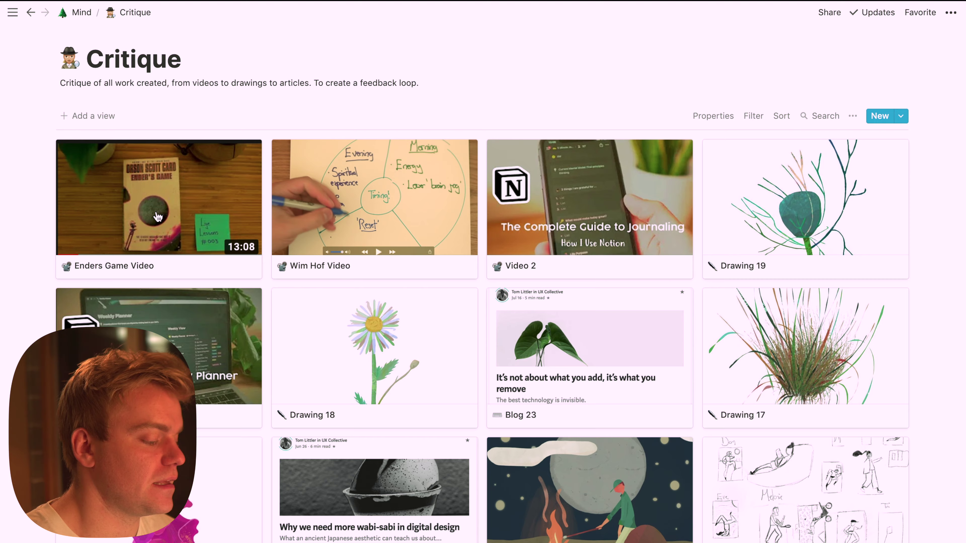
Open the Enders Game Video critique and read down to the answers under "What is not good about this piece of work?".
left_click(158, 217)
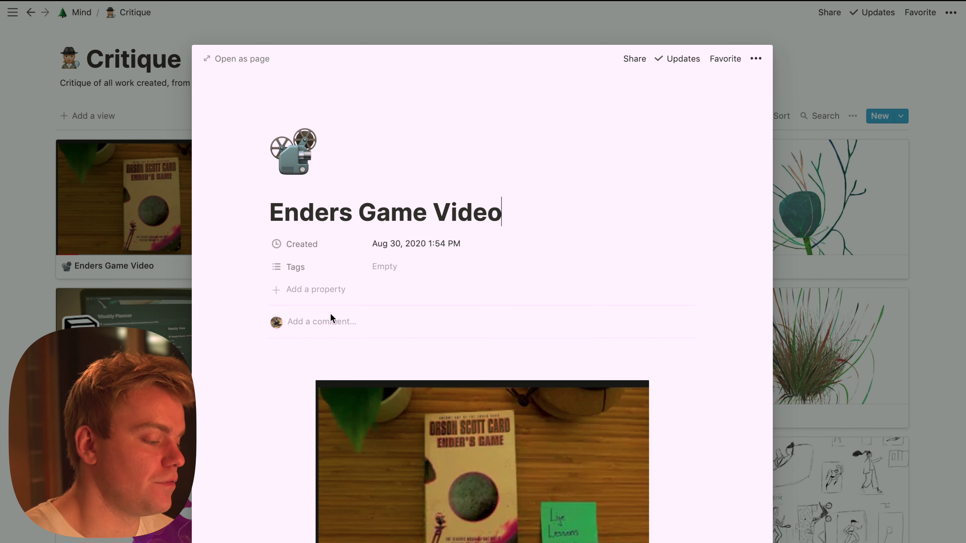
scroll(330, 316, "down", 3)
scroll(331, 319, "down", 1)
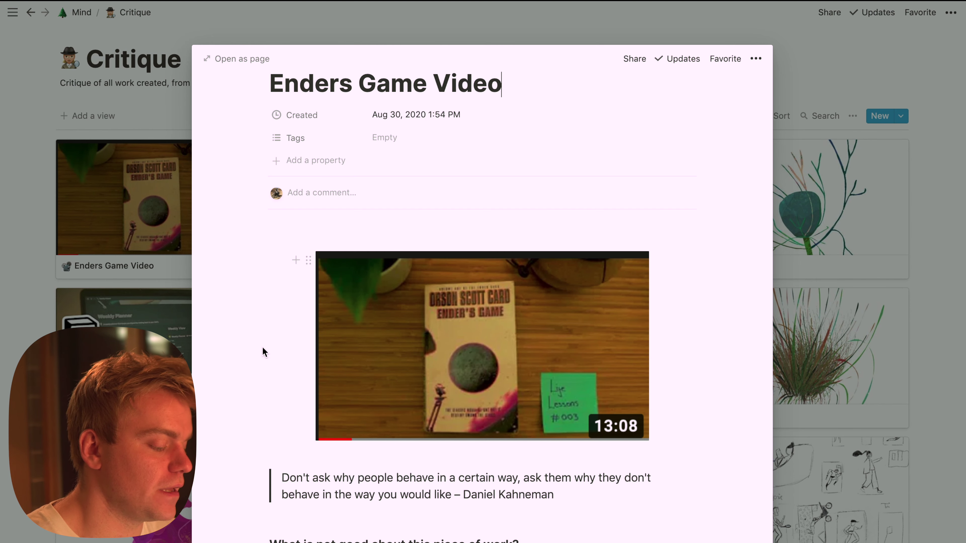
scroll(262, 347, "down", 2)
scroll(262, 347, "down", 6)
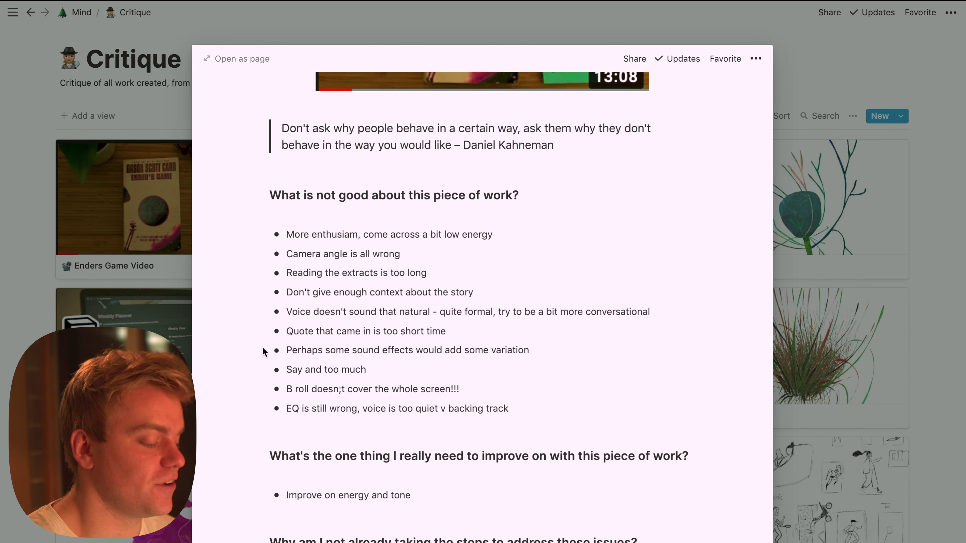
Highlight the bullets on what is not good about the video, and review the one thing to improve and the reasons listed below.
left_click_drag(534, 406, 305, 226)
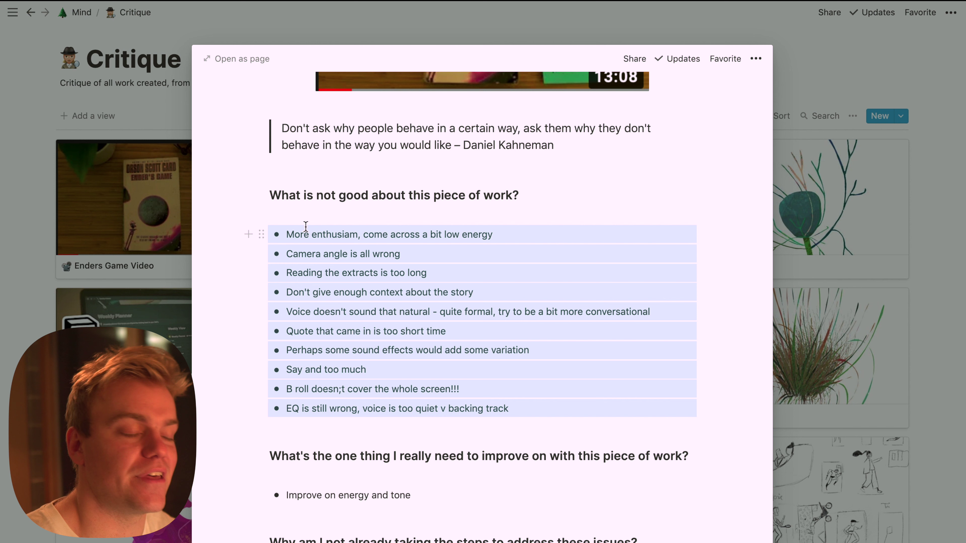
left_click(504, 242)
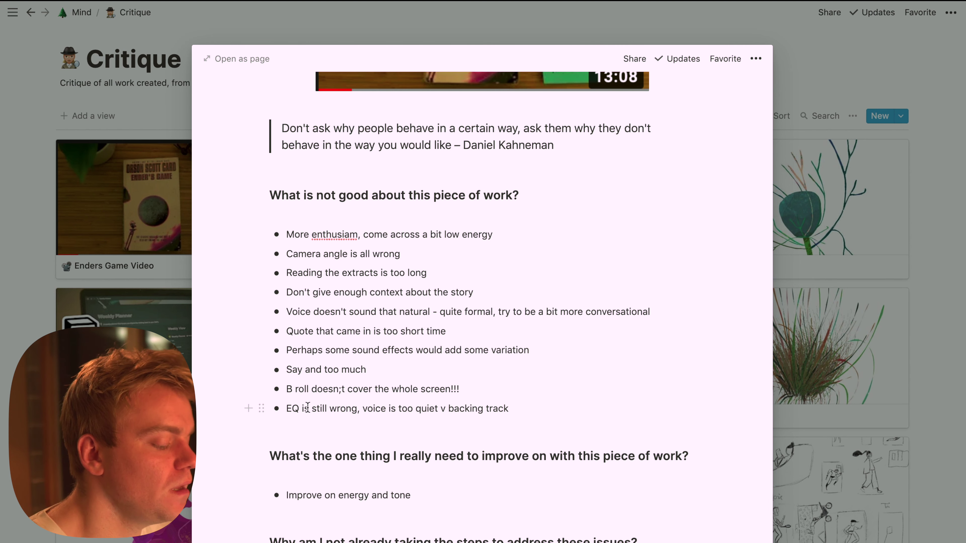
scroll(308, 407, "down", 1)
scroll(308, 407, "down", 2)
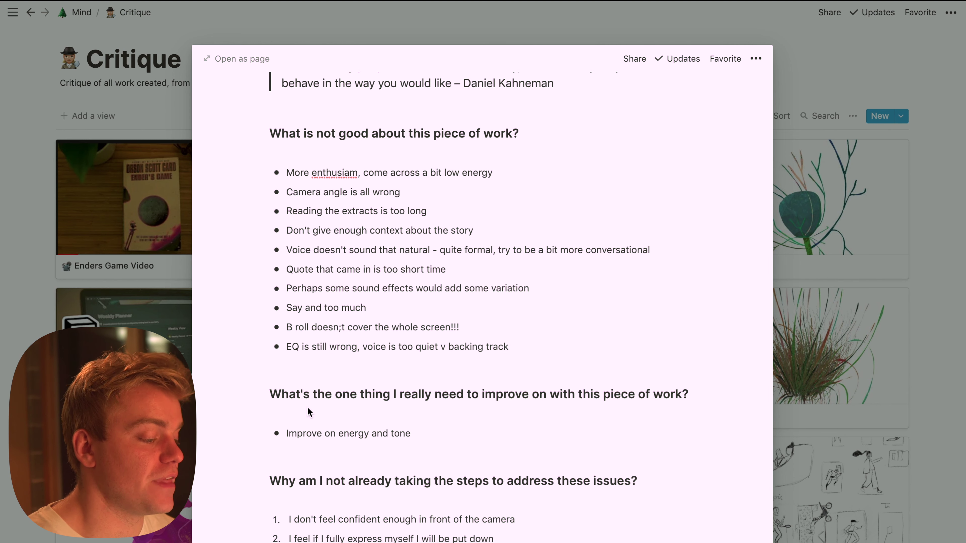
scroll(307, 407, "up", 1)
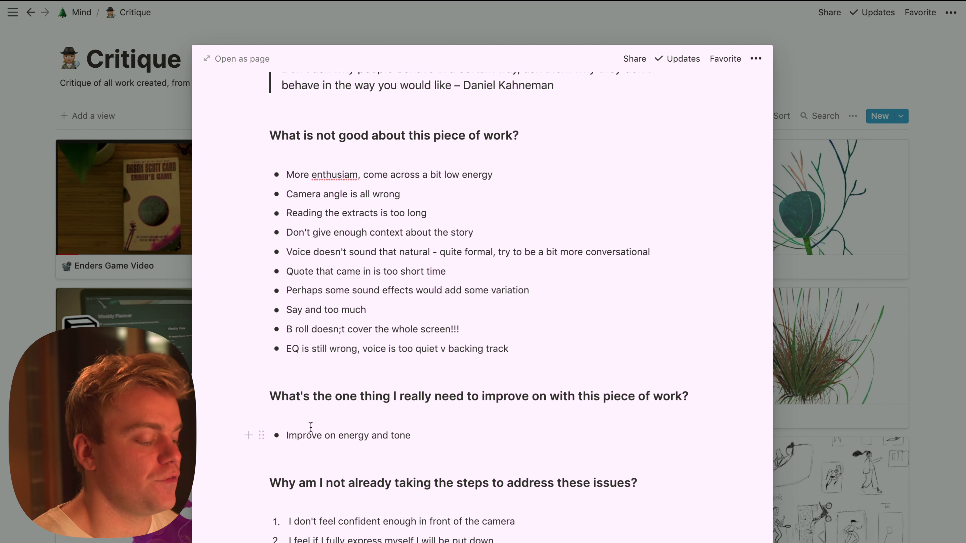
scroll(310, 427, "down", 1)
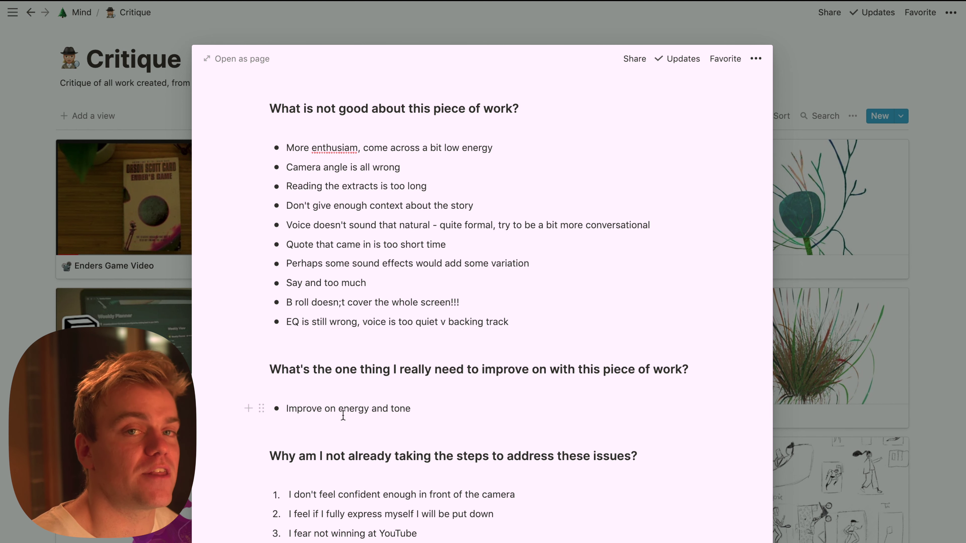
scroll(343, 416, "up", 5)
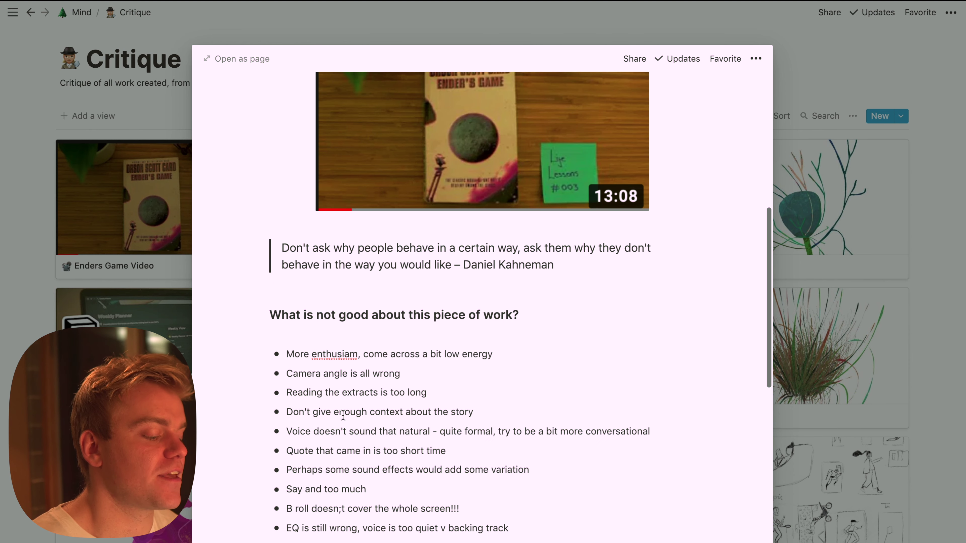
Highlight the quote beneath the video thumbnail in the Enders Game Video critique, clear the highlight and continue to the bullets below.
triple_click(389, 267)
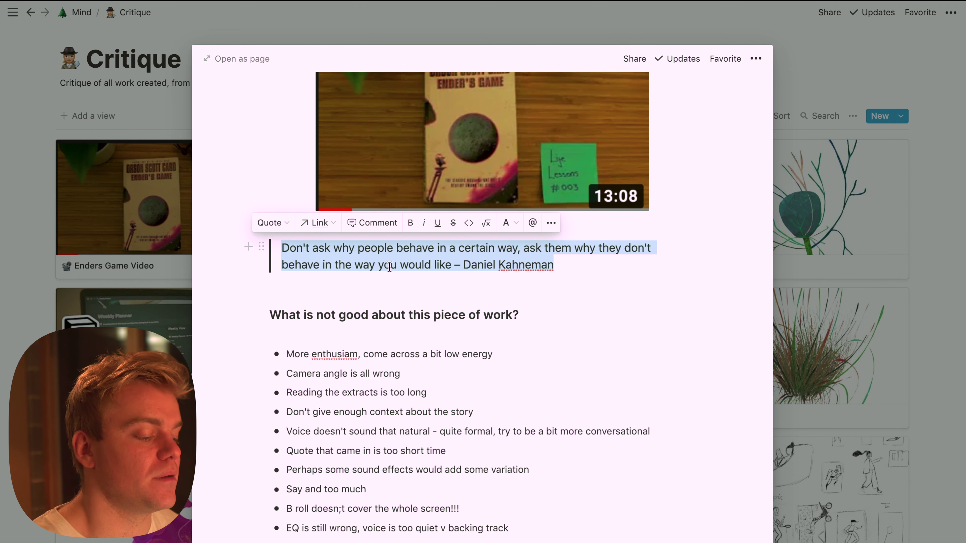
left_click(389, 266)
scroll(390, 267, "down", 3)
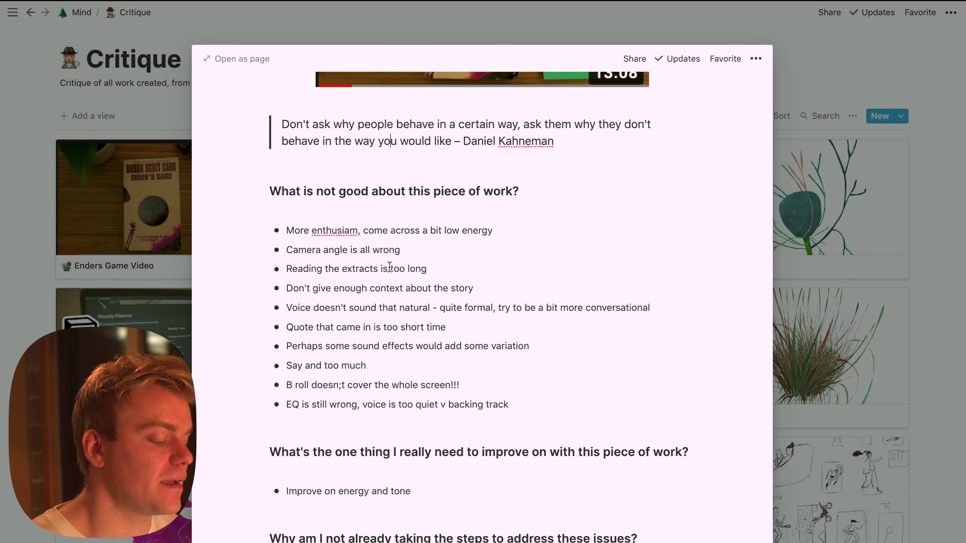
Review the critique down to "How will I know if I've succeeded?" and highlight the three reasons for not already addressing the issues.
scroll(389, 267, "down", 6)
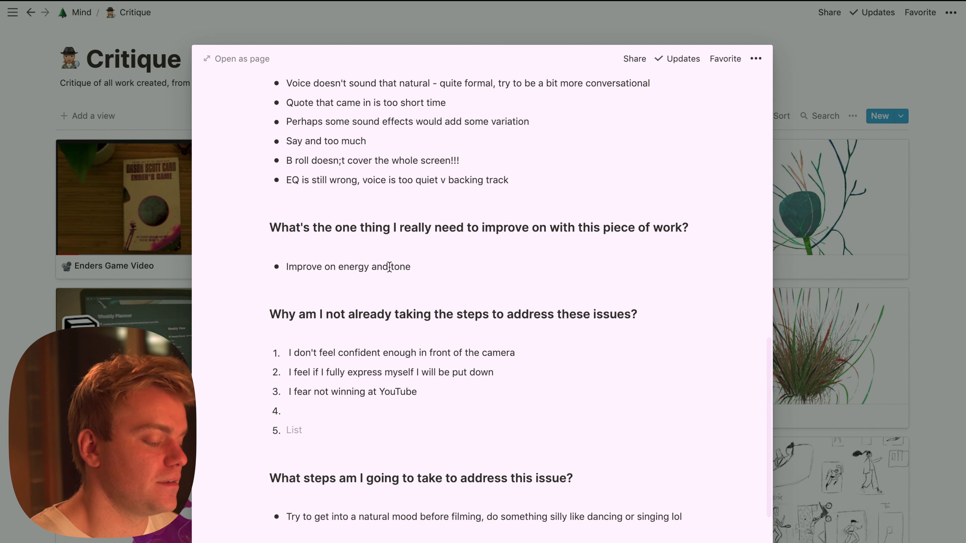
scroll(389, 266, "down", 3)
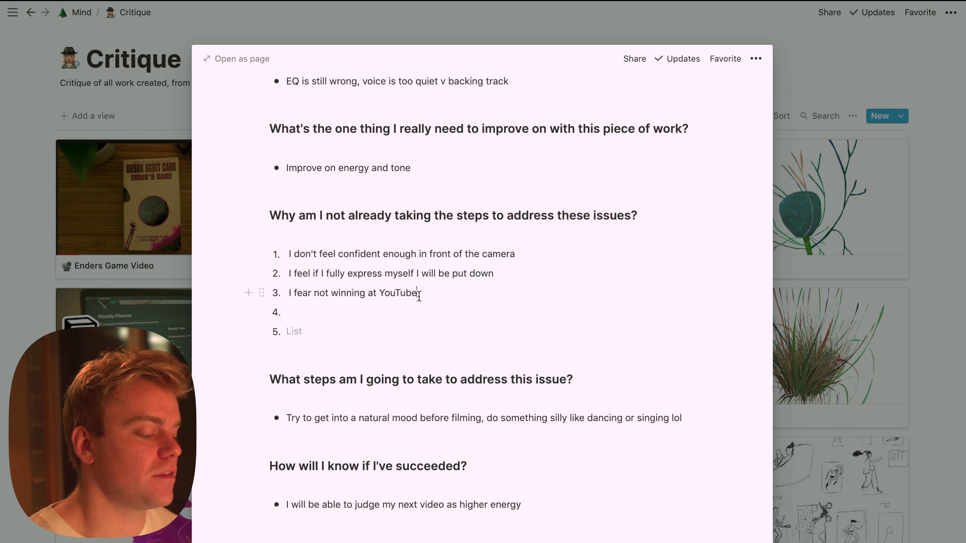
left_click_drag(309, 256, 299, 251)
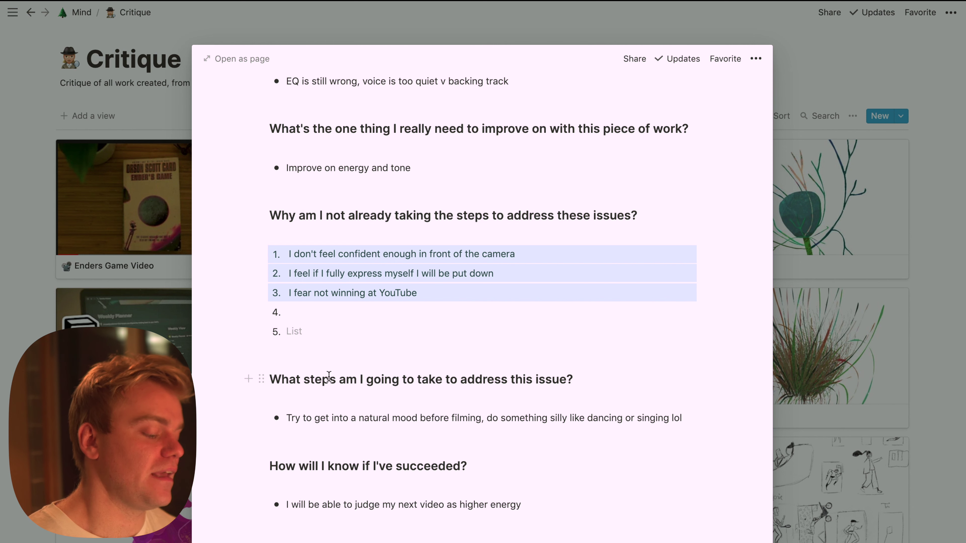
scroll(329, 376, "down", 1)
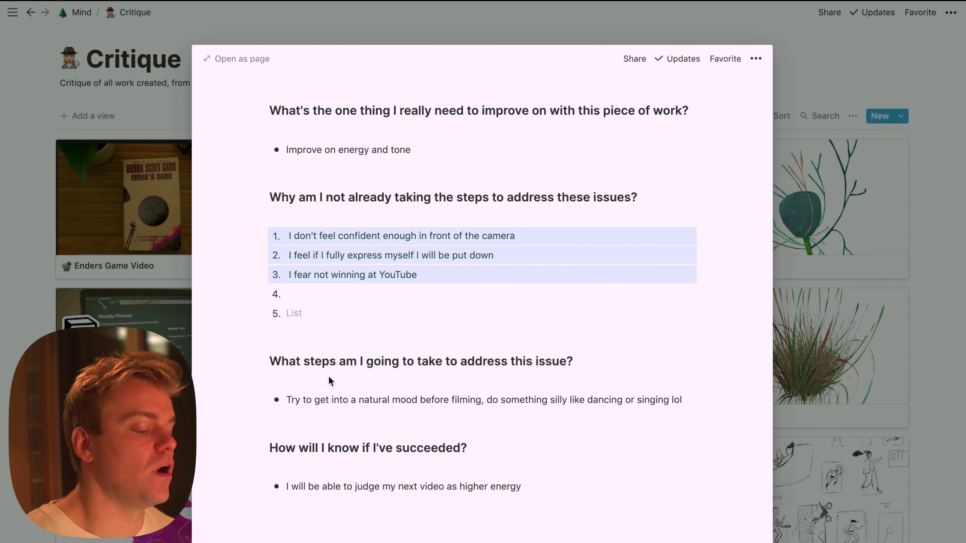
Go back to the Mind page, open Travel and its Montenegro page, and view the Montenegro Trip board.
key("super+bracketleft")
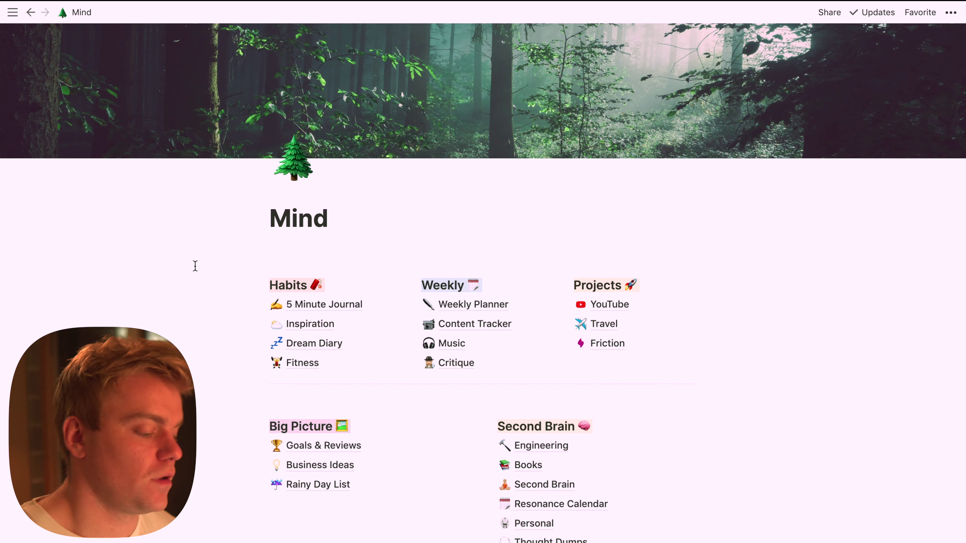
left_click(608, 325)
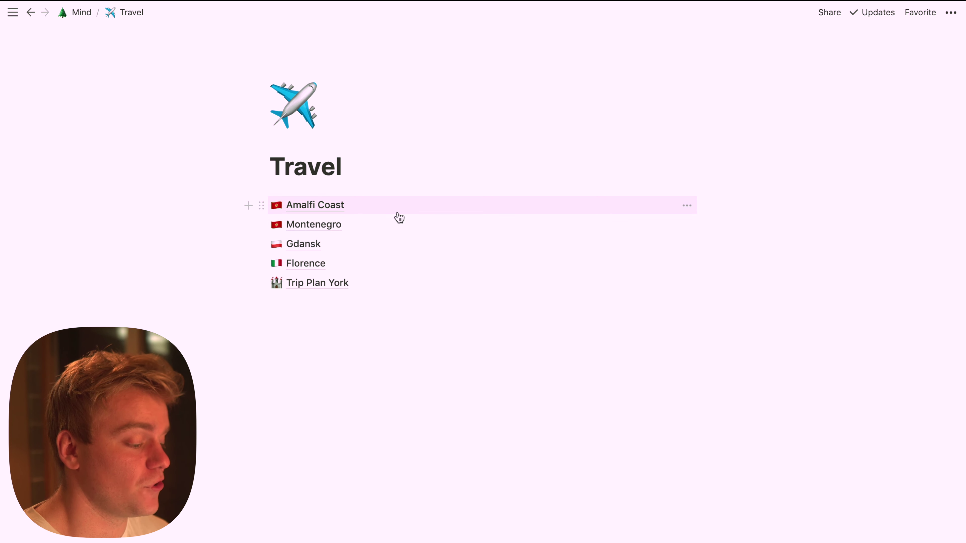
left_click(397, 224)
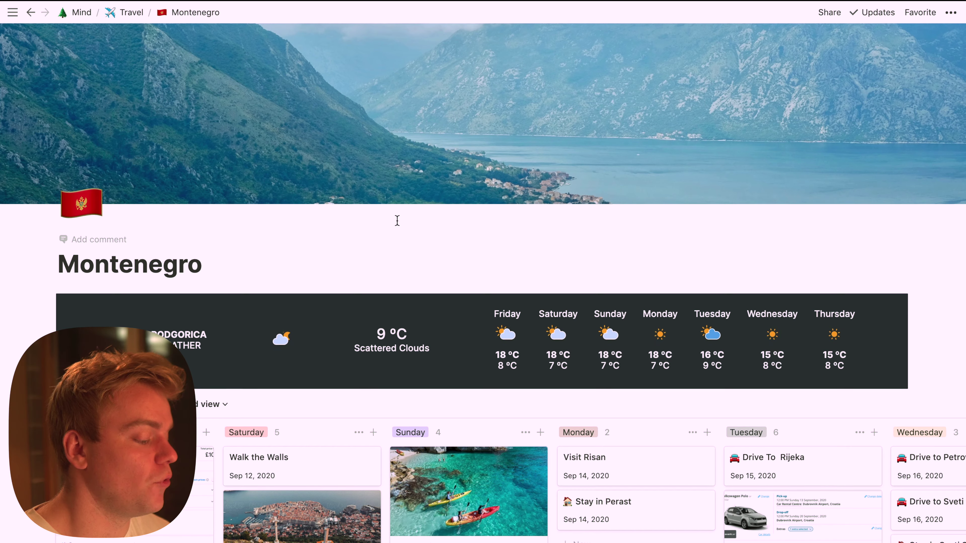
scroll(397, 221, "down", 3)
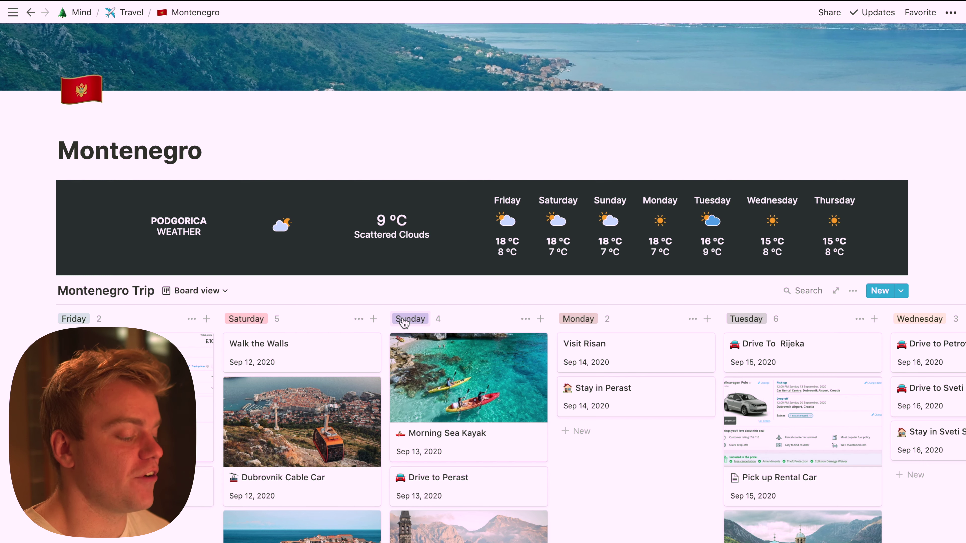
scroll(413, 380, "down", 1)
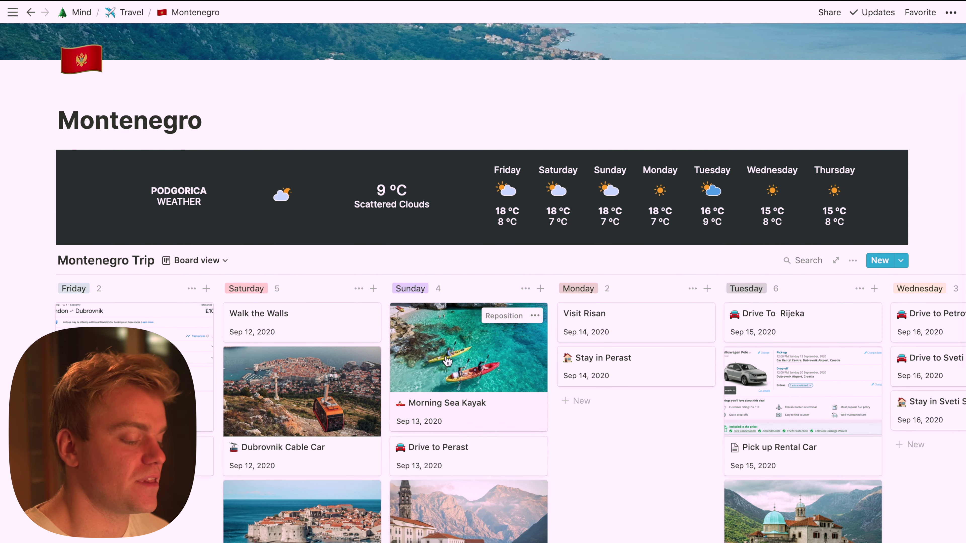
Move the Morning Sea Kayak card below Drive to Perast in the Sunday column.
left_click_drag(413, 380, 487, 344)
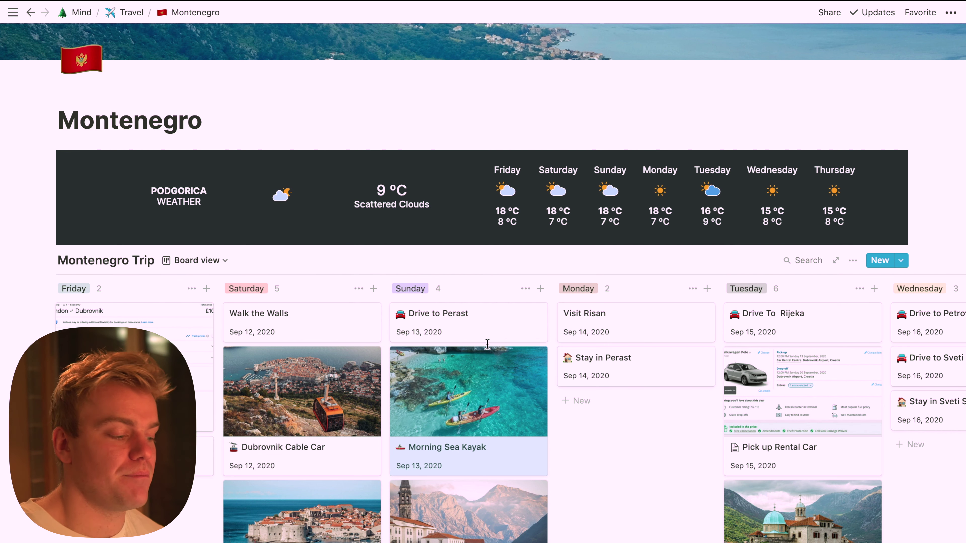
mouse_move(483, 392)
left_mouse_down()
mouse_move(871, 381)
mouse_move(472, 403)
left_mouse_up()
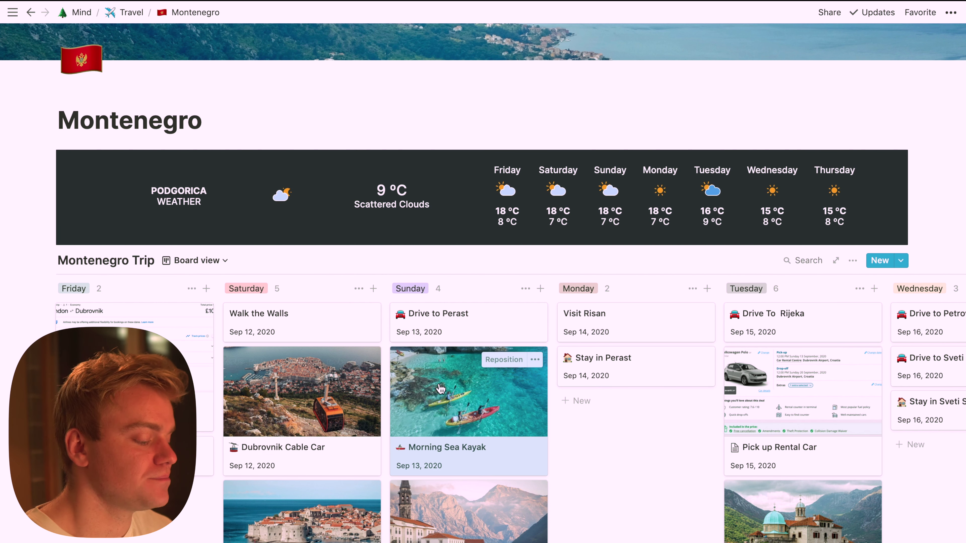
Open the Dubrovnik Cable Car card, look over its properties and photo, and close it.
left_click(325, 411)
scroll(437, 396, "down", 2)
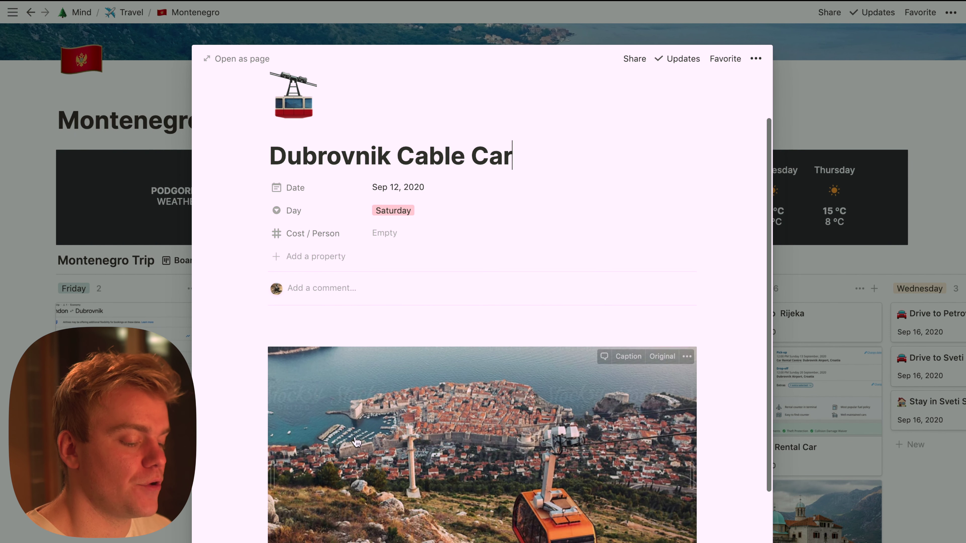
left_click(907, 486)
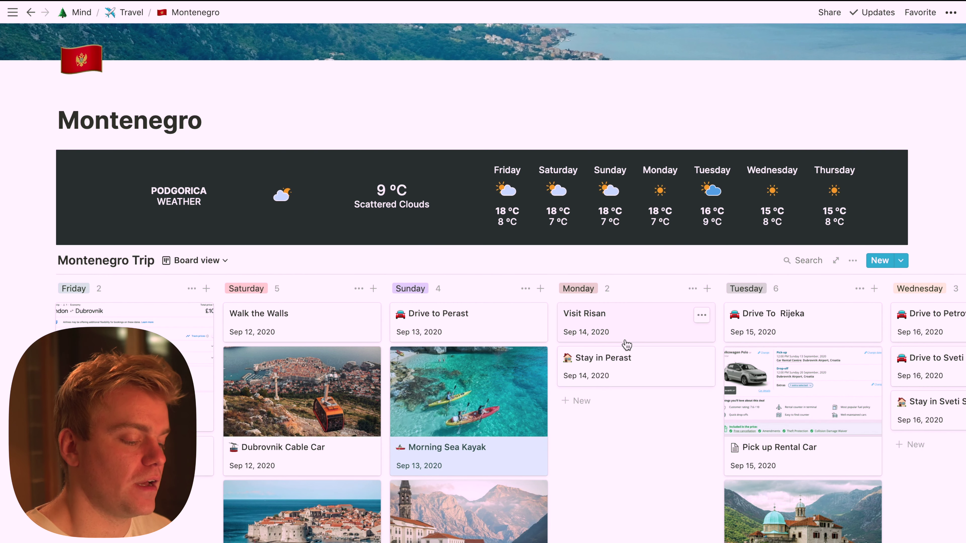
Open the Drive To Rijeka card, follow the route from Perast to Rijeka Crnojevića on its embedded map, and close the card.
left_click(781, 313)
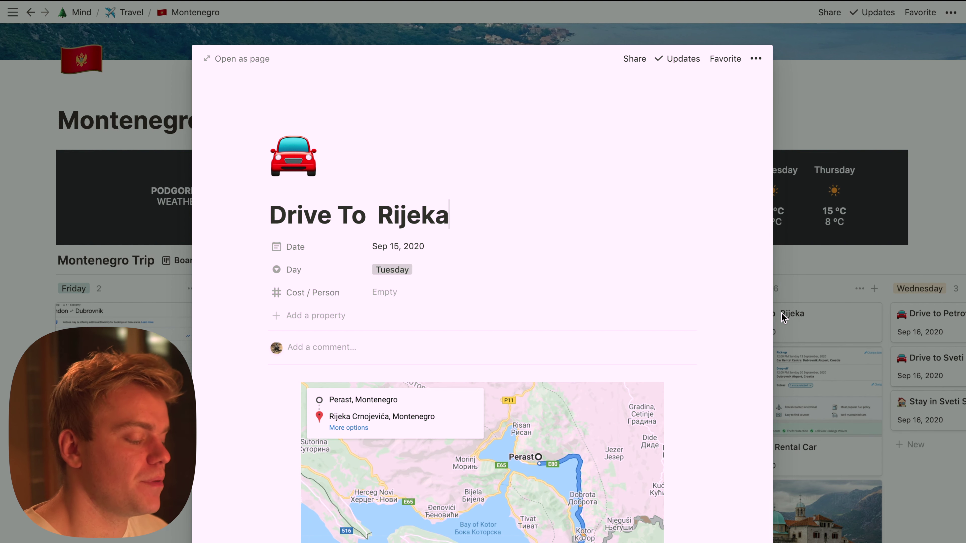
scroll(620, 281, "down", 4)
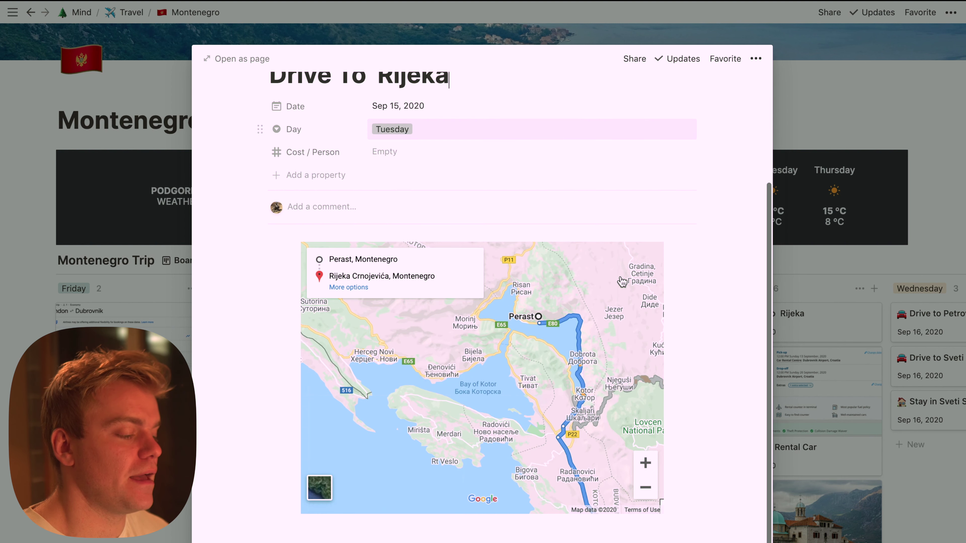
scroll(622, 282, "down", 2)
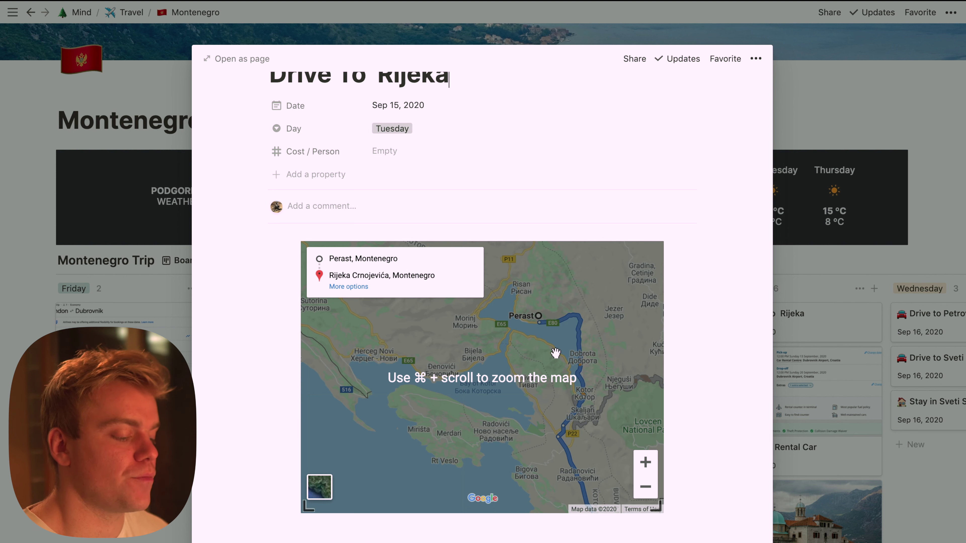
left_click_drag(557, 385, 527, 359)
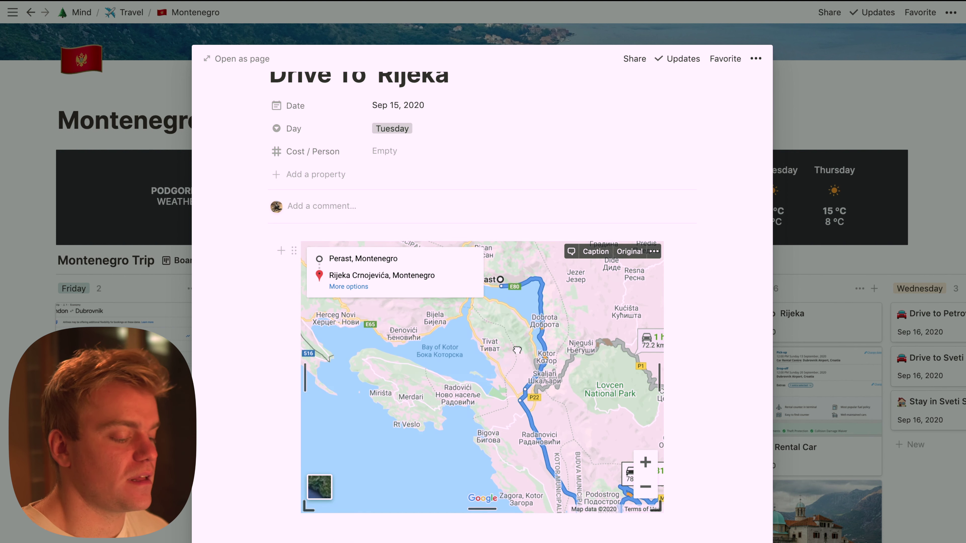
left_click_drag(515, 404, 471, 364)
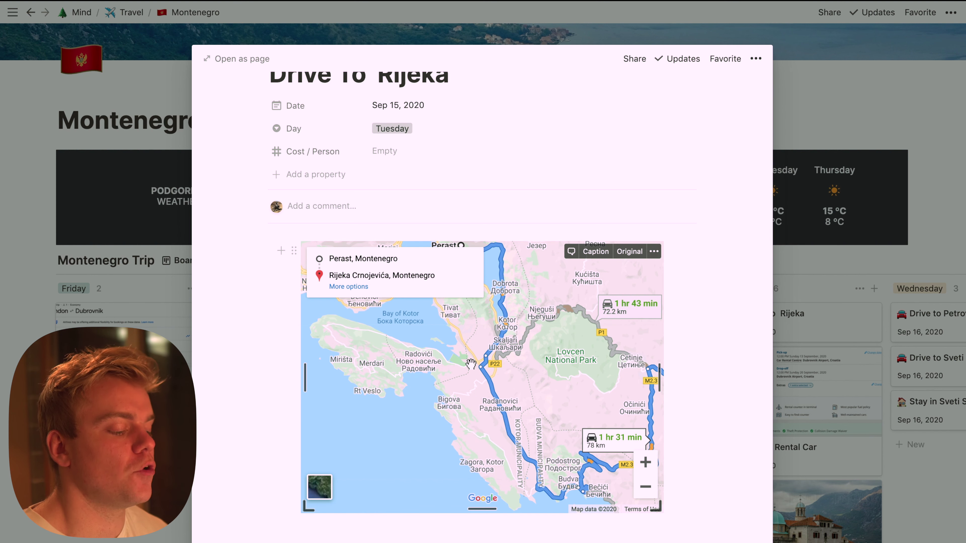
left_click_drag(455, 369, 450, 370)
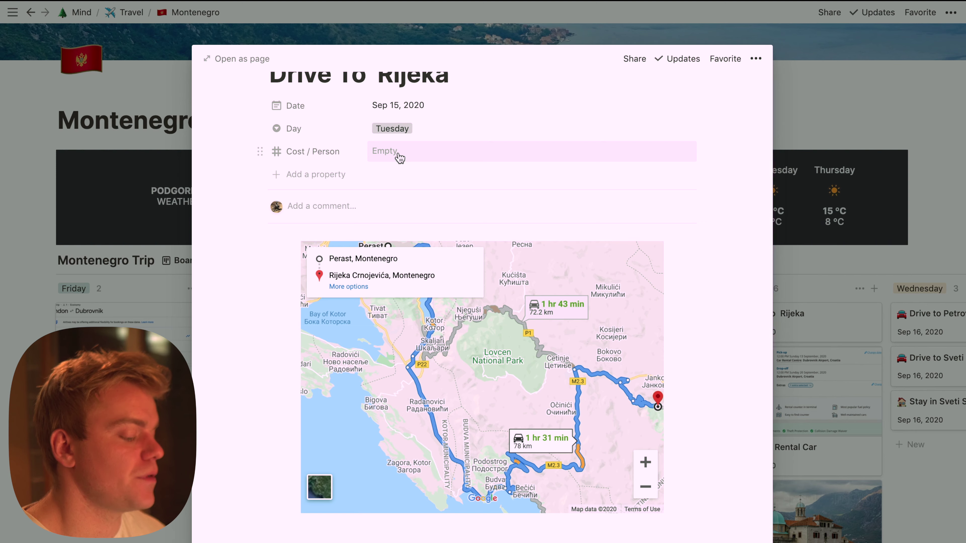
key("Escape")
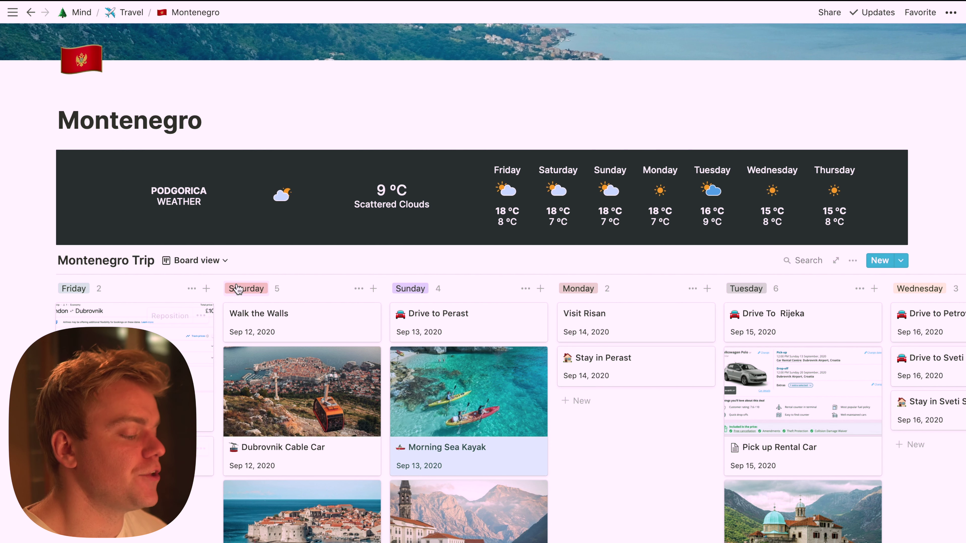
Switch the Montenegro Trip database to Table view and review the Cost / Person column down to its sum.
left_click(210, 261)
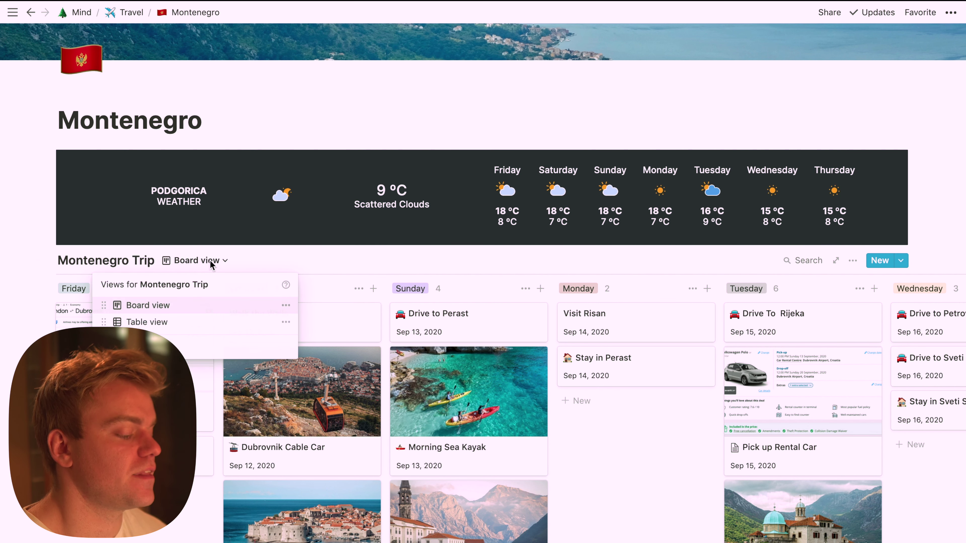
left_click(174, 322)
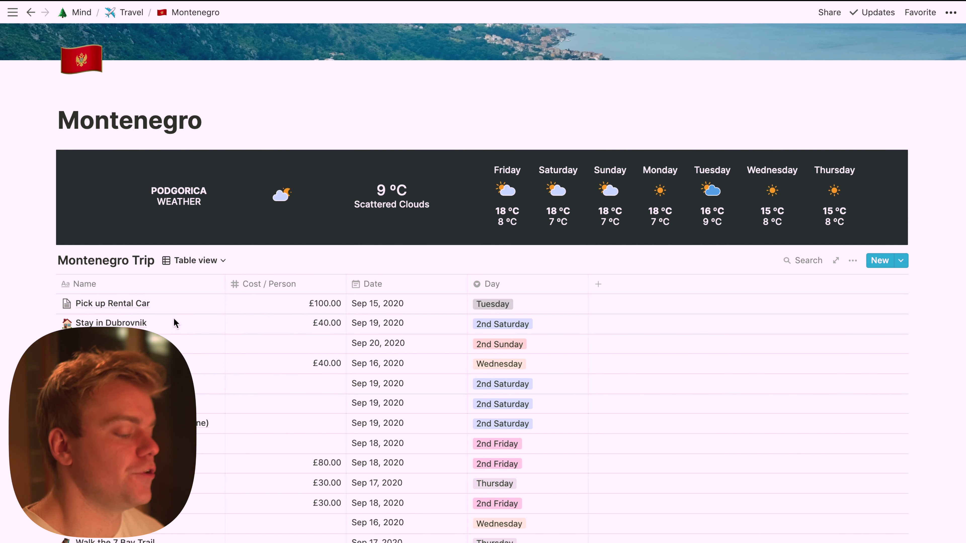
scroll(290, 324, "down", 10)
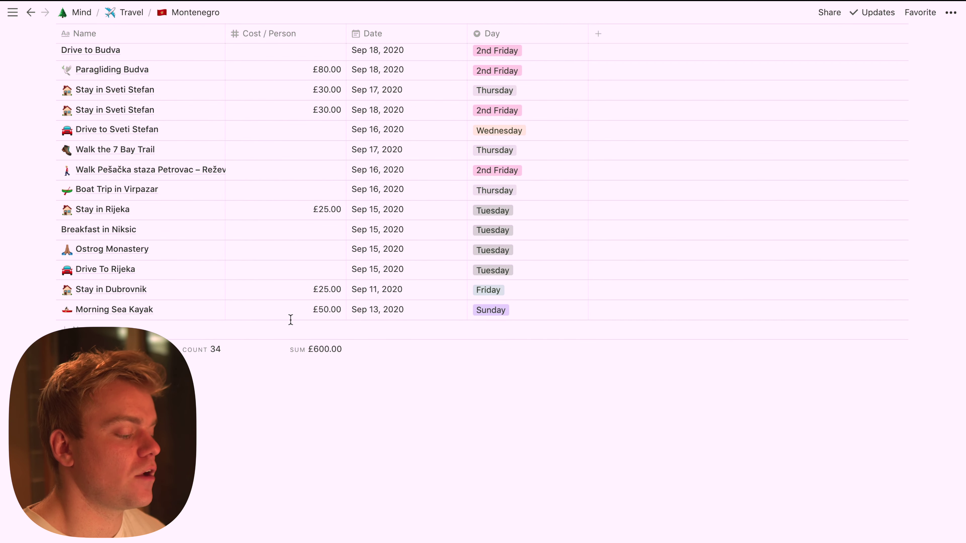
scroll(309, 349, "down", 3)
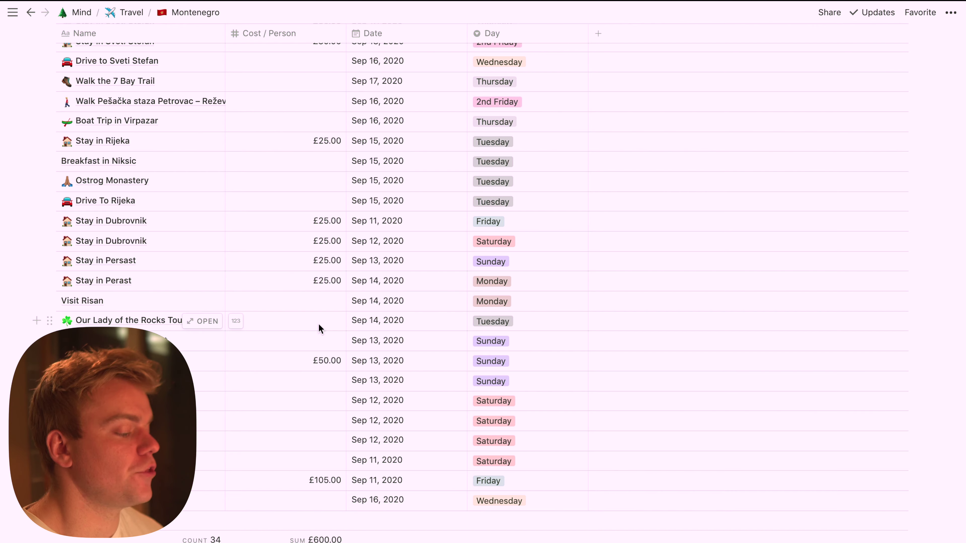
Set the Cost / Person of Ostrog Monastery to £30.
scroll(319, 328, "up", 3)
scroll(309, 256, "up", 1)
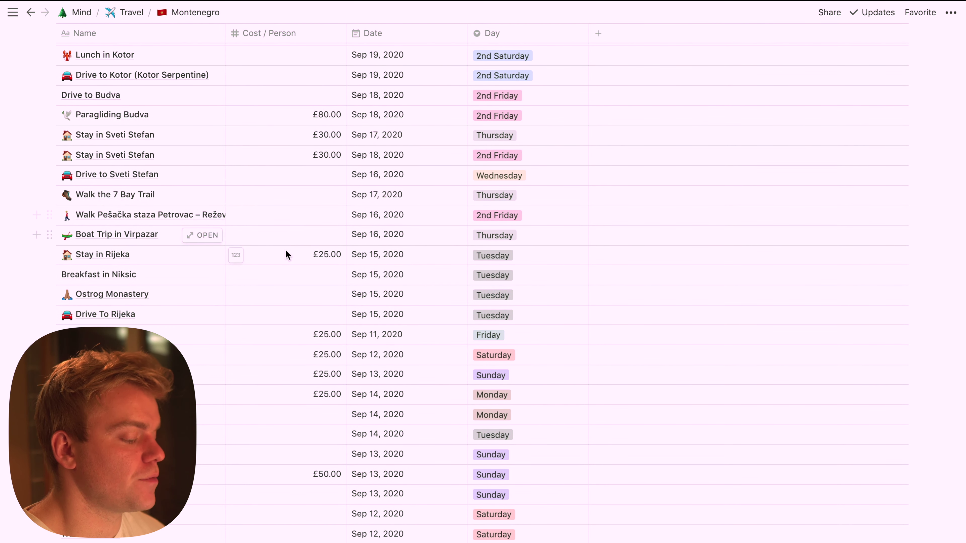
left_click(286, 296)
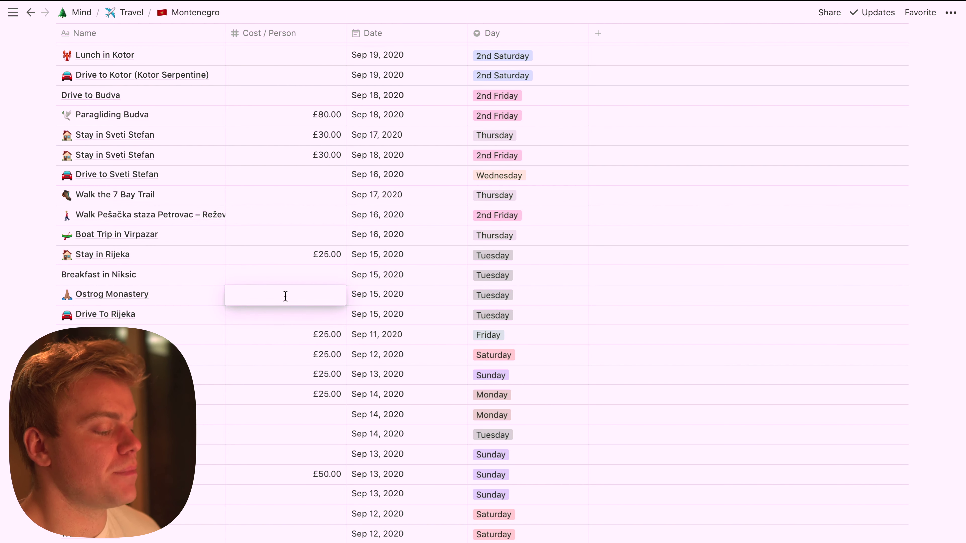
type("30")
key("Return")
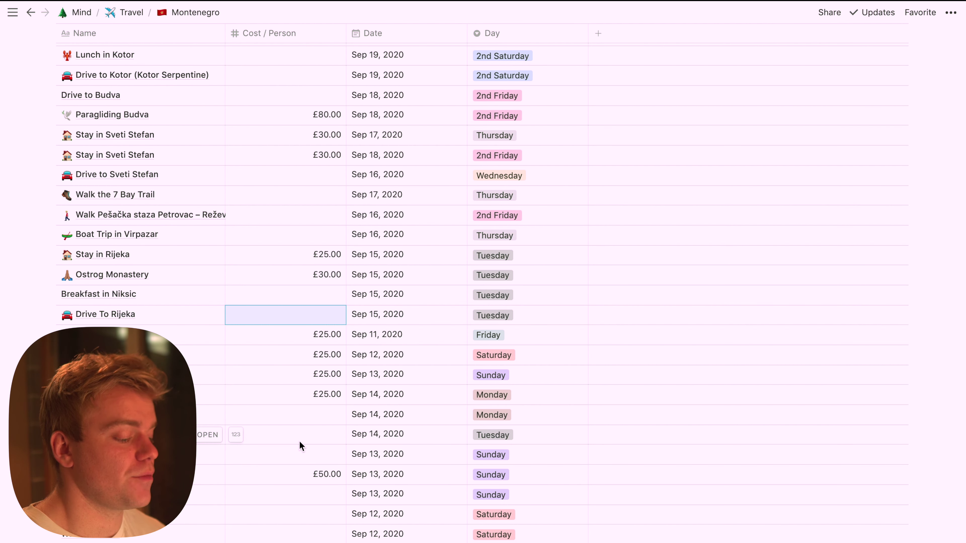
Set the Cost / Person of Morning Sea Kayak on Sep 13 to £0.
left_click(296, 472)
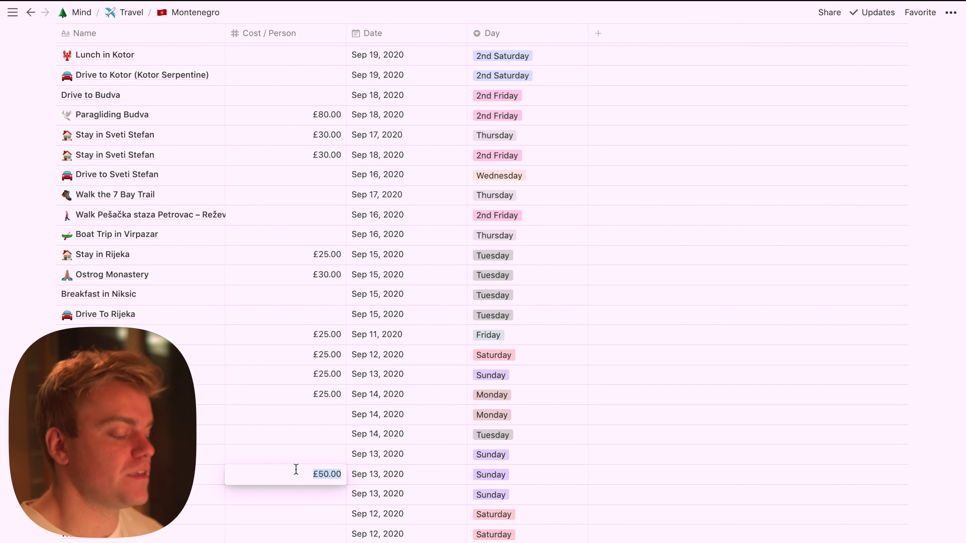
type("0")
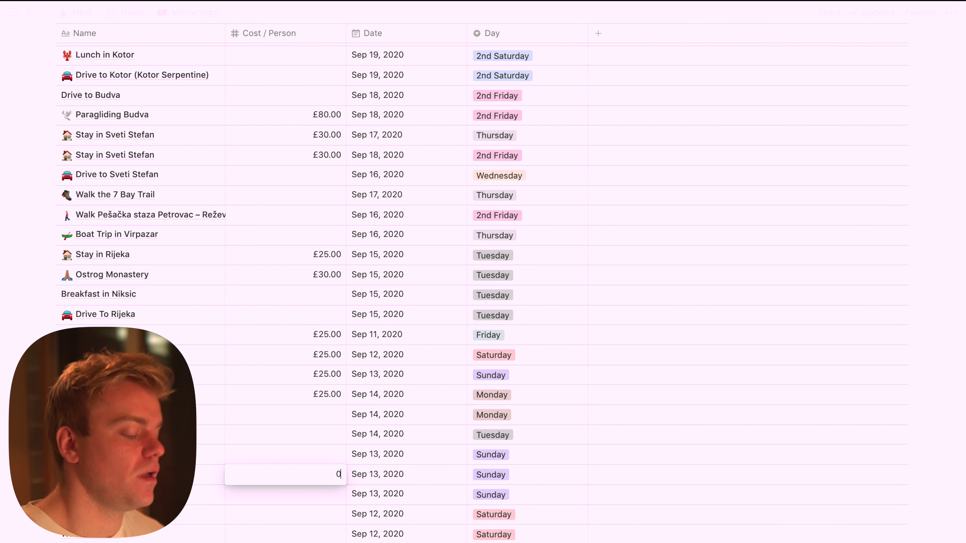
key("Return")
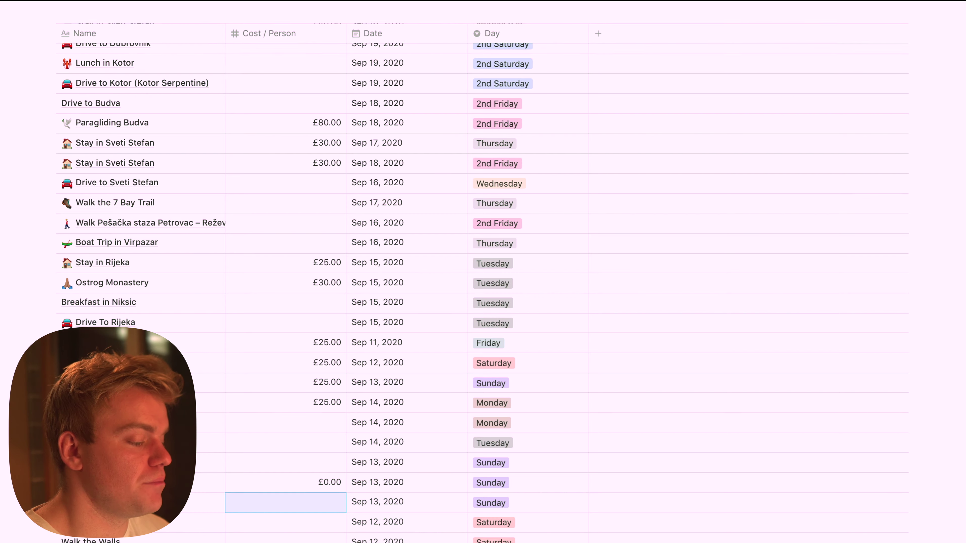
Leave the Montenegro trip table for the Mind page and look over its Big Picture and Second Brain sections.
scroll(312, 341, "up", 10)
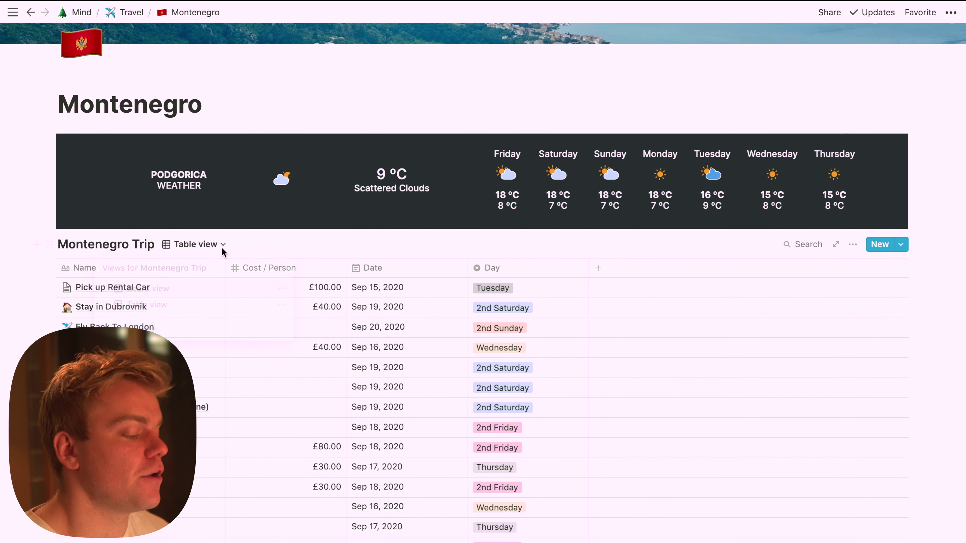
left_click(221, 245)
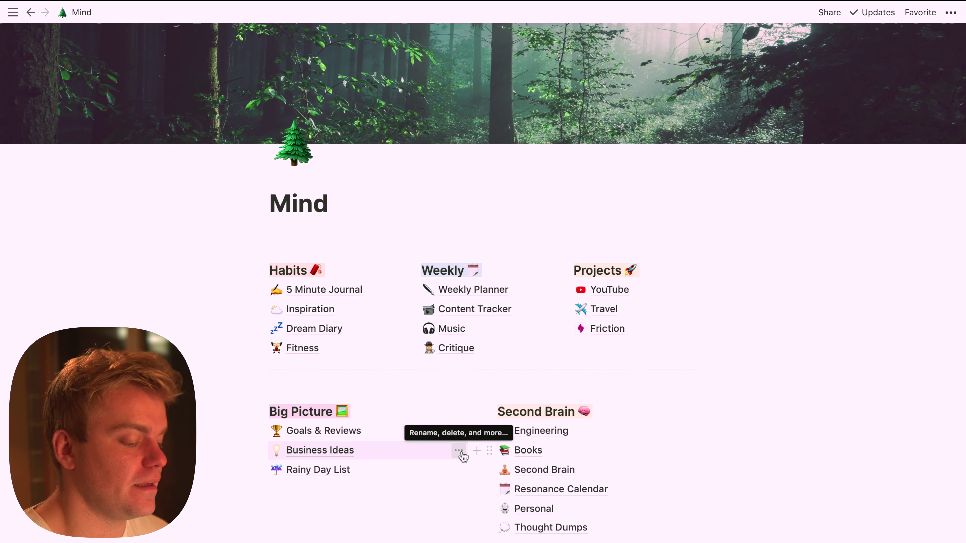
scroll(460, 453, "down", 2)
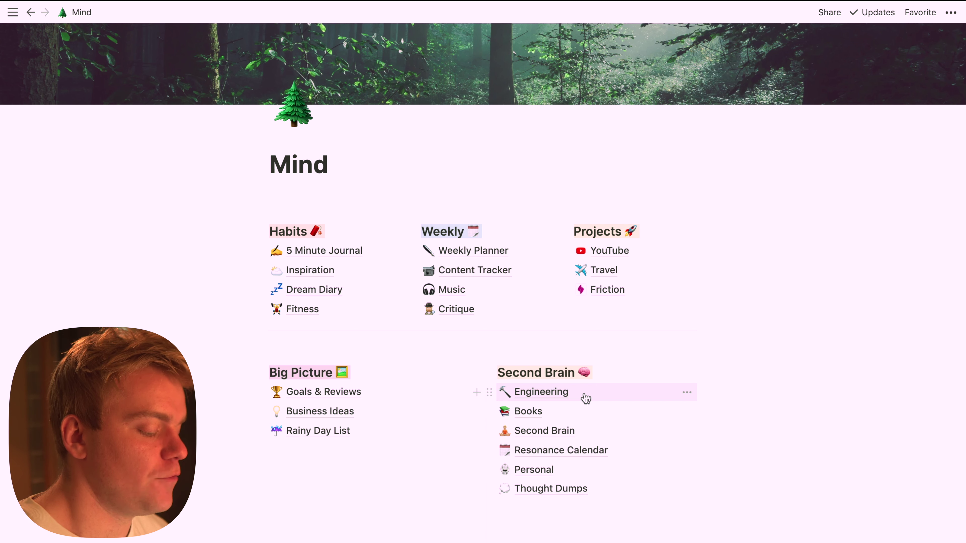
Go to the Books page and read through the Antifragile entry's properties and synced highlights, closing the entry when done.
left_click(567, 417)
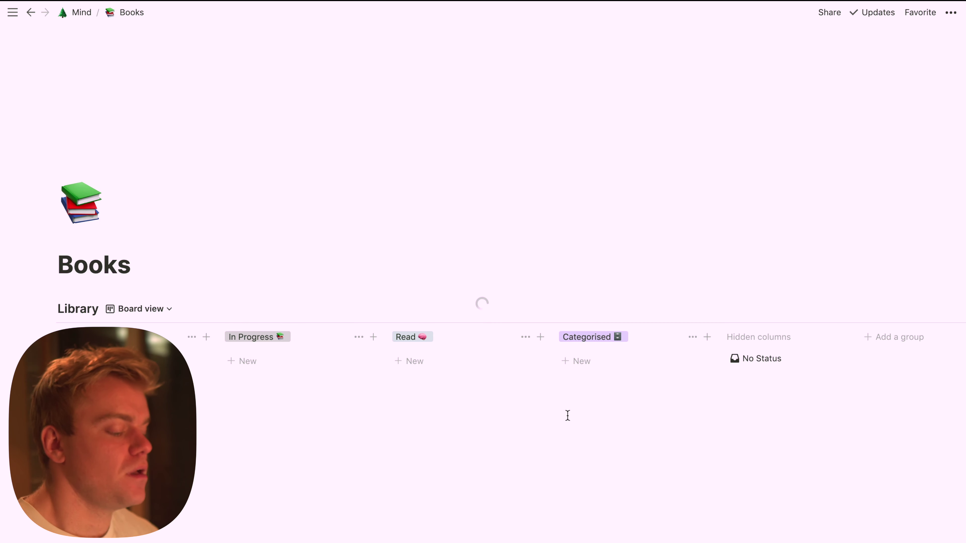
scroll(568, 420, "down", 2)
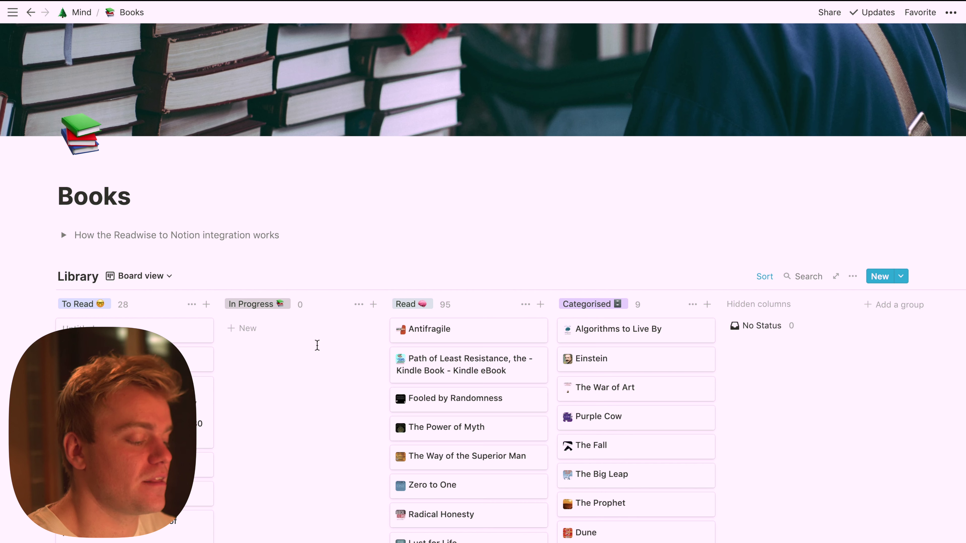
left_click(464, 328)
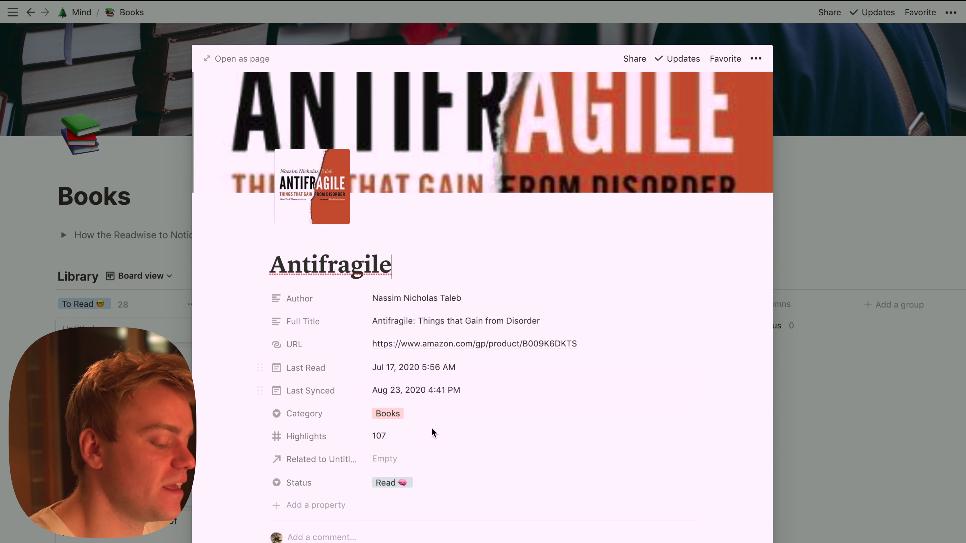
scroll(432, 435, "down", 1)
scroll(433, 434, "down", 10)
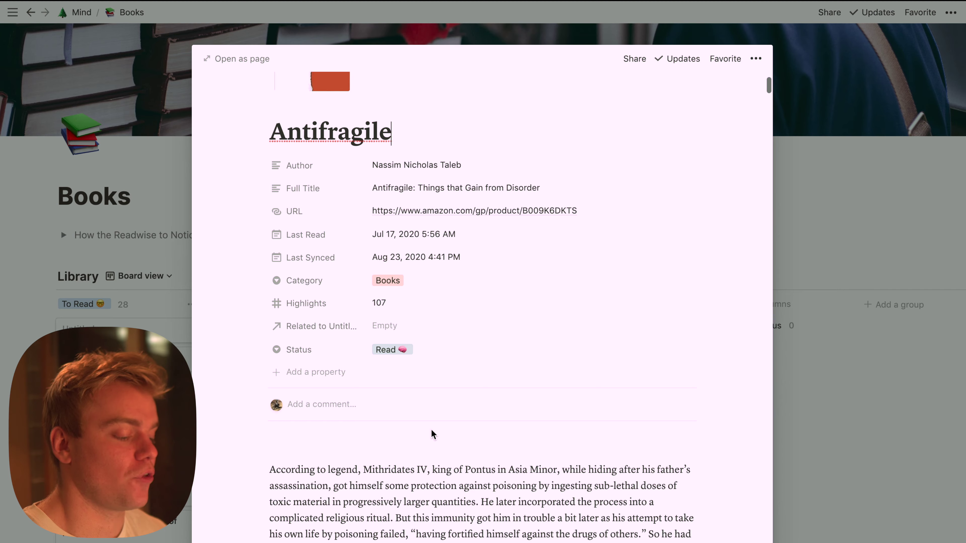
scroll(432, 430, "down", 15)
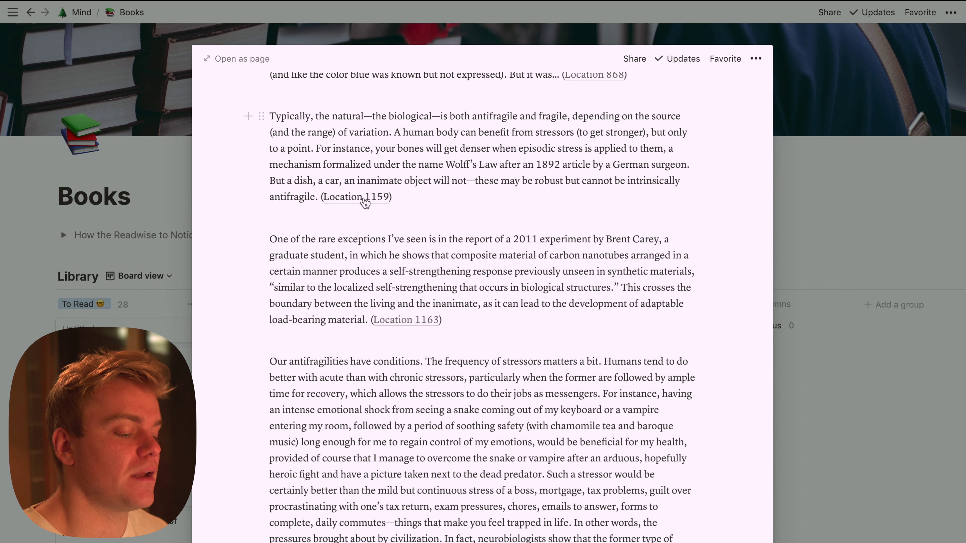
left_click(852, 396)
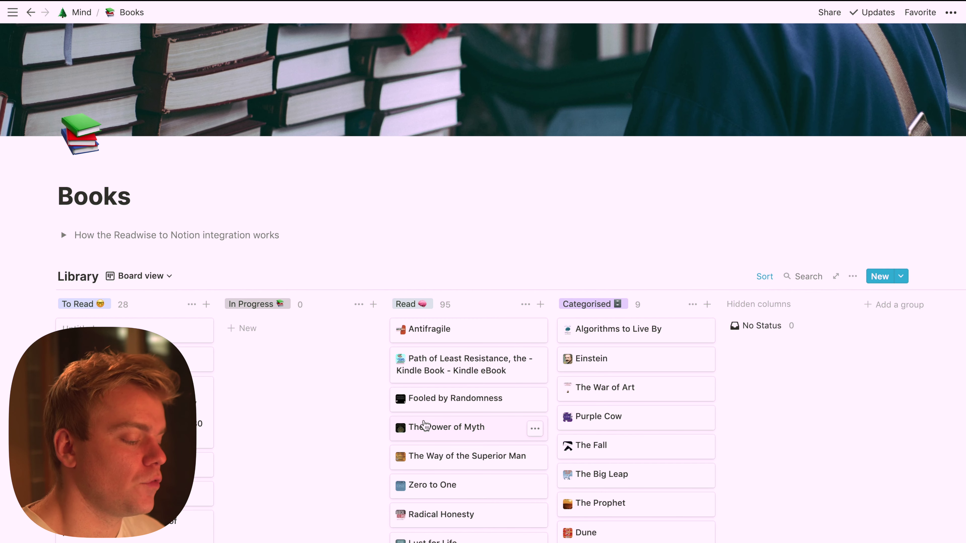
Reopen the Antifragile entry, examine how its highlights carry tags and location links, and return to the Library board.
scroll(425, 427, "down", 2)
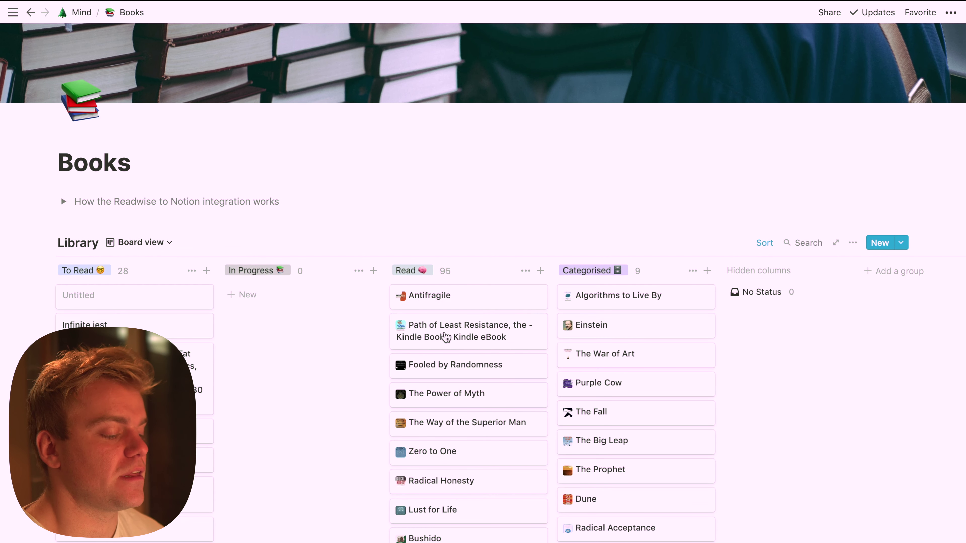
left_click(472, 299)
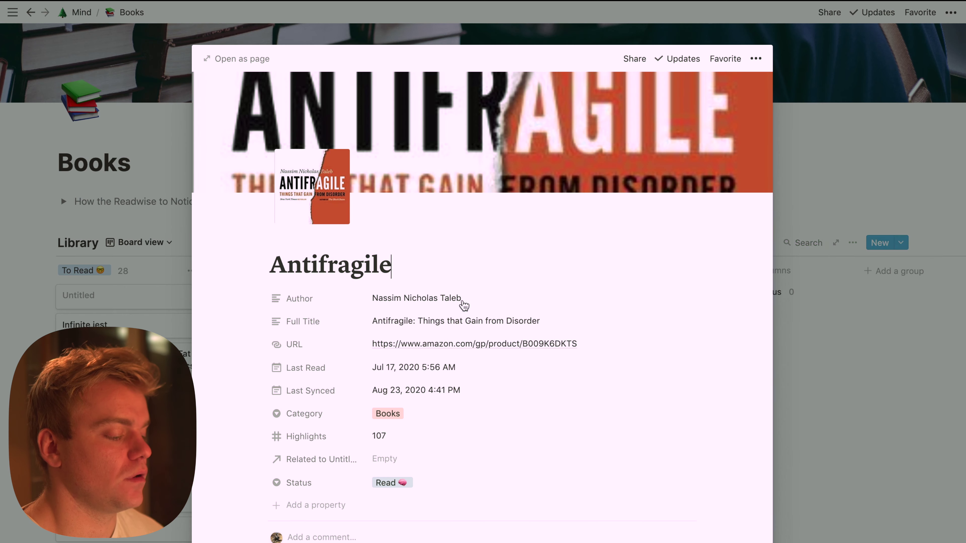
scroll(416, 358, "down", 10)
scroll(415, 357, "down", 20)
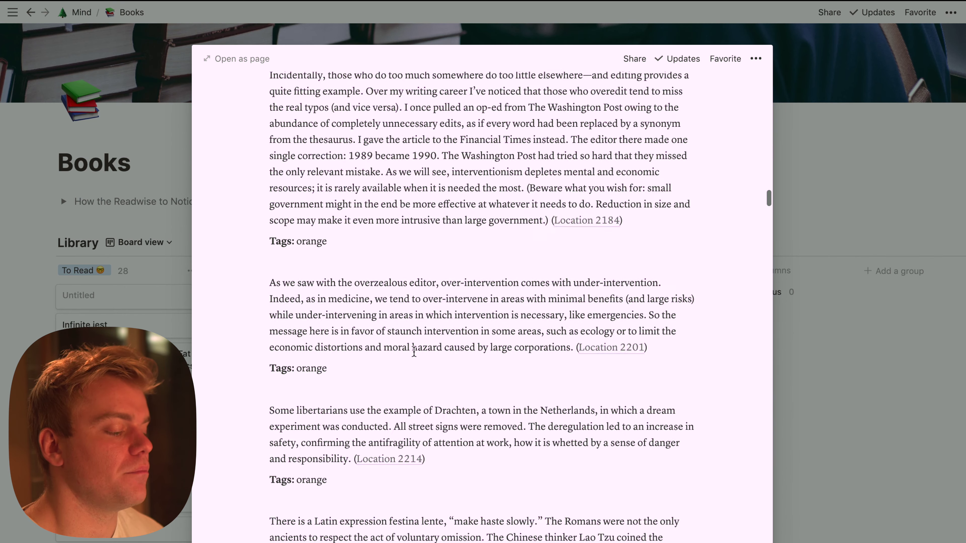
scroll(414, 352, "up", 20)
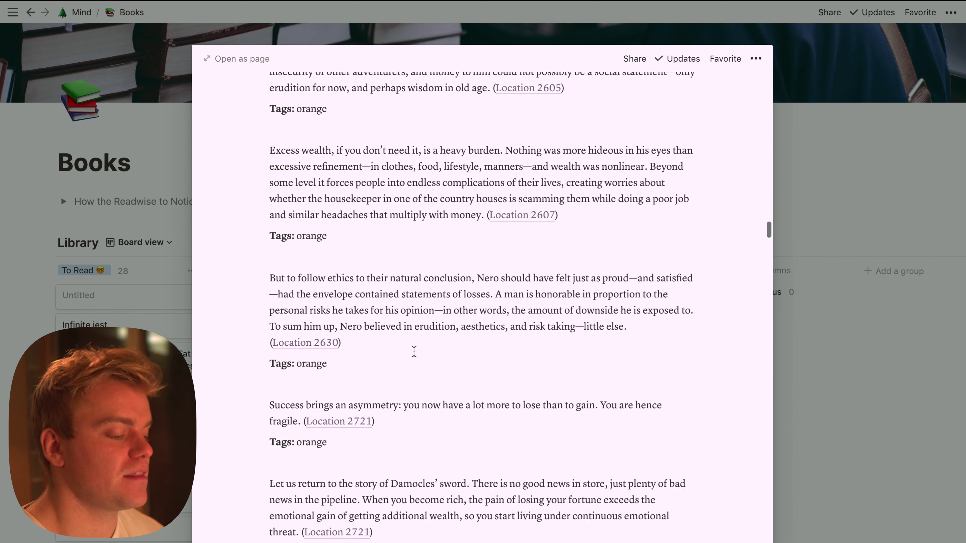
scroll(414, 352, "up", 20)
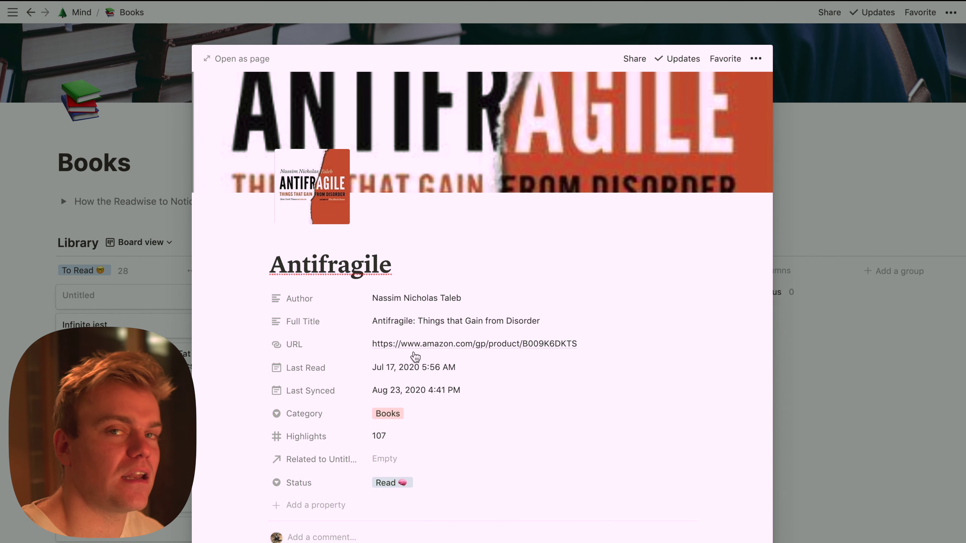
scroll(413, 354, "down", 12)
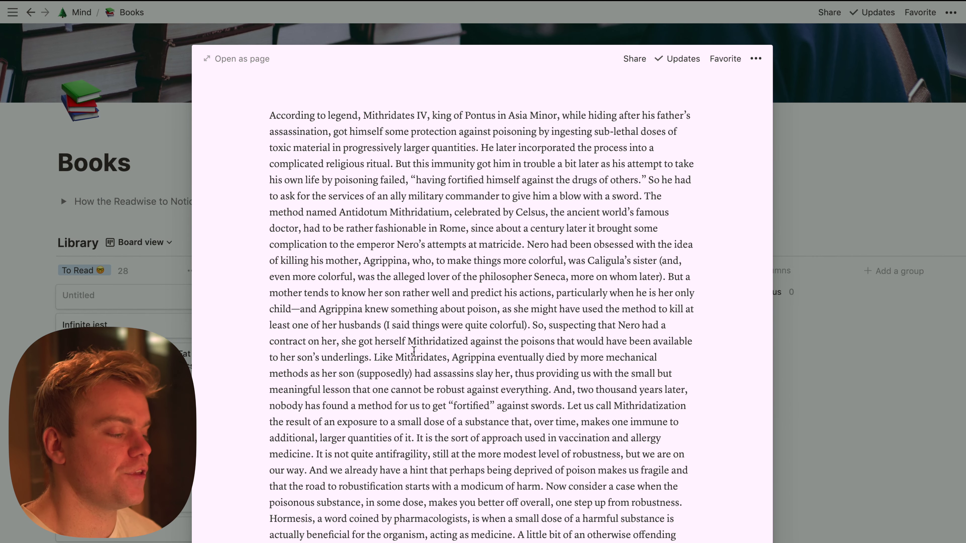
scroll(377, 227, "down", 10)
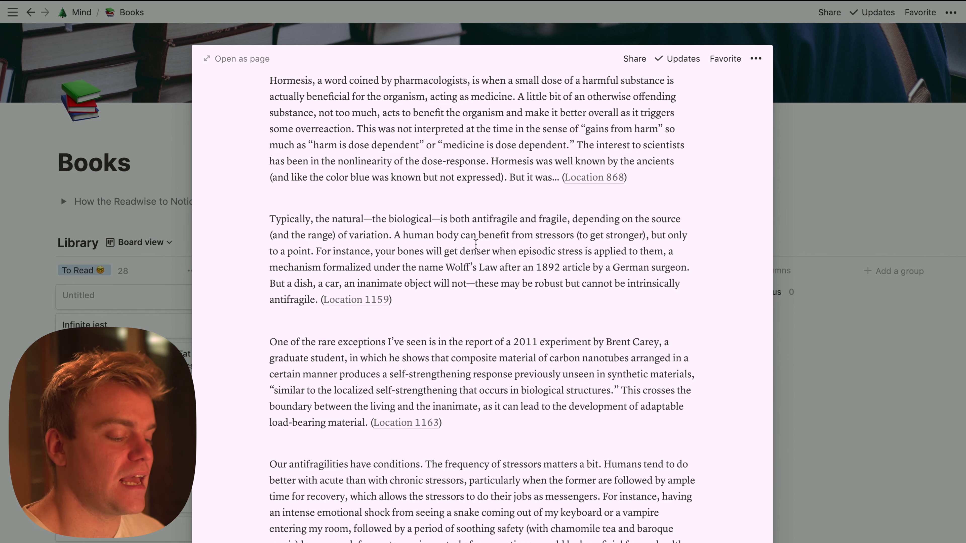
left_click(839, 333)
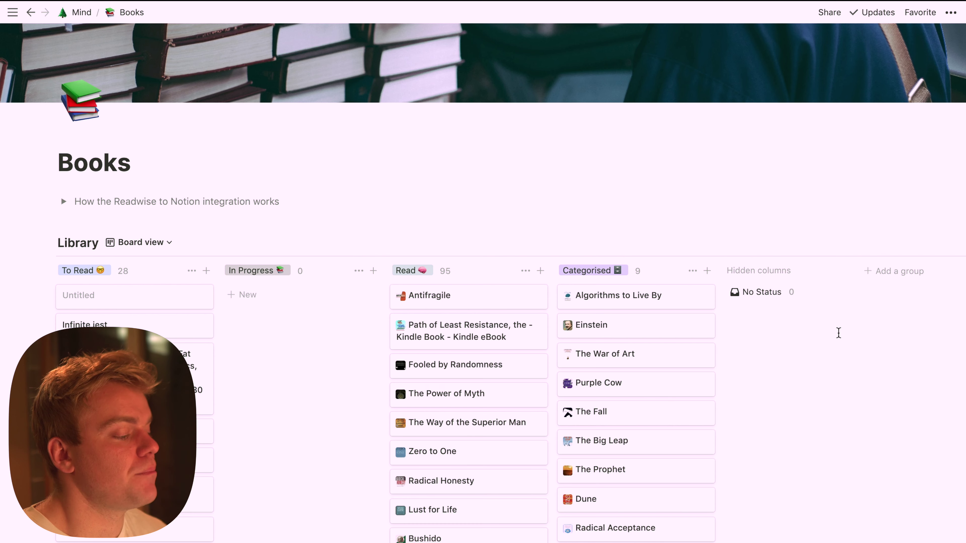
Go through the Mind page to the Second Brain page and show its database in the Master List view.
left_click(82, 12)
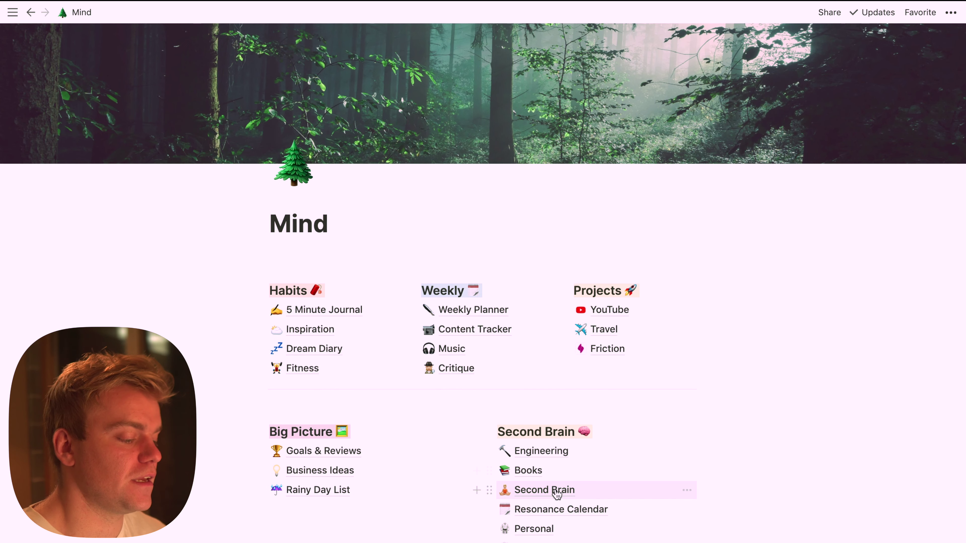
left_click(555, 491)
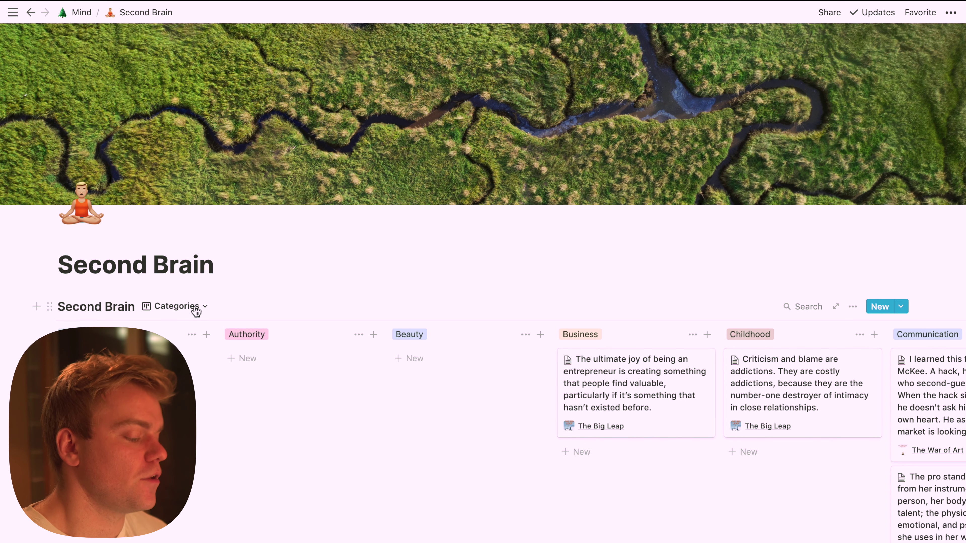
left_click(195, 307)
left_click(160, 385)
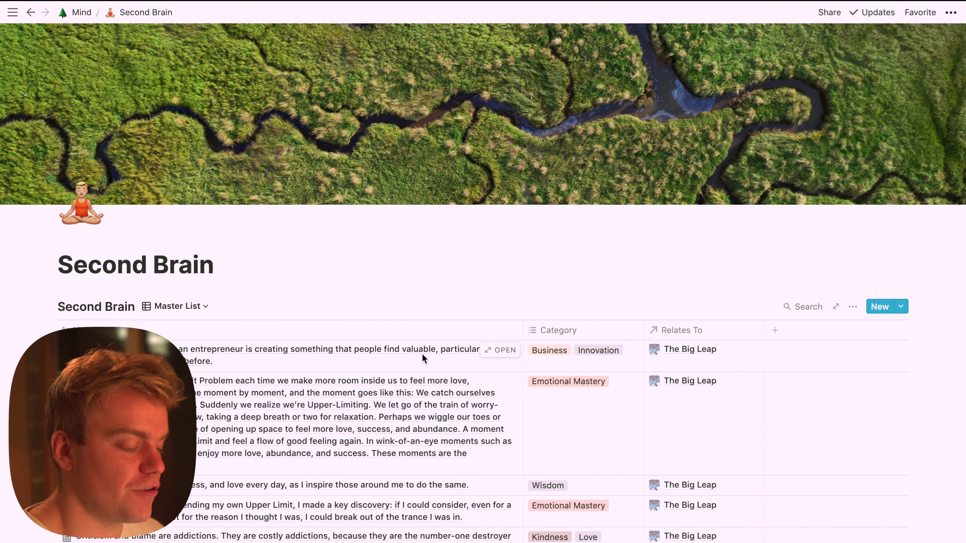
Open the first Master List note, on the joy of being an entrepreneur, and highlight its quote and the personal comment below.
left_click(495, 351)
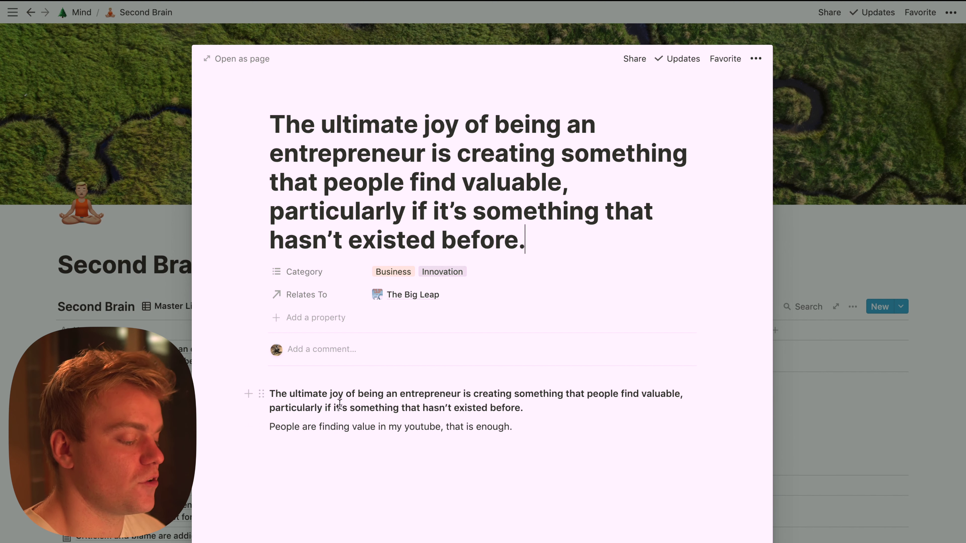
triple_click(324, 403)
triple_click(299, 421)
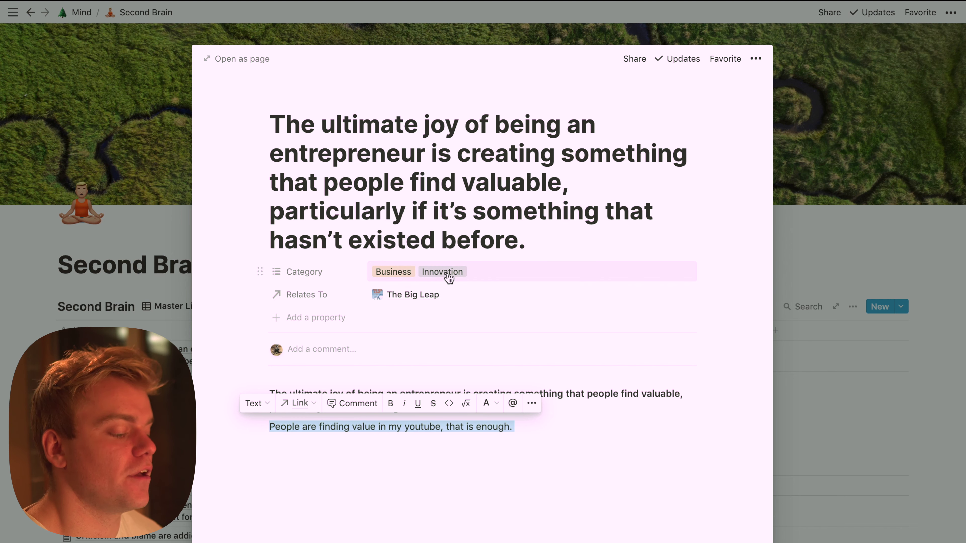
Look through all Category options available for the entrepreneur note, leaving Business and Innovation assigned.
left_click(479, 276)
scroll(502, 313, "down", 10)
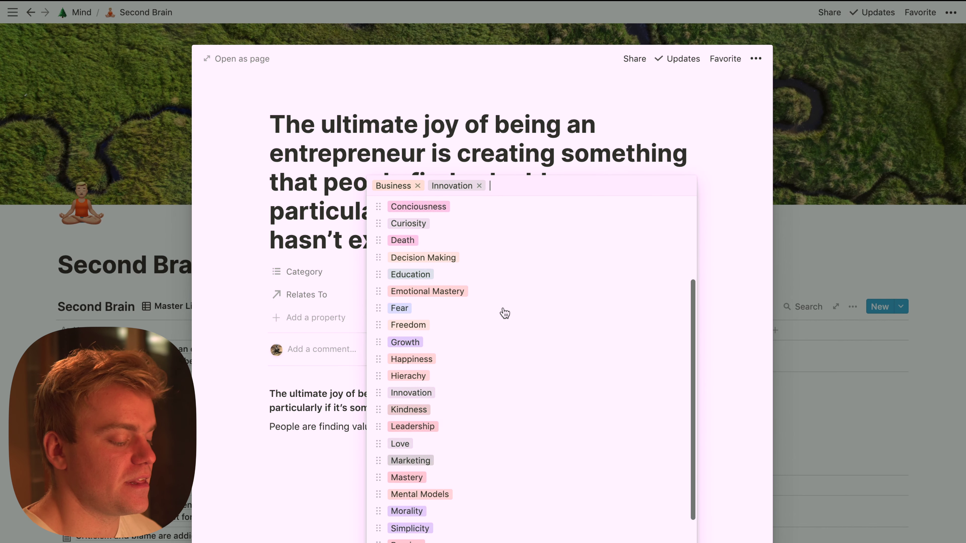
scroll(505, 314, "up", 10)
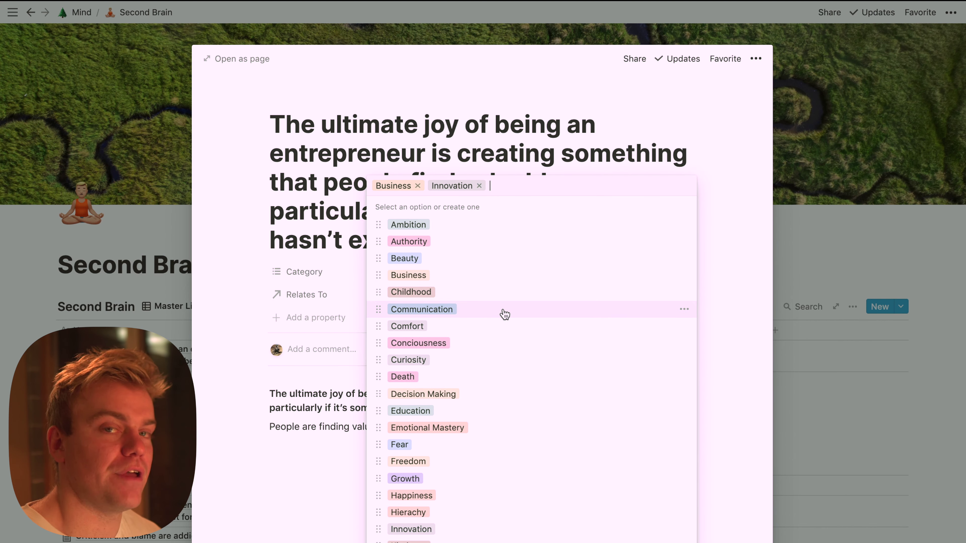
scroll(505, 313, "down", 7)
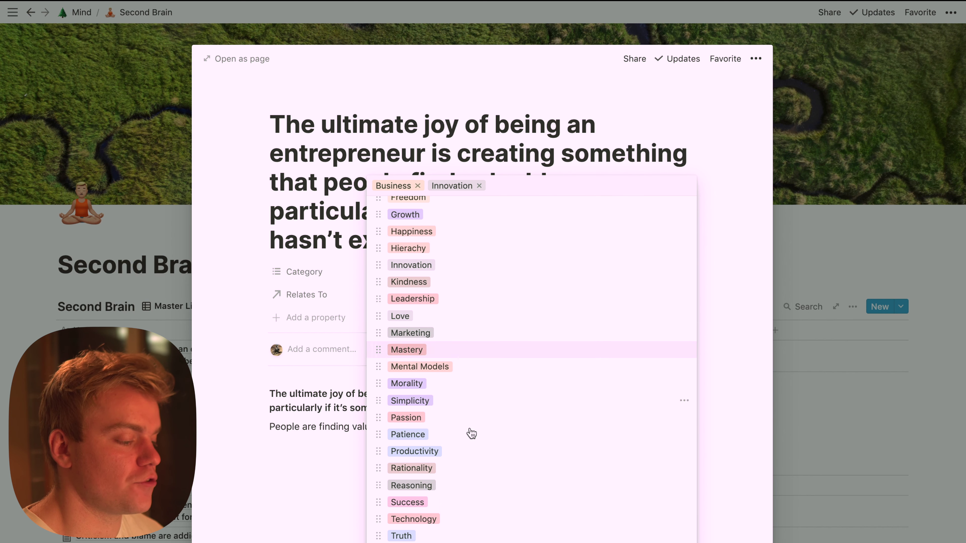
scroll(494, 328, "up", 7)
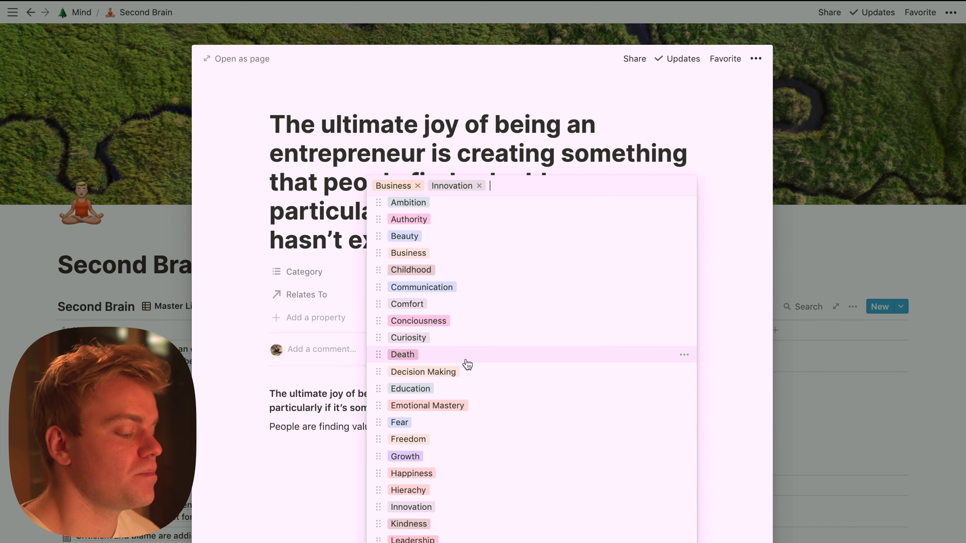
left_click(238, 321)
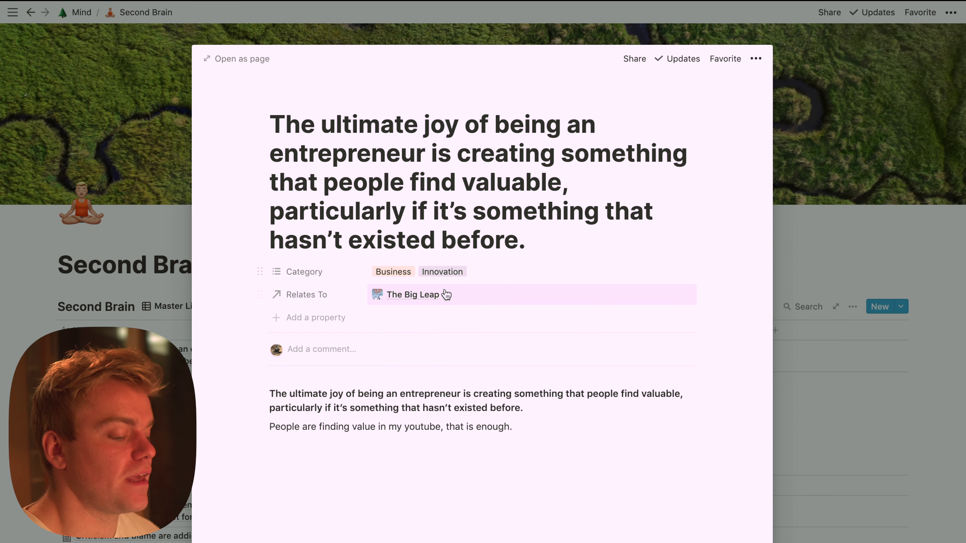
Close the entrepreneur note and inspect how its Relates To cell links to The Big Leap in the Library database.
left_click(817, 366)
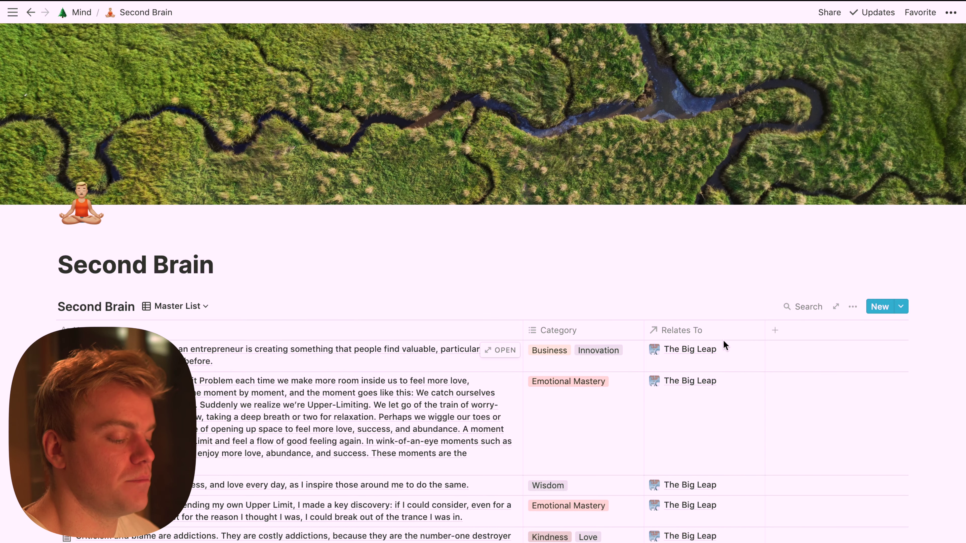
left_click(725, 351)
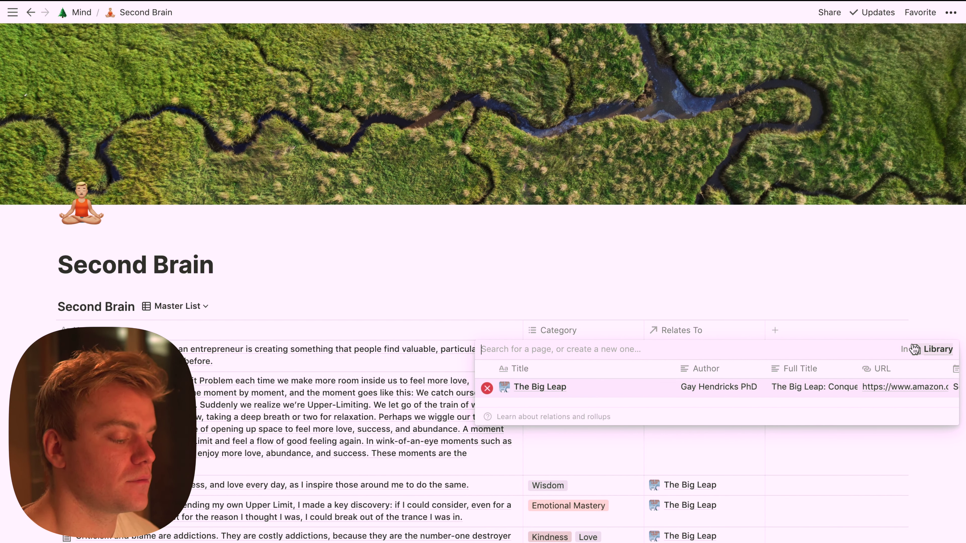
left_click(838, 485)
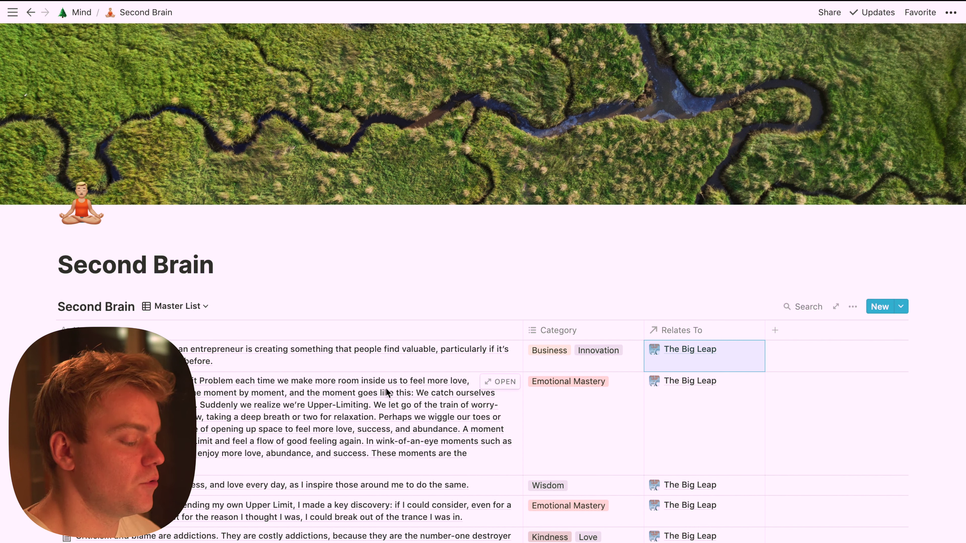
Switch the Second Brain database to the Notecards view and check which filter it uses.
left_click(179, 307)
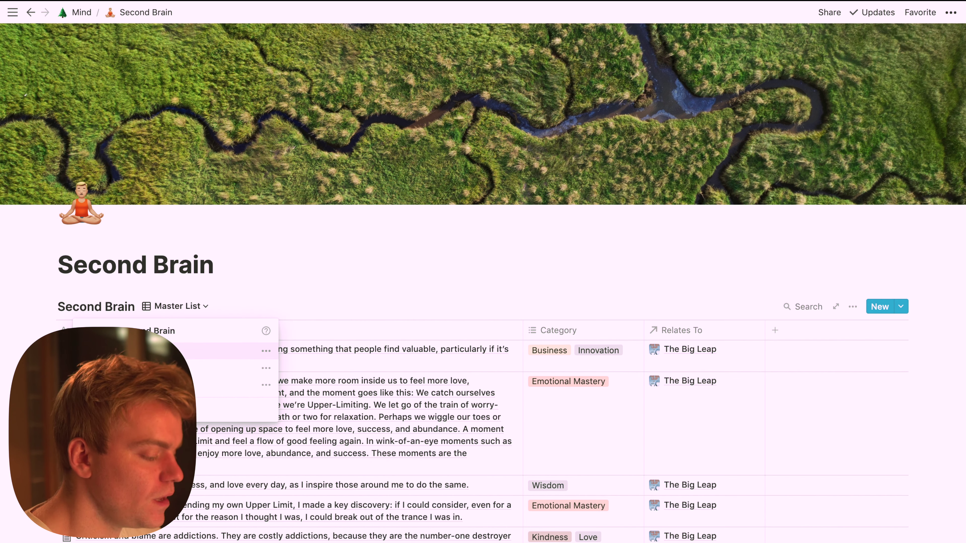
left_click(152, 351)
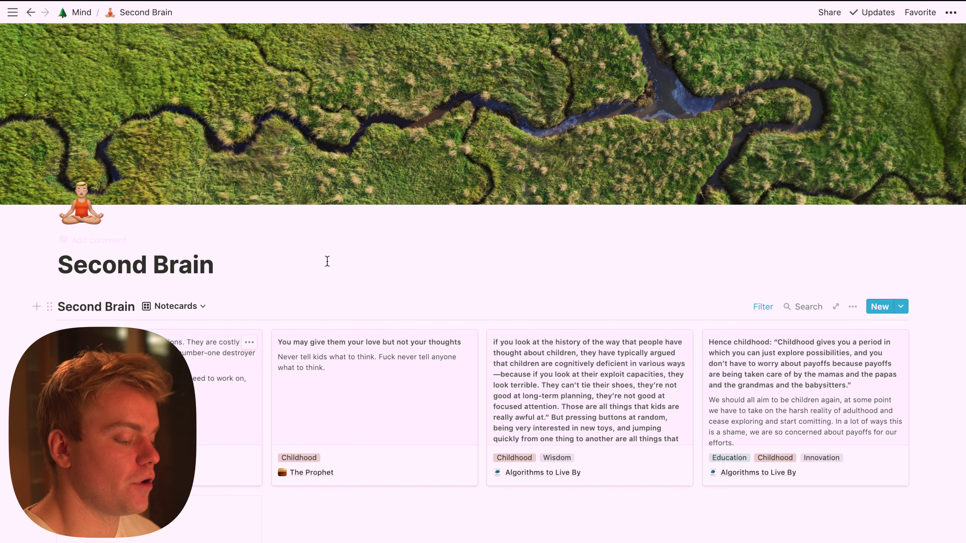
scroll(345, 357, "down", 2)
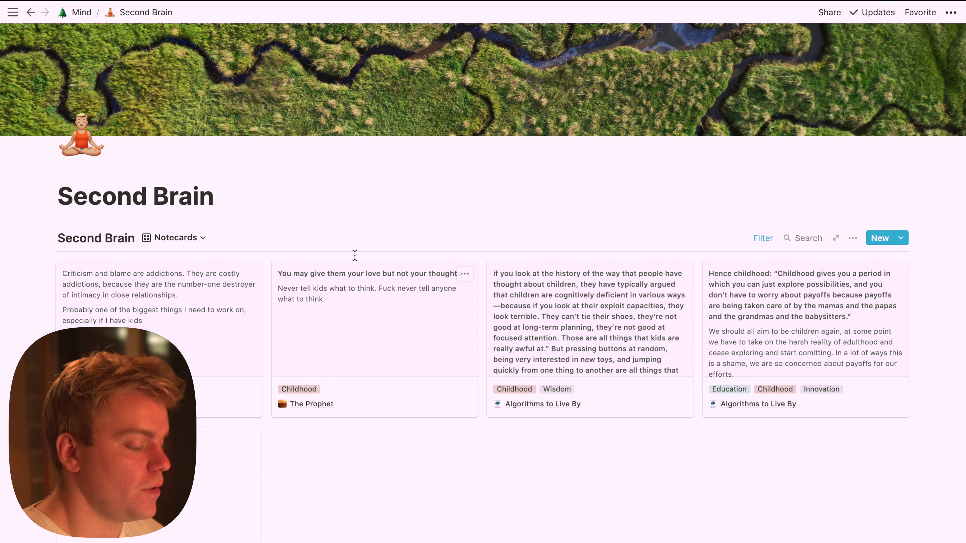
left_click(763, 238)
left_click(714, 224)
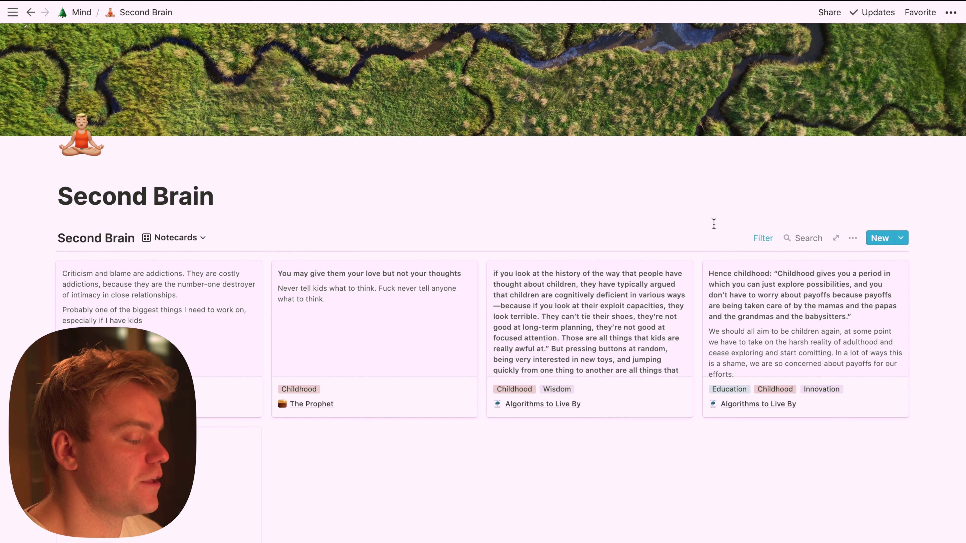
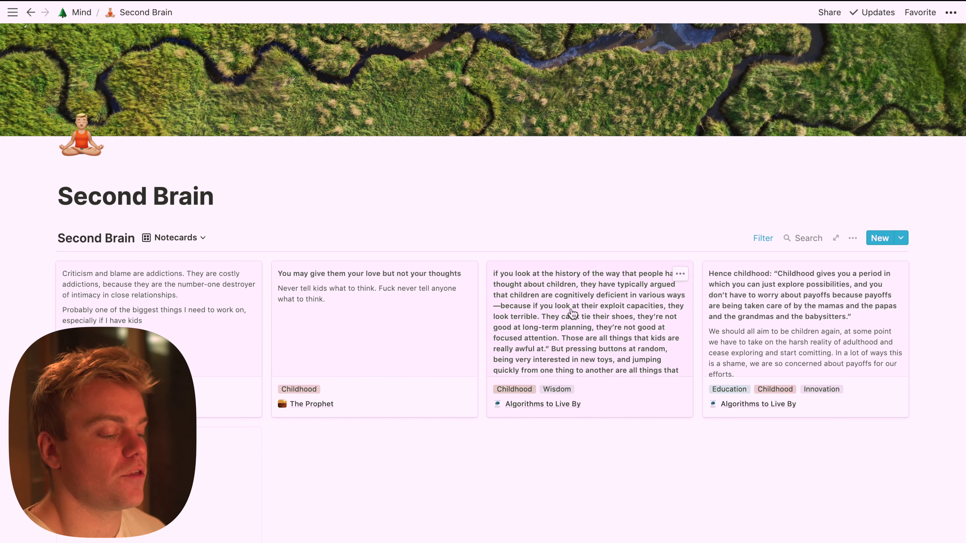
Review the category choices in the Notecards filter and keep it at Category contains Childhood.
left_click(769, 239)
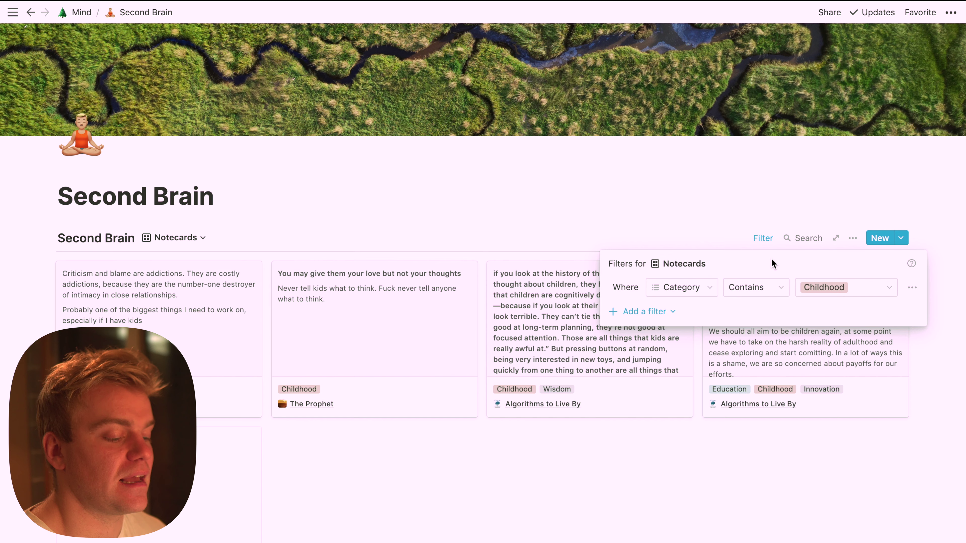
left_click(836, 291)
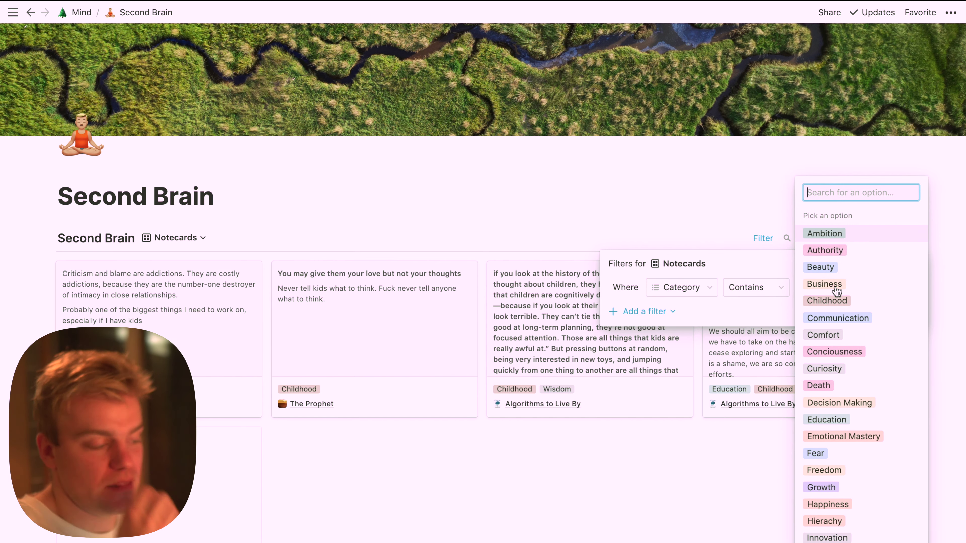
left_click(848, 309)
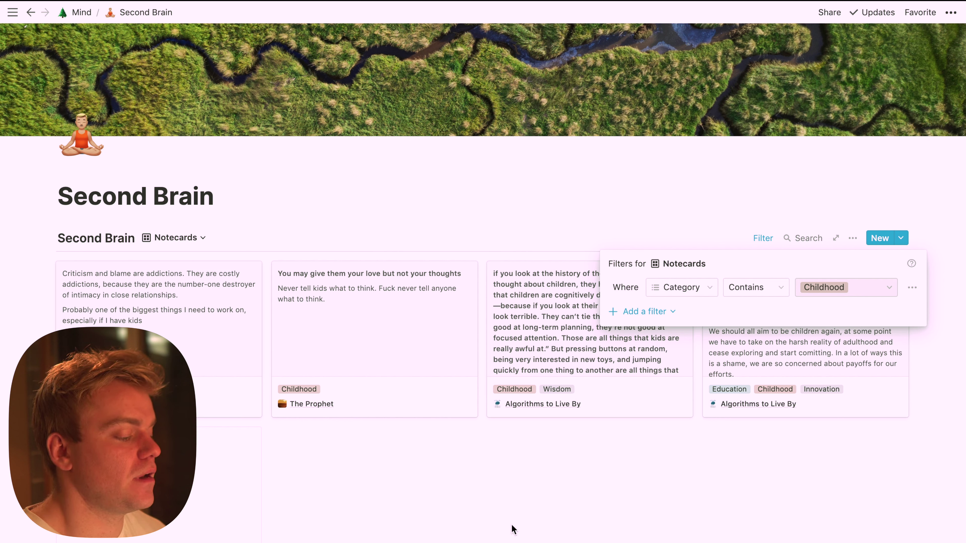
Close the Notecards filter, switch the Second Brain database to the Categories board view, and look through the notes in the Conciousness column.
left_click(167, 237)
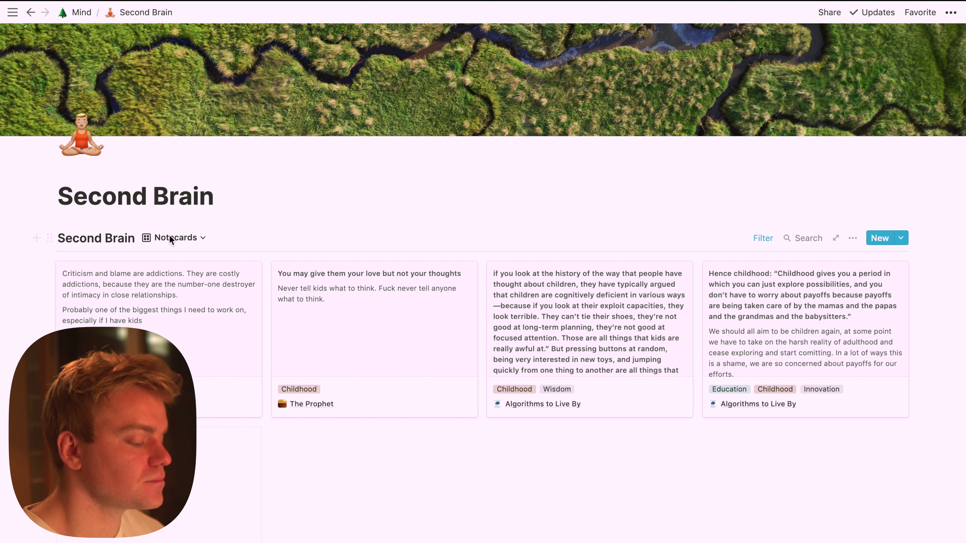
left_click(169, 236)
left_click(147, 300)
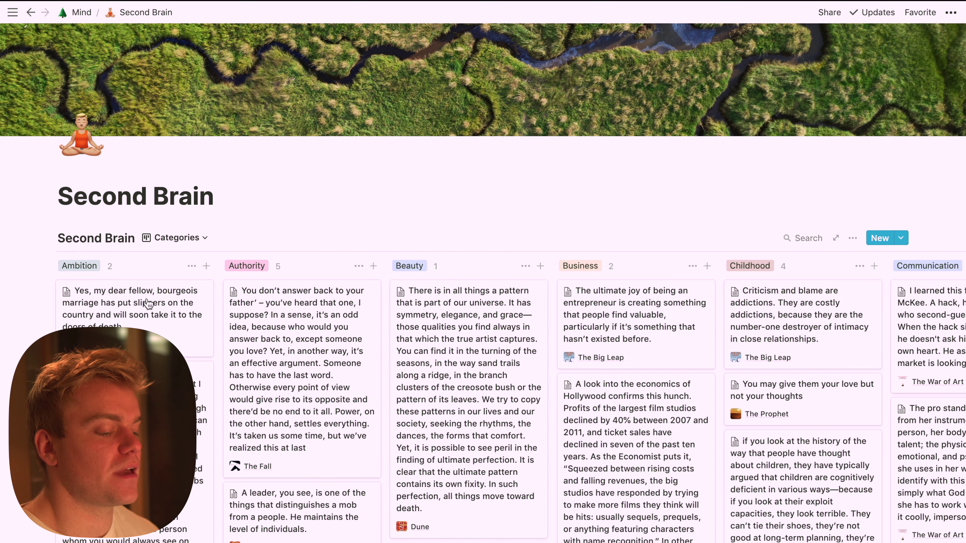
scroll(479, 259, "right", 15)
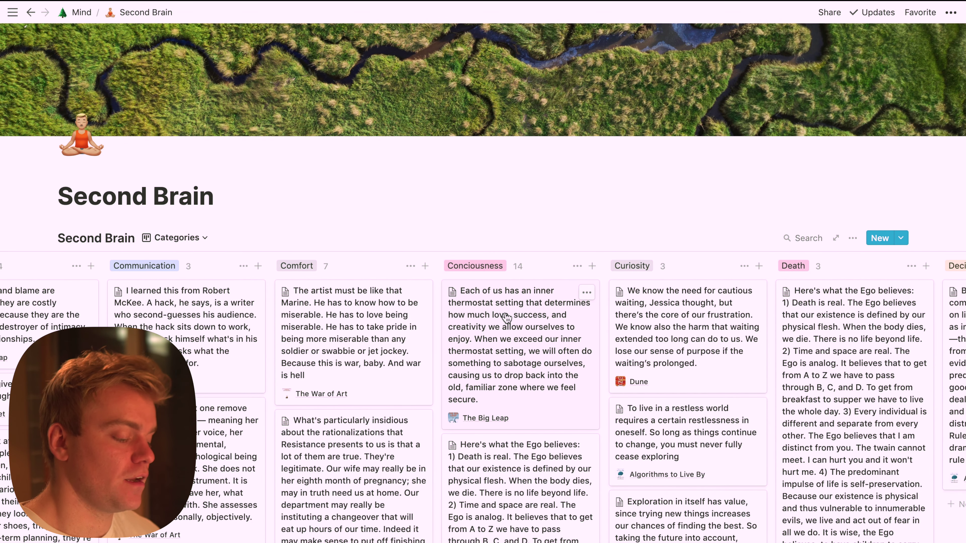
scroll(507, 318, "down", 20)
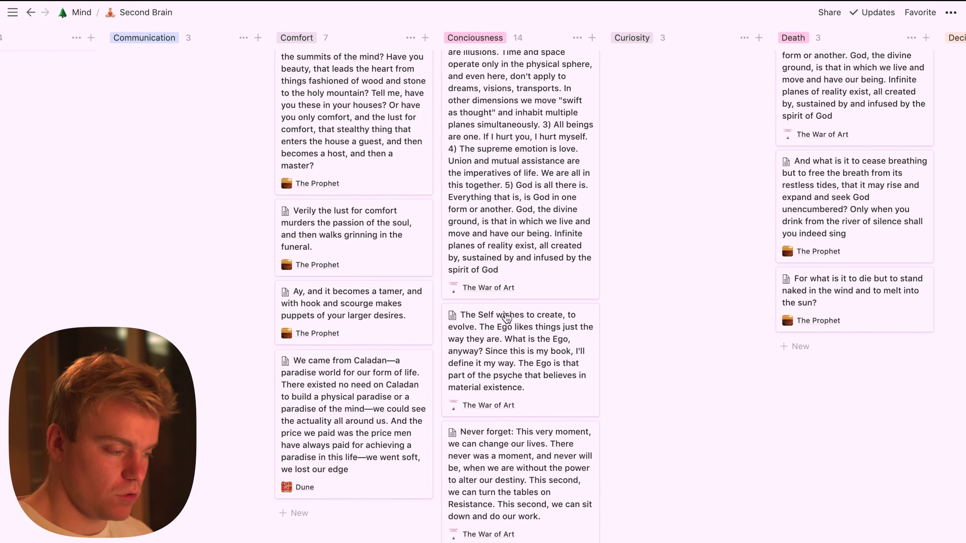
scroll(507, 318, "up", 12)
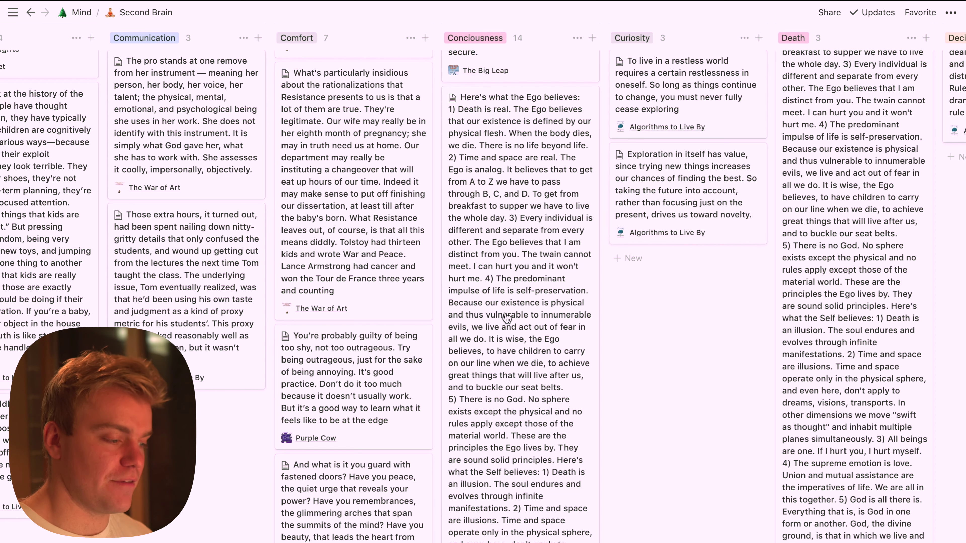
scroll(507, 318, "up", 6)
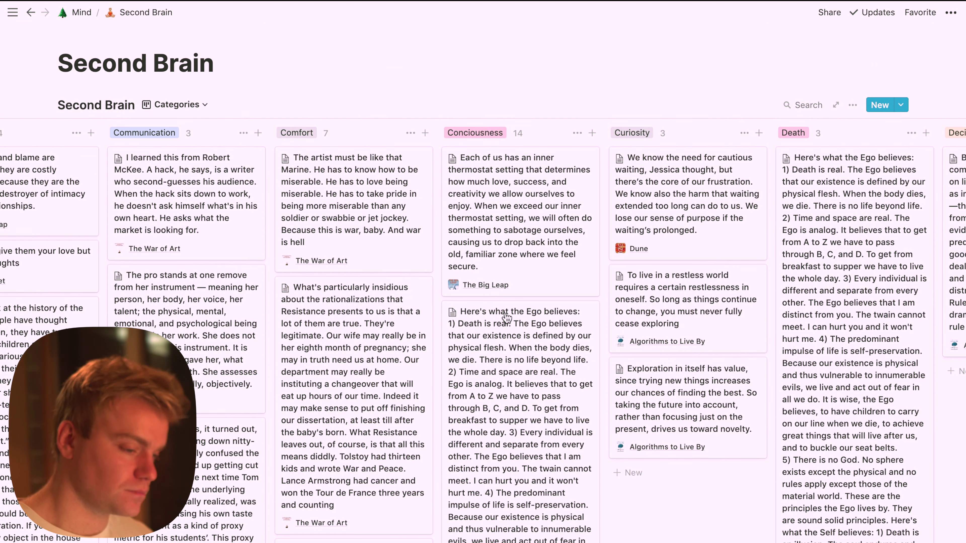
Browse the category columns across to Reasoning, examine the notes grouped under Productivity, and go back to the Business and Childhood columns.
scroll(507, 318, "right", 20)
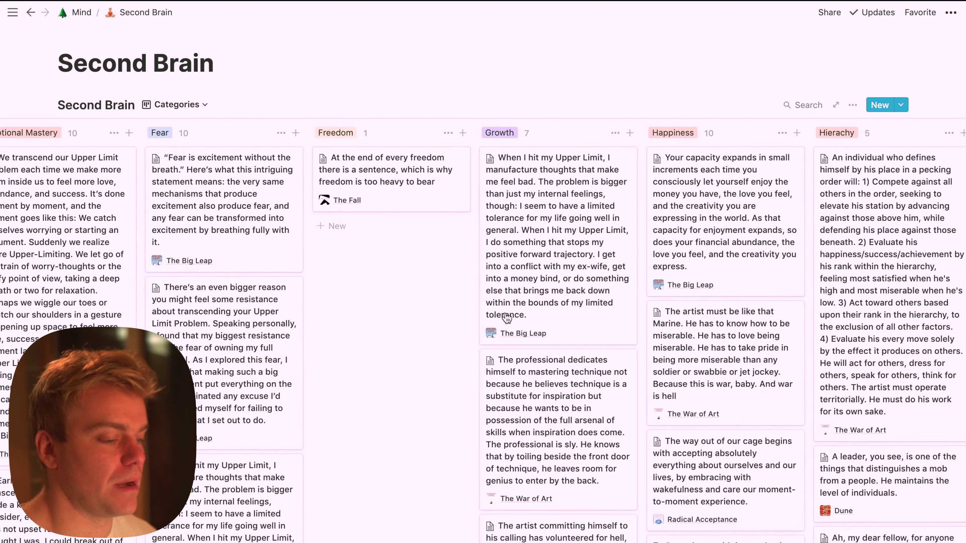
scroll(507, 318, "right", 20)
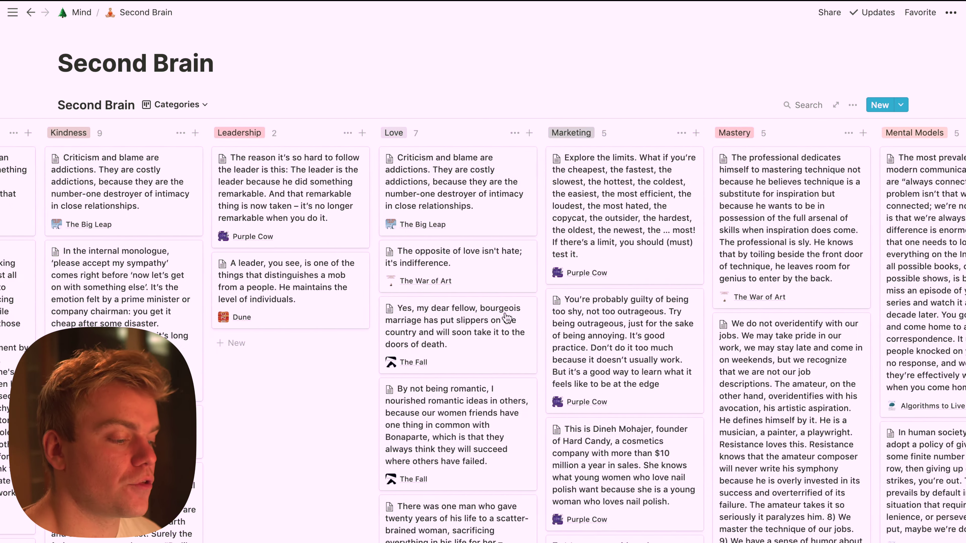
scroll(507, 318, "right", 20)
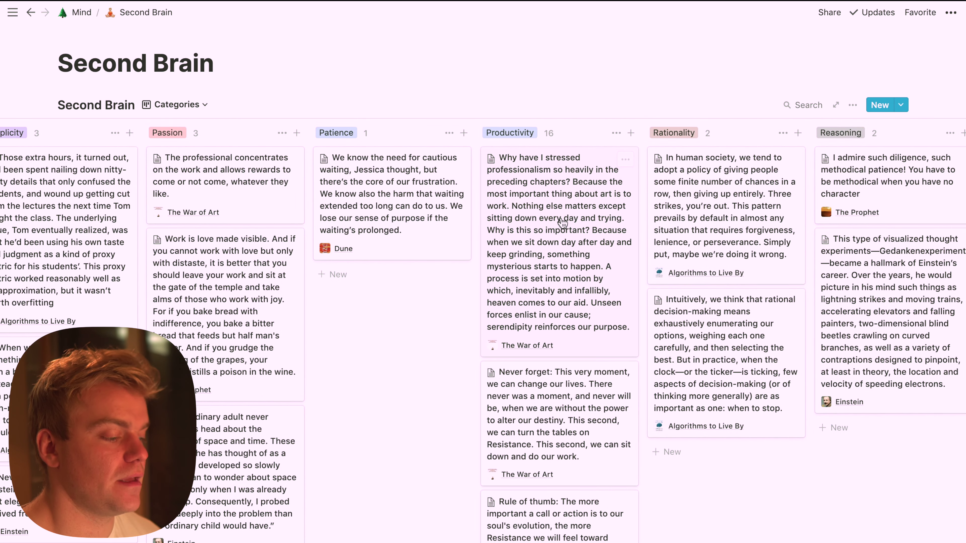
scroll(554, 228, "down", 20)
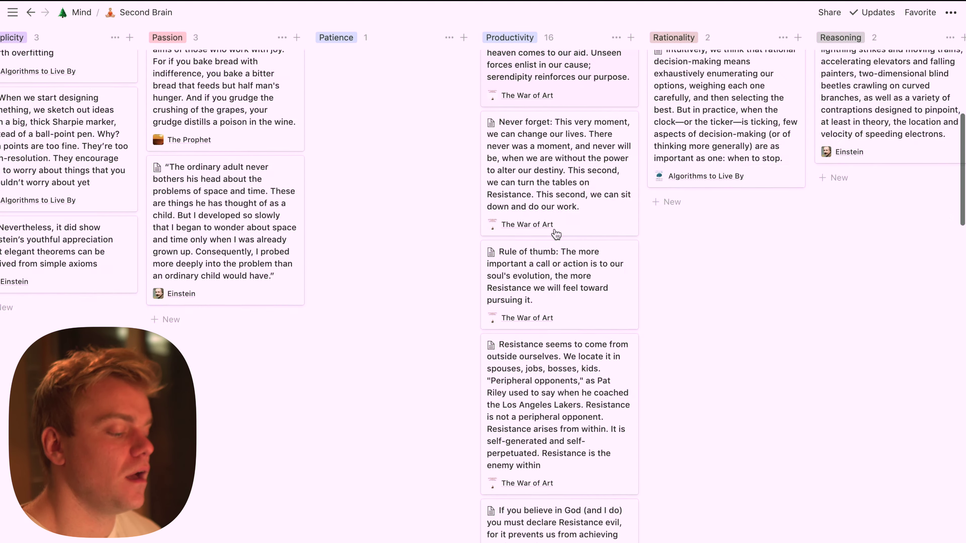
scroll(556, 234, "down", 10)
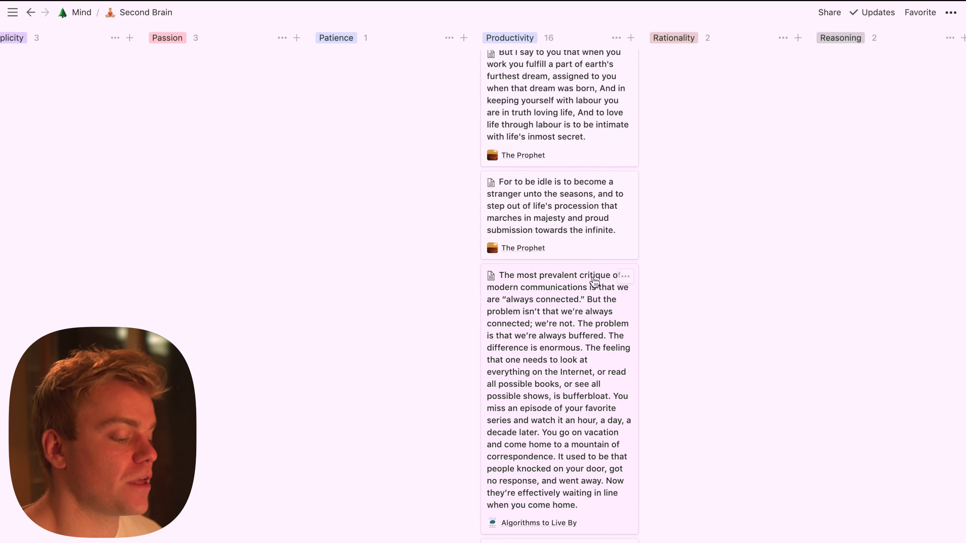
scroll(593, 277, "up", 15)
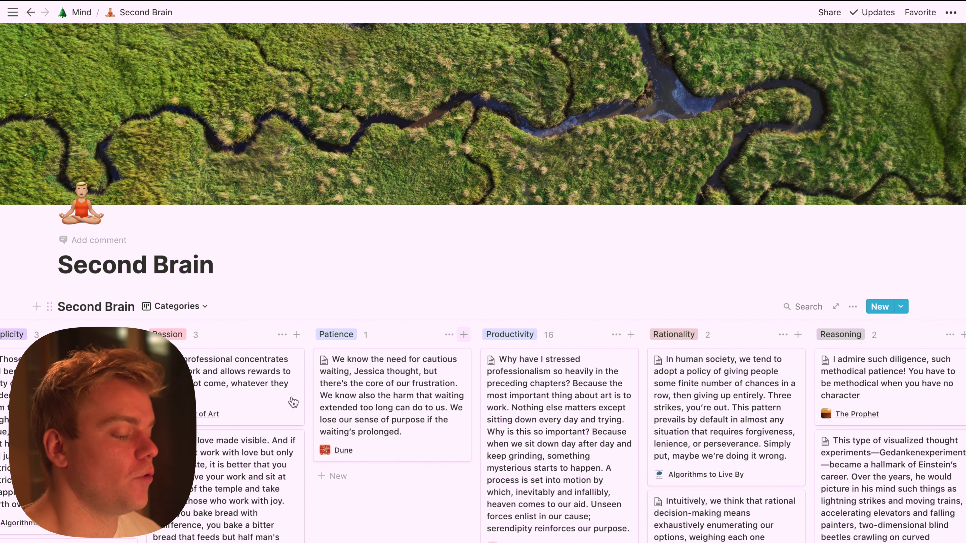
scroll(294, 402, "left", 10)
scroll(293, 401, "left", 20)
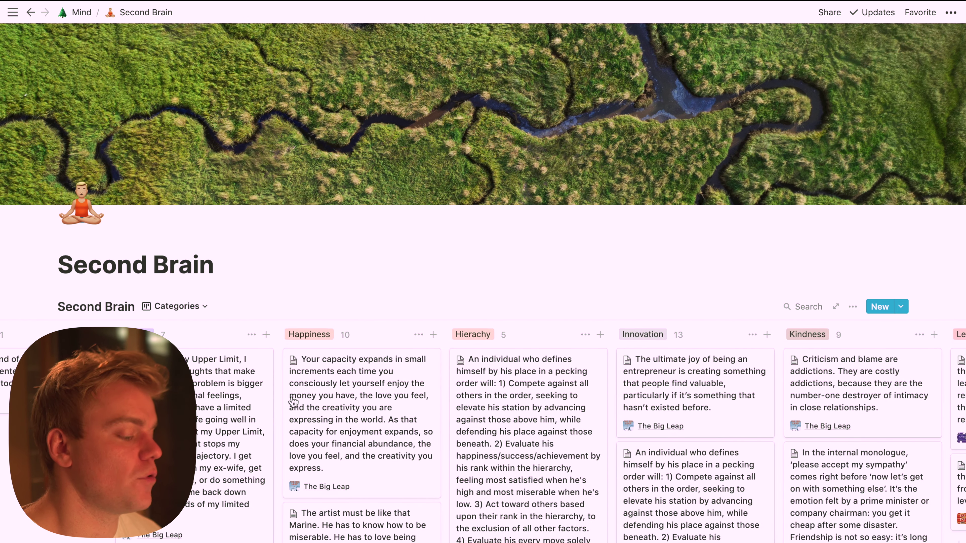
scroll(458, 384, "left", 20)
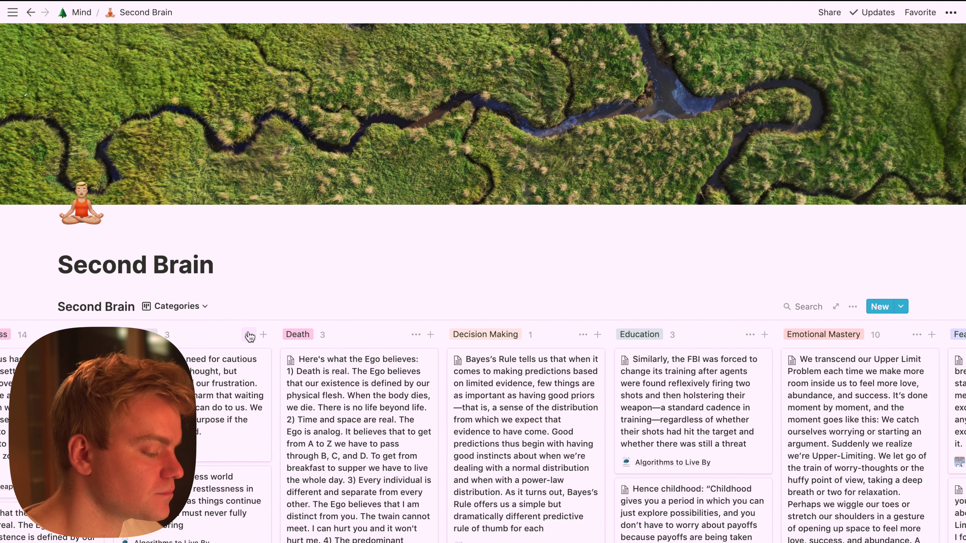
scroll(250, 336, "left", 5)
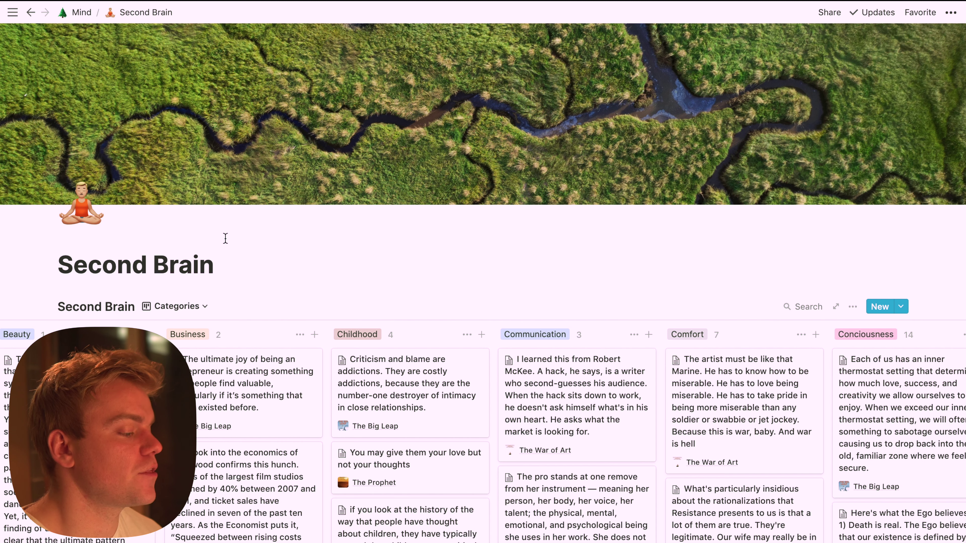
Go up to the Mind page, revisit the Second Brain page, and return to Mind's list of Second Brain links.
left_click(94, 16)
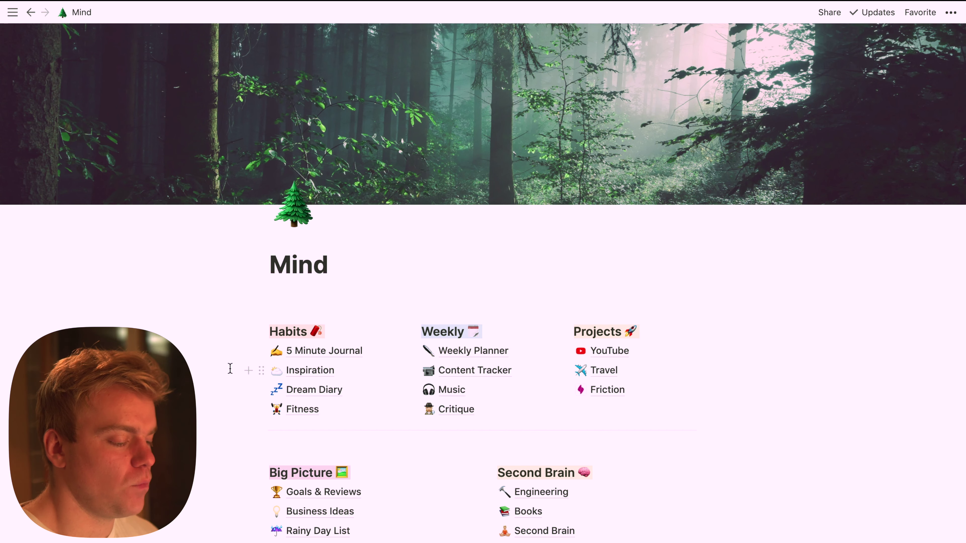
scroll(230, 369, "down", 3)
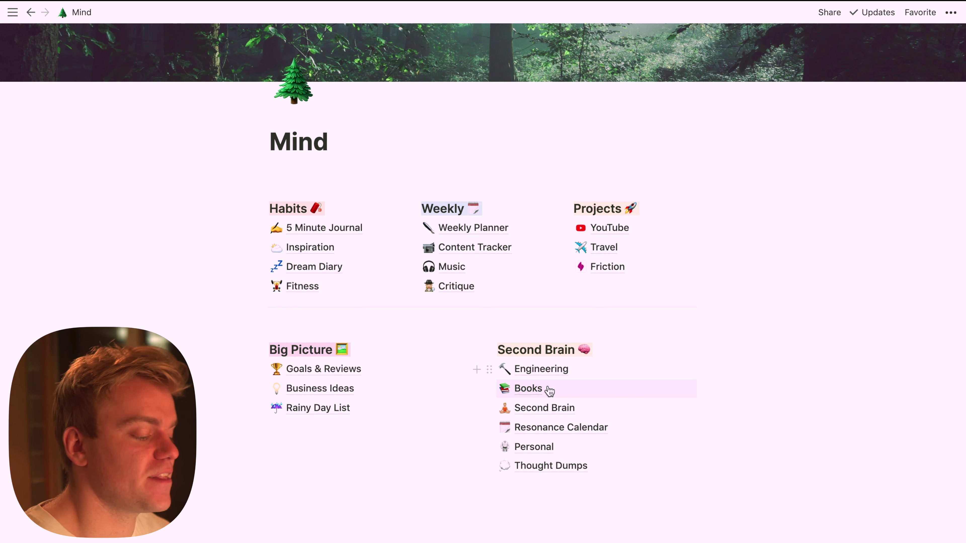
left_click(550, 406)
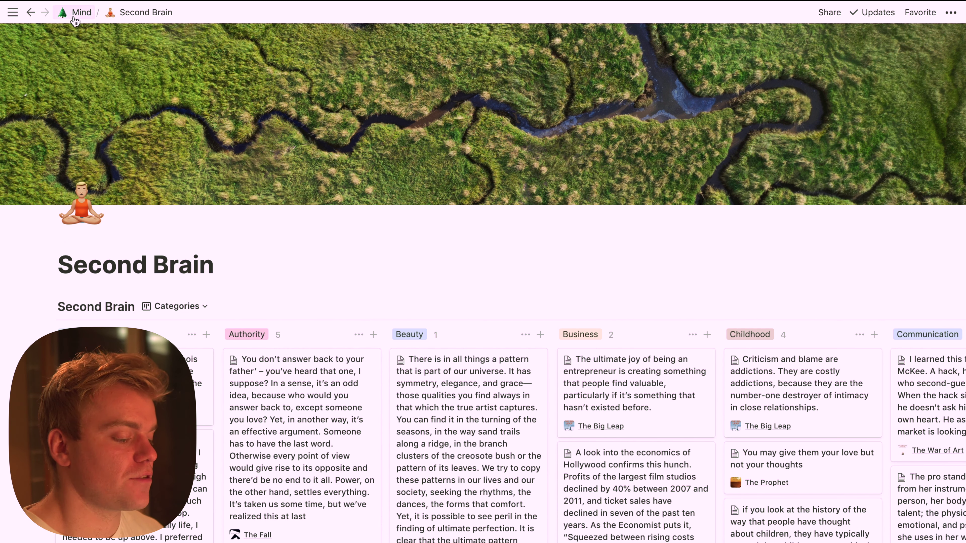
left_click(81, 12)
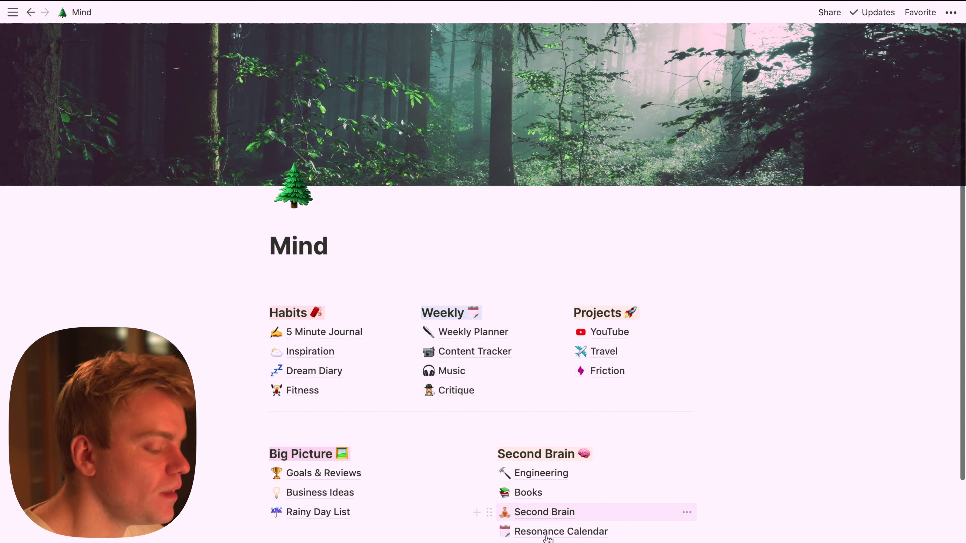
scroll(548, 535, "down", 2)
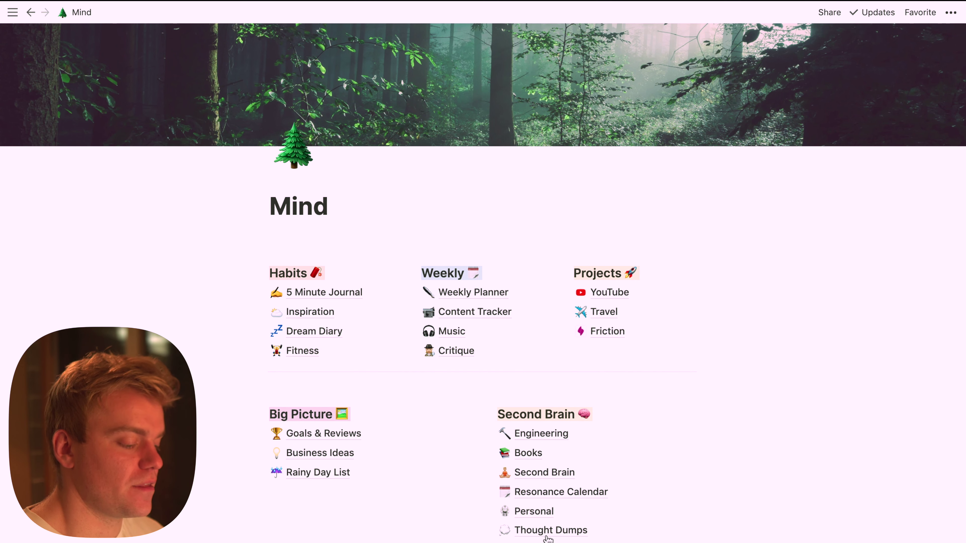